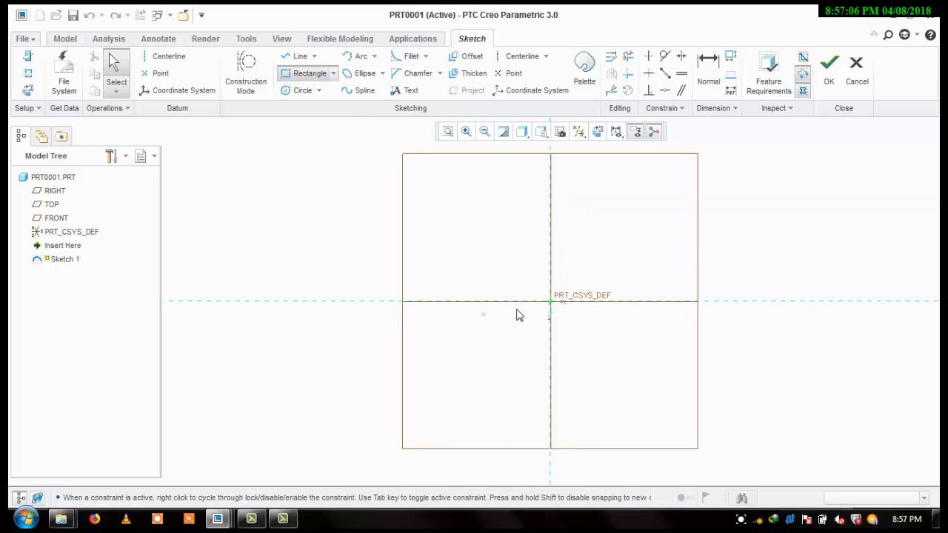
# Draw a rectangle with its lower-left corner on the sketch origin and set its length to 100.
pyautogui.click(643, 295)
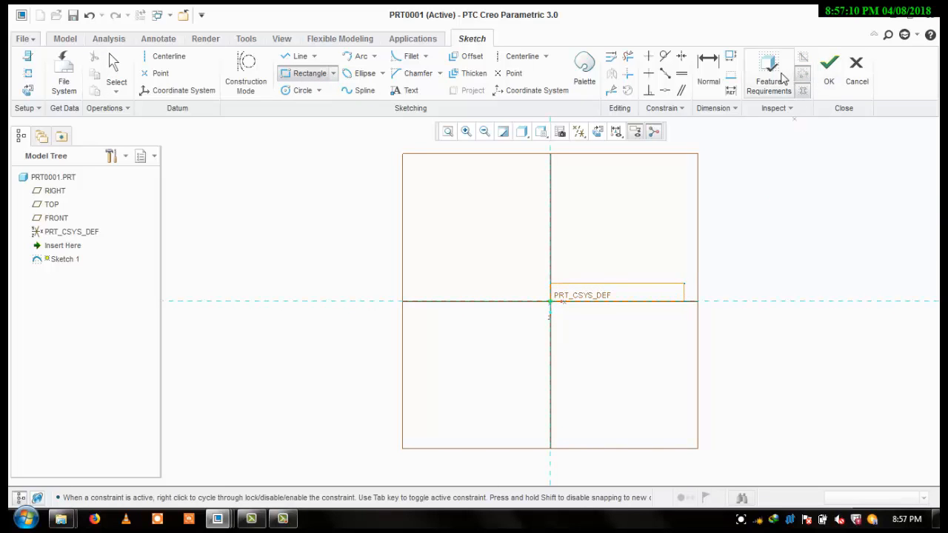
pyautogui.click(709, 74)
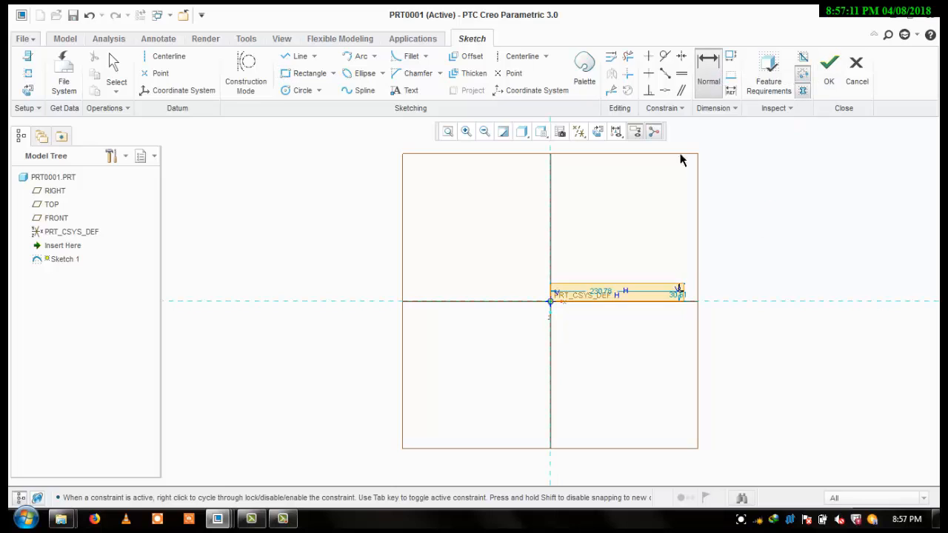
pyautogui.doubleClick(606, 294)
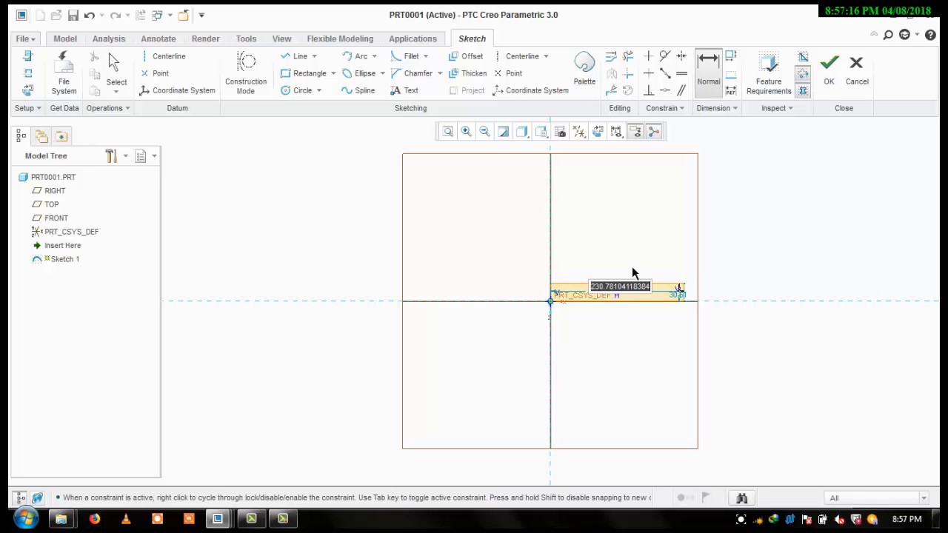
pyautogui.write('100')
pyautogui.press('Return')
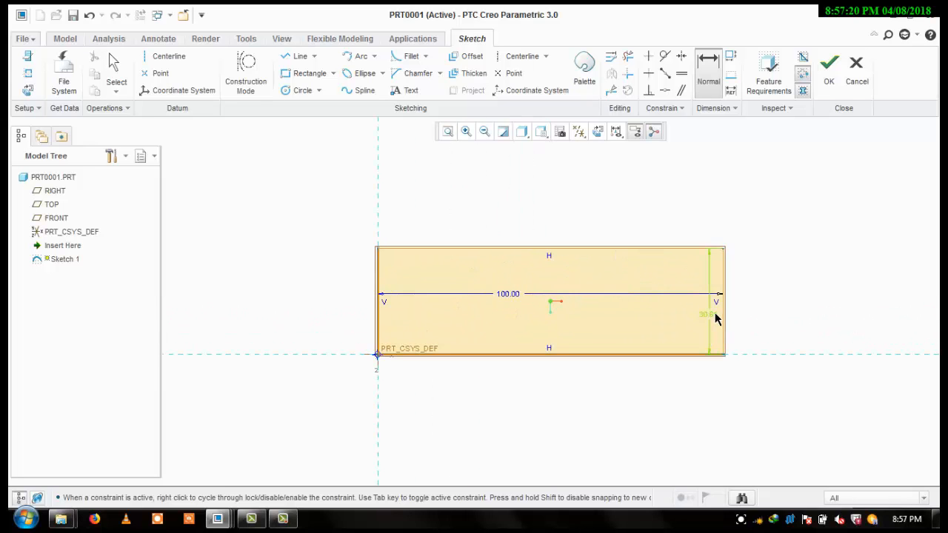
# Set the rectangle's height to 15 and finish the sketch.
pyautogui.doubleClick(715, 316)
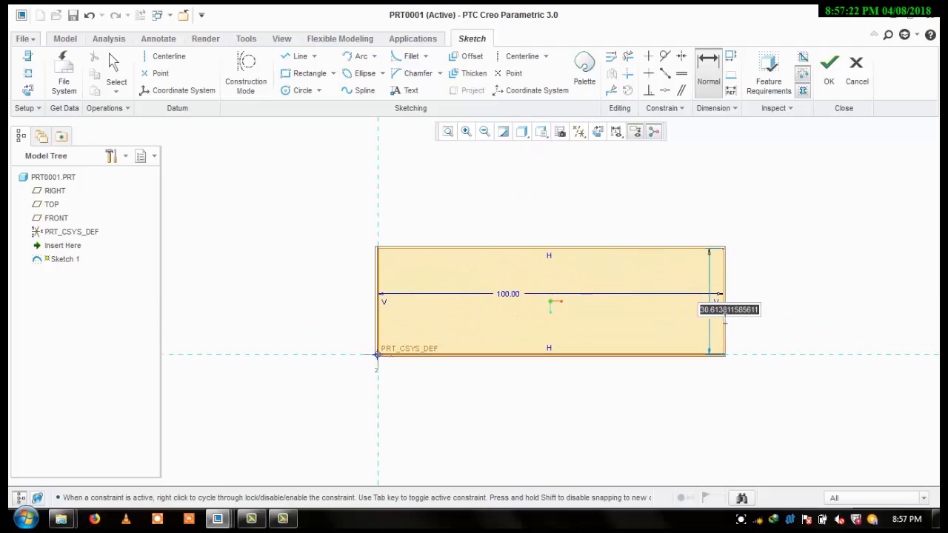
pyautogui.write('15')
pyautogui.press('Return')
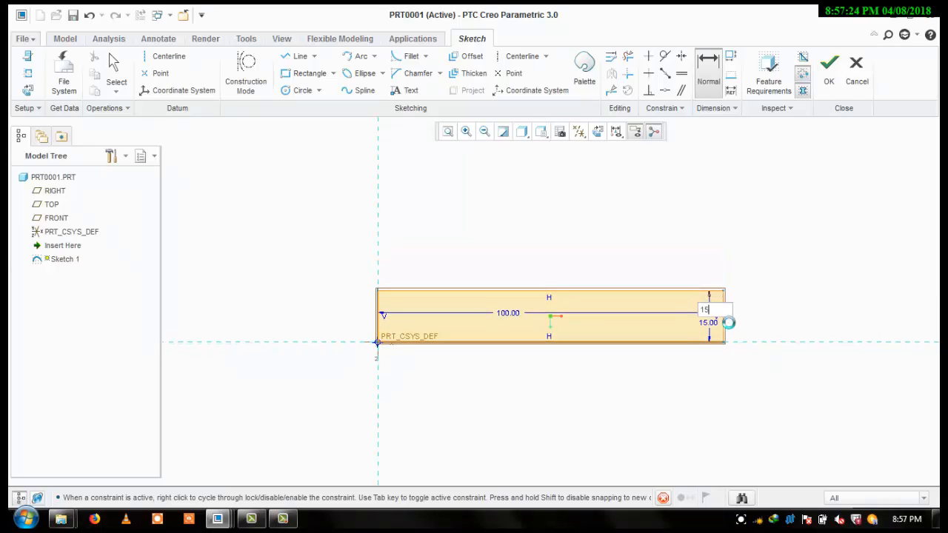
pyautogui.click(831, 74)
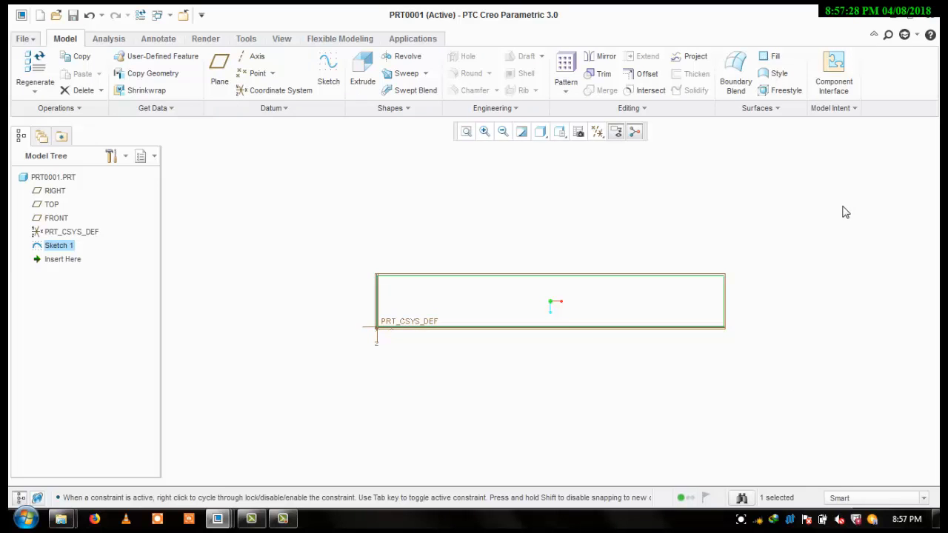
# Extrude the rectangle sketch to a depth of 150 with the direction reversed.
pyautogui.moveTo(846, 213)
pyautogui.mouseDown(button='middle')
pyautogui.moveTo(837, 235)
pyautogui.moveTo(770, 277)
pyautogui.moveTo(801, 277)
pyautogui.moveTo(794, 249)
pyautogui.mouseUp(button='middle')
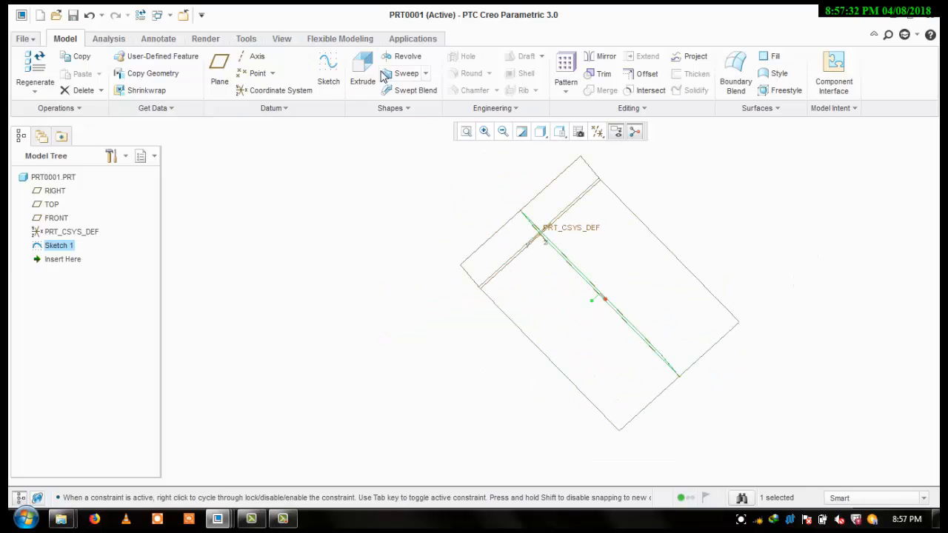
pyautogui.click(374, 74)
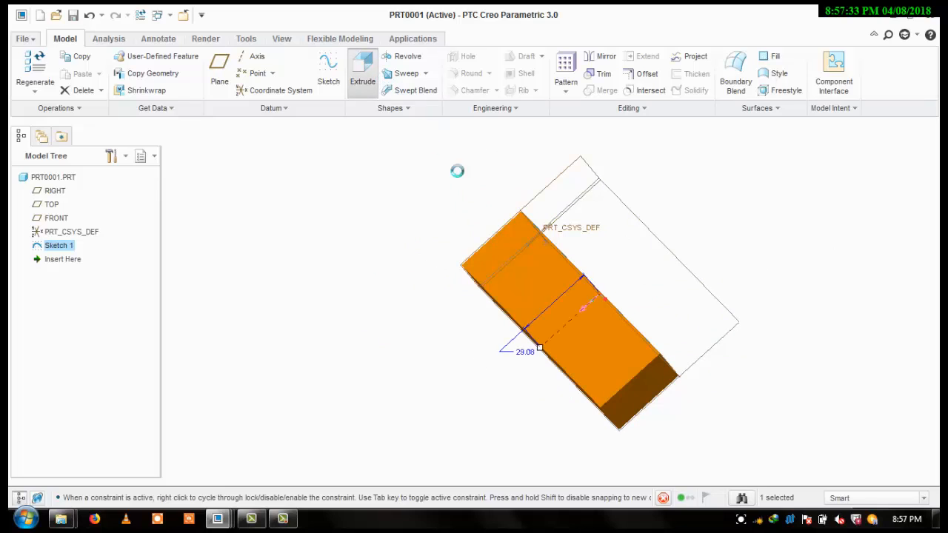
pyautogui.click(586, 303)
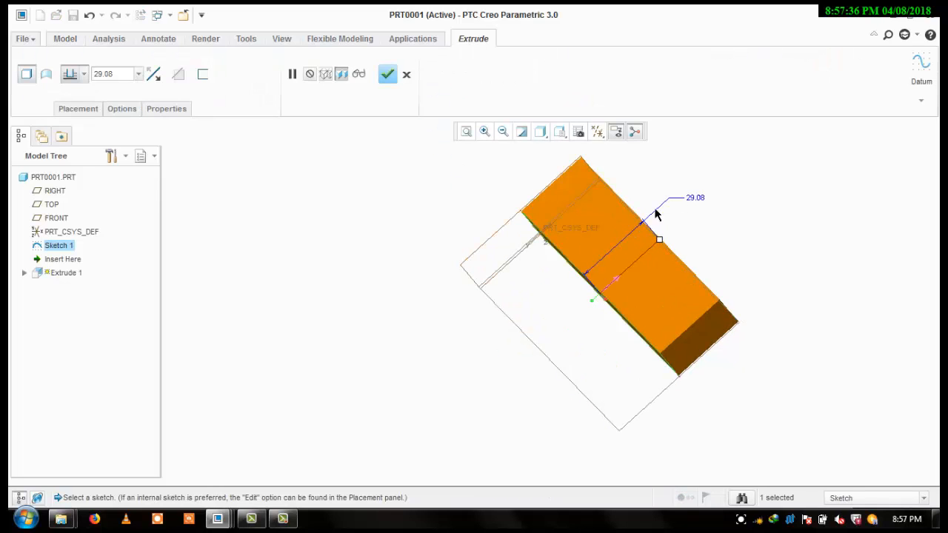
pyautogui.doubleClick(696, 198)
pyautogui.press('Return')
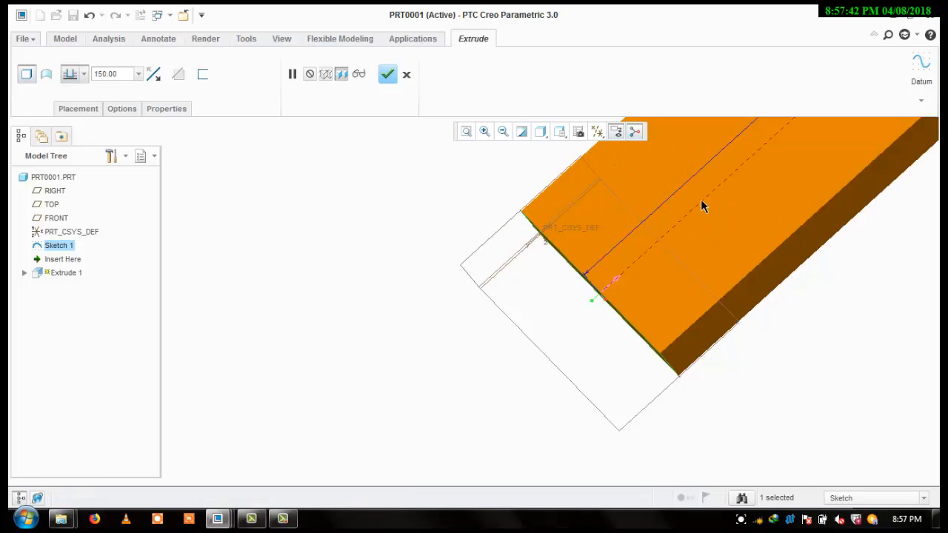
pyautogui.scroll(2, 709, 244)
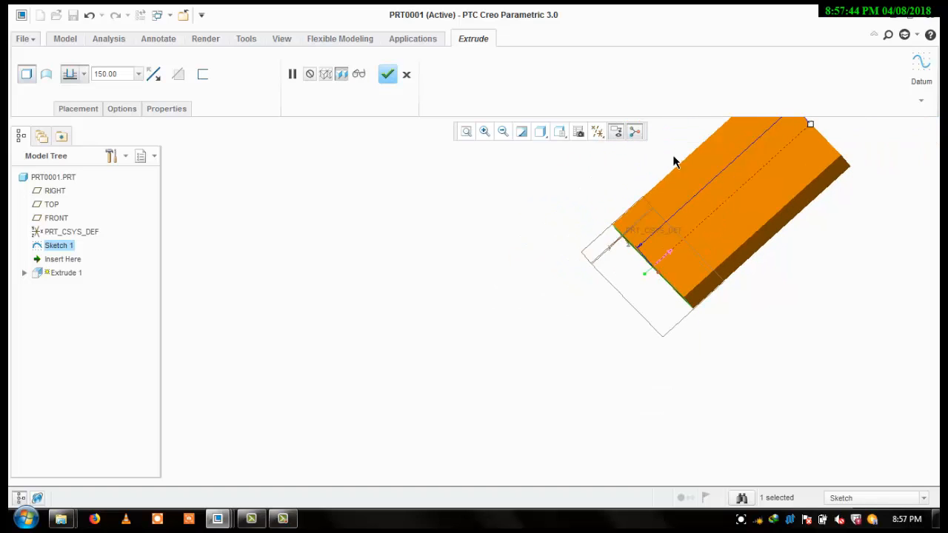
pyautogui.click(389, 77)
# Start a sketch on the block's 100 by 15 end face and orient the view to the sketch plane.
pyautogui.scroll(3, 575, 288)
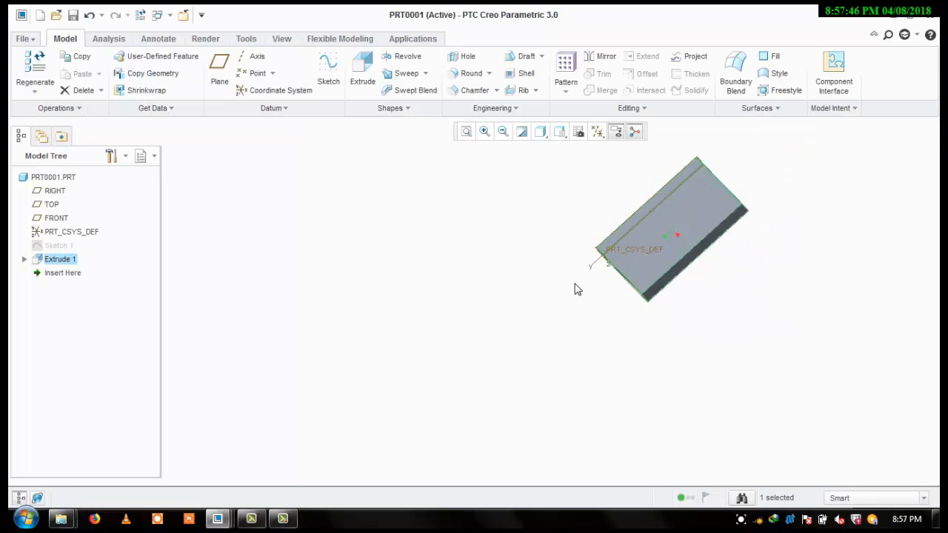
pyautogui.moveTo(622, 310); pyautogui.dragTo(630, 286, button='middle')
pyautogui.click(563, 253)
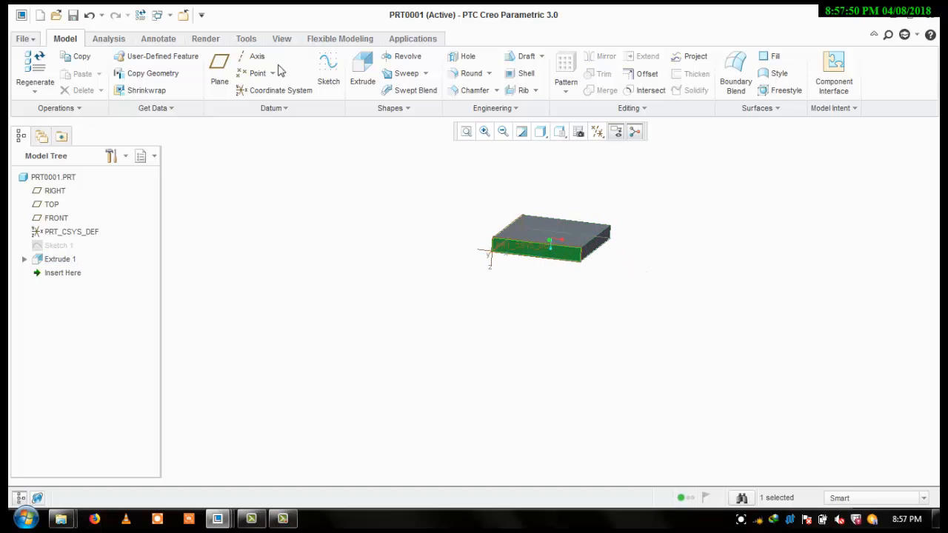
pyautogui.click(331, 80)
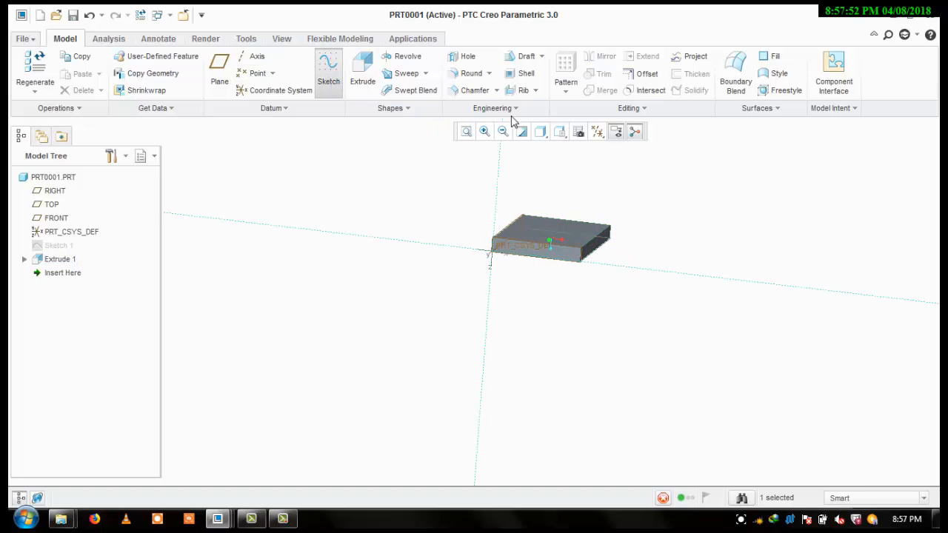
pyautogui.click(598, 131)
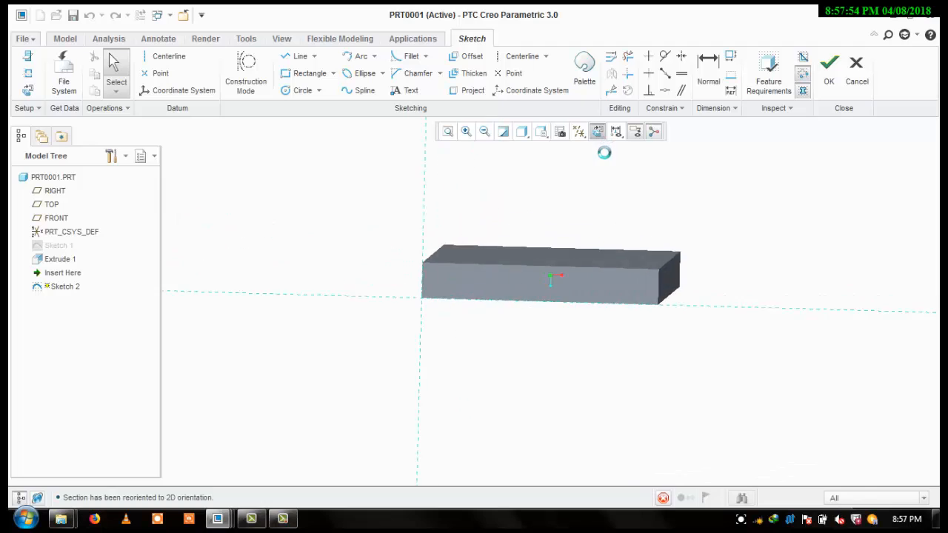
# Add the end face's upper and right edges as sketch references.
pyautogui.click(28, 72)
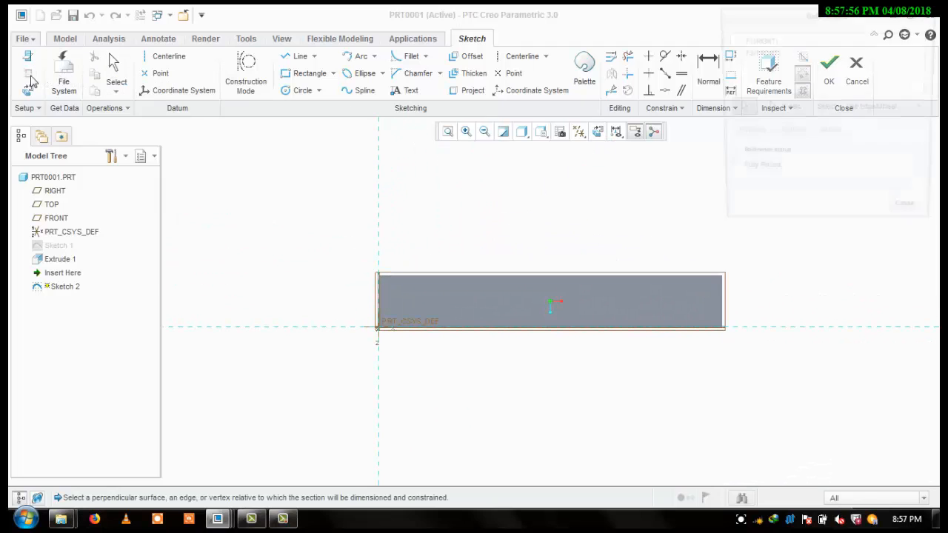
pyautogui.click(438, 277)
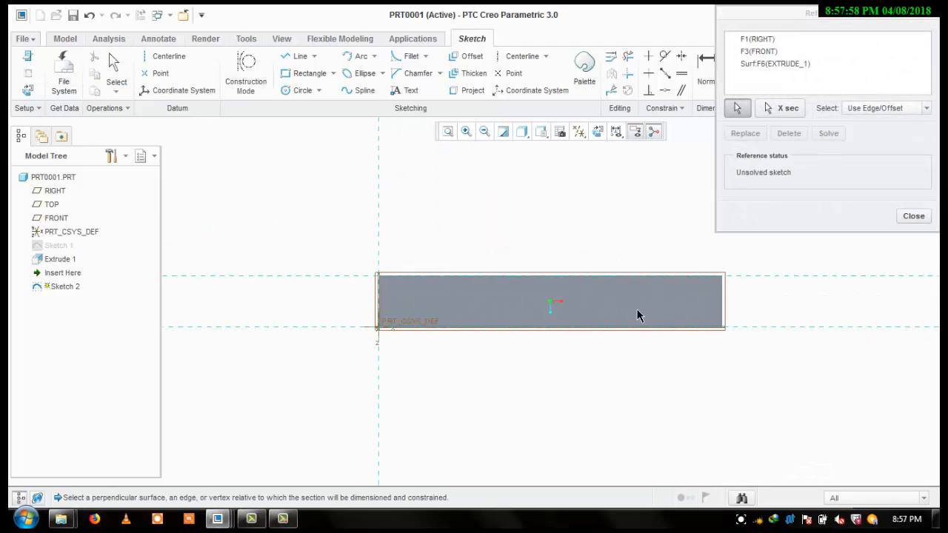
pyautogui.click(726, 311)
pyautogui.click(913, 216)
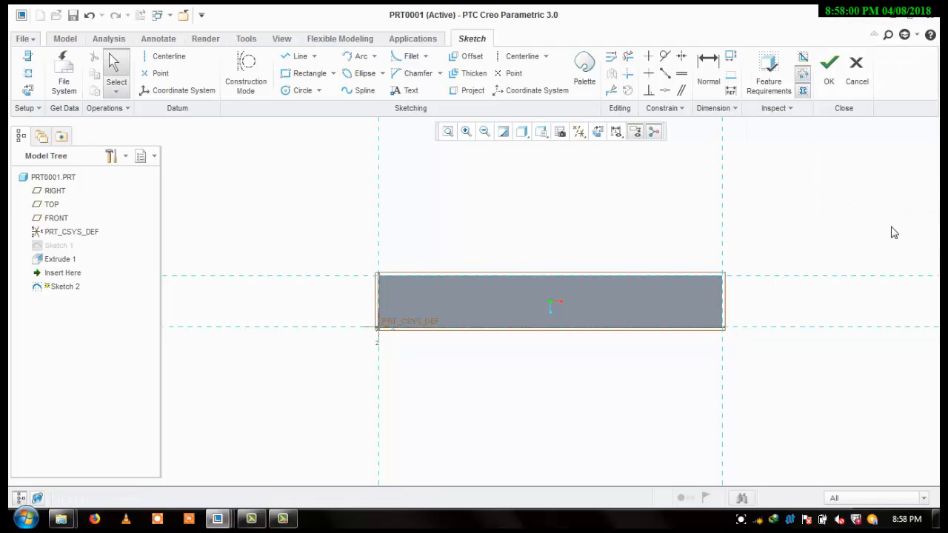
# Draw a corner rectangle about 68 high on the block's upper edge, spanning the block's full width.
pyautogui.scroll(-4, 670, 263)
pyautogui.scroll(3, 673, 297)
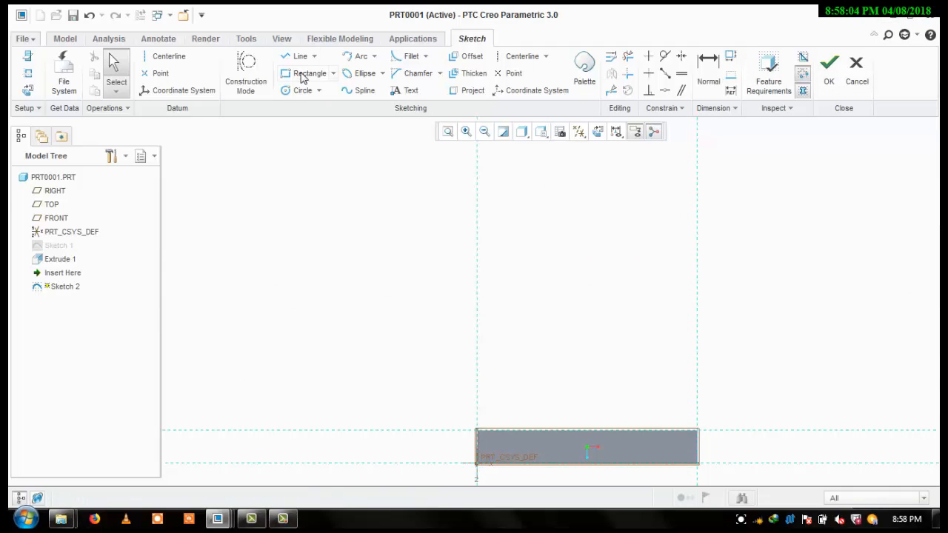
pyautogui.click(333, 74)
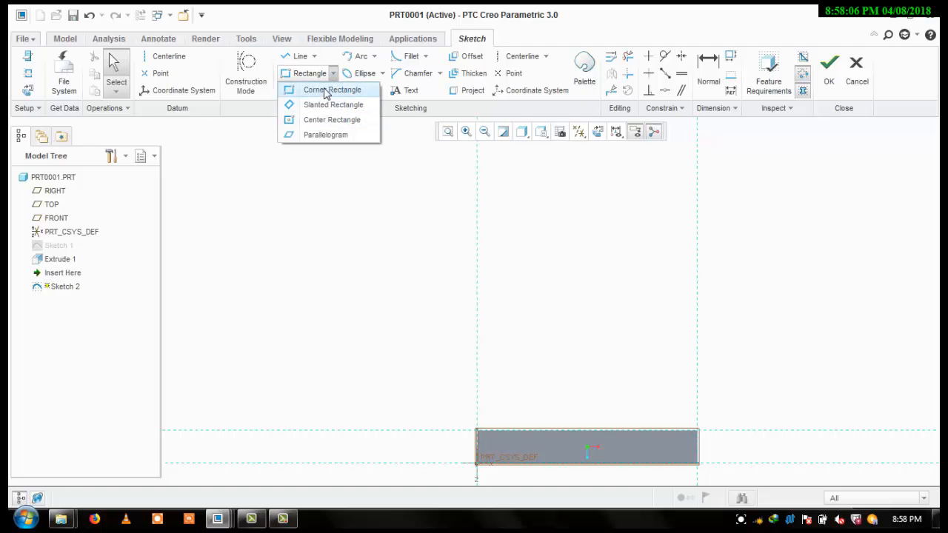
pyautogui.click(323, 89)
pyautogui.click(477, 430)
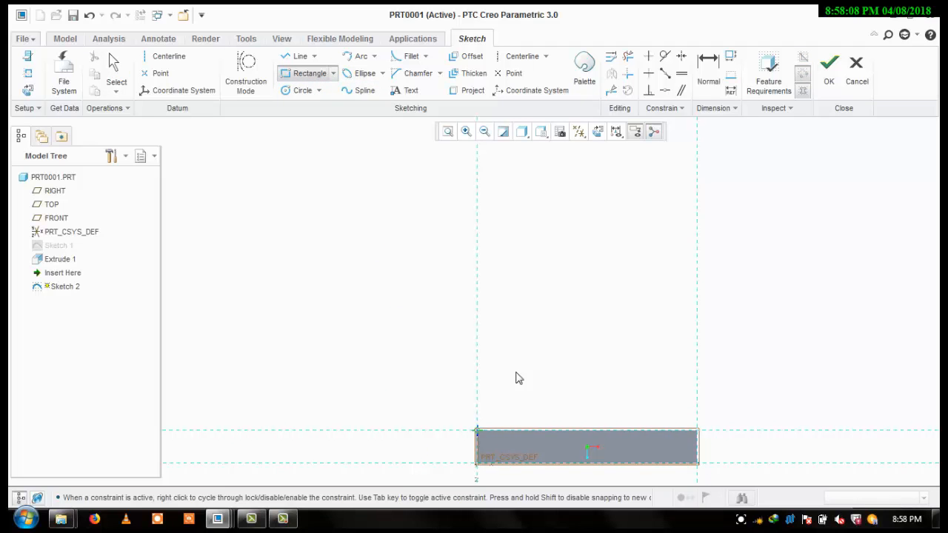
pyautogui.click(698, 283)
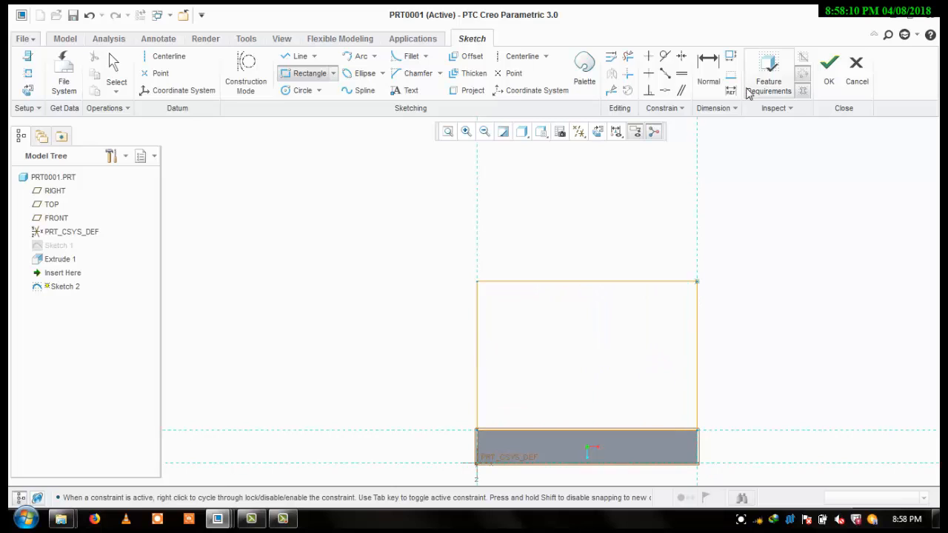
# Set the height of the rectangle above the block to 92.
pyautogui.middleClick(718, 131)
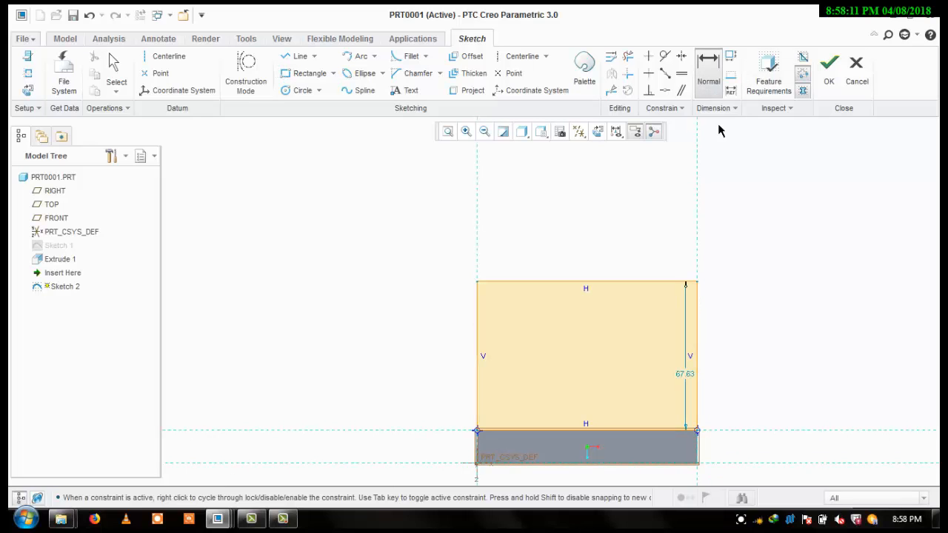
pyautogui.doubleClick(692, 376)
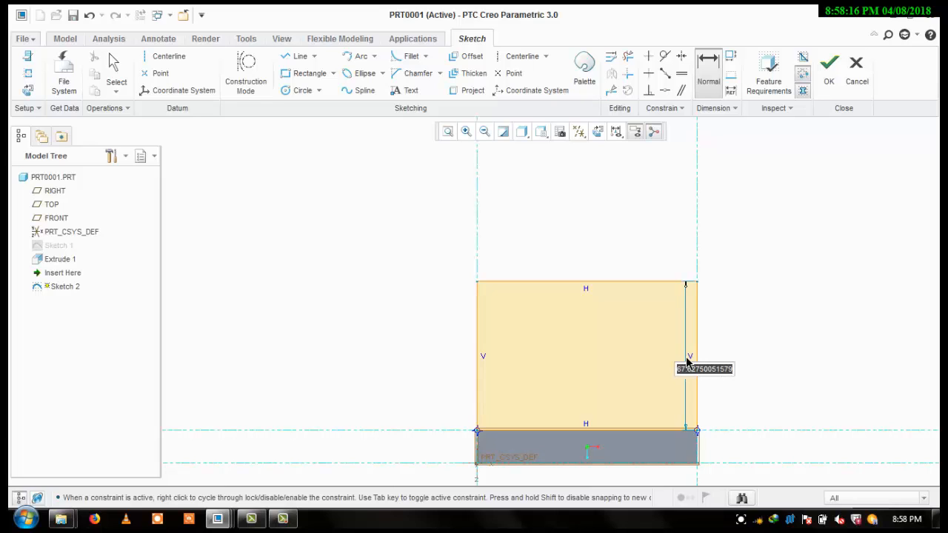
pyautogui.write('92')
pyautogui.press('Return')
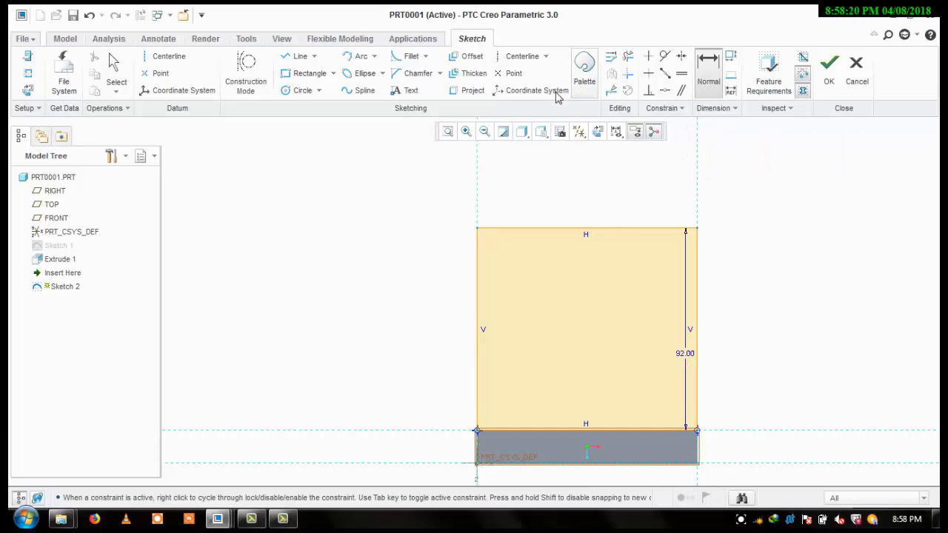
# Draw a full-width circle centred on the rectangle's upper edge and trim that edge and the circle's lower half.
pyautogui.click(309, 92)
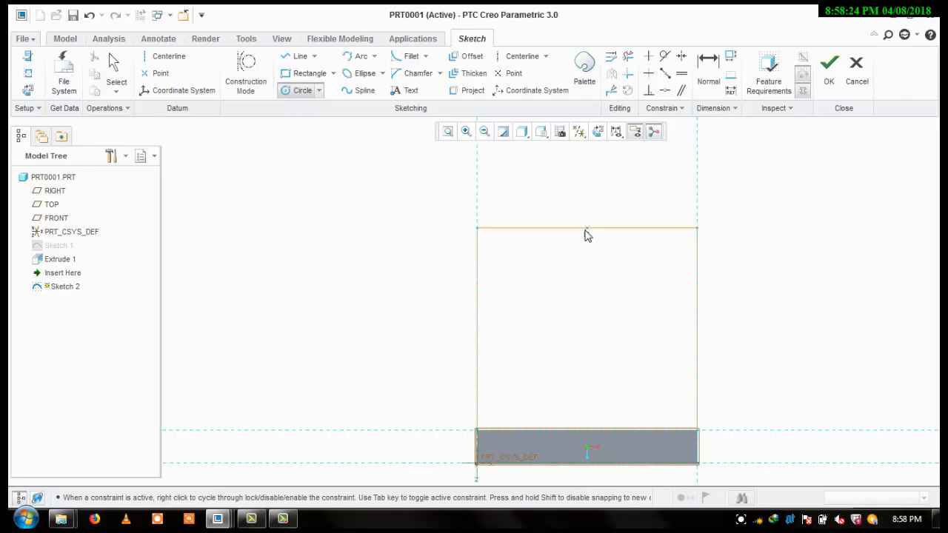
pyautogui.click(586, 229)
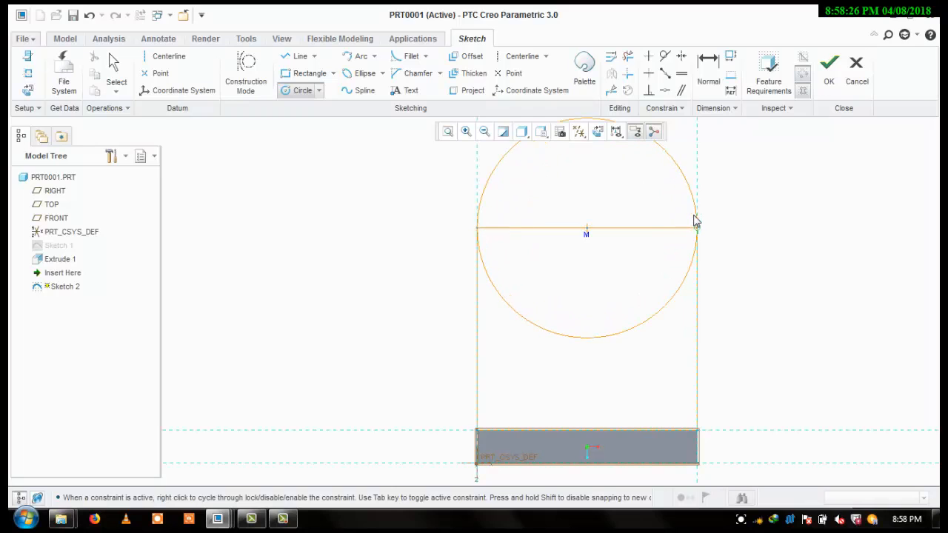
pyautogui.click(696, 219)
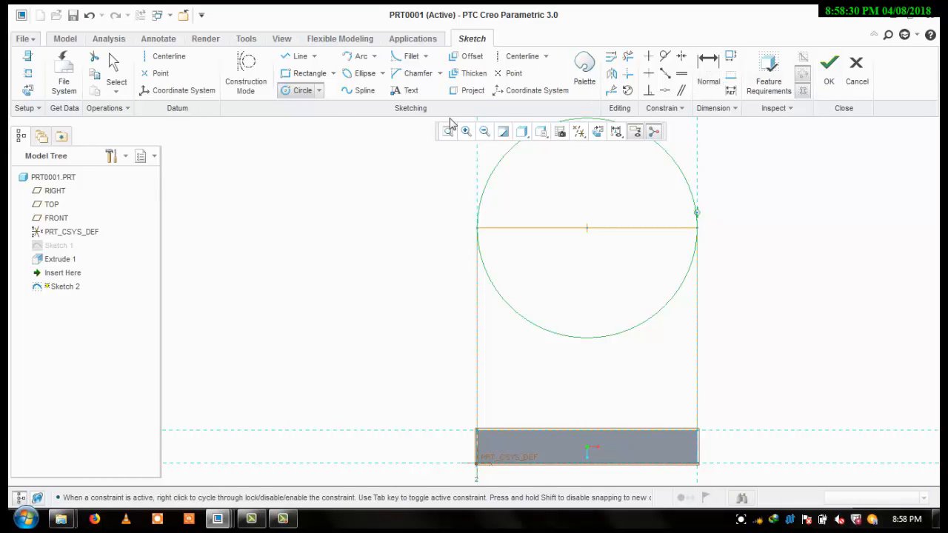
pyautogui.click(628, 56)
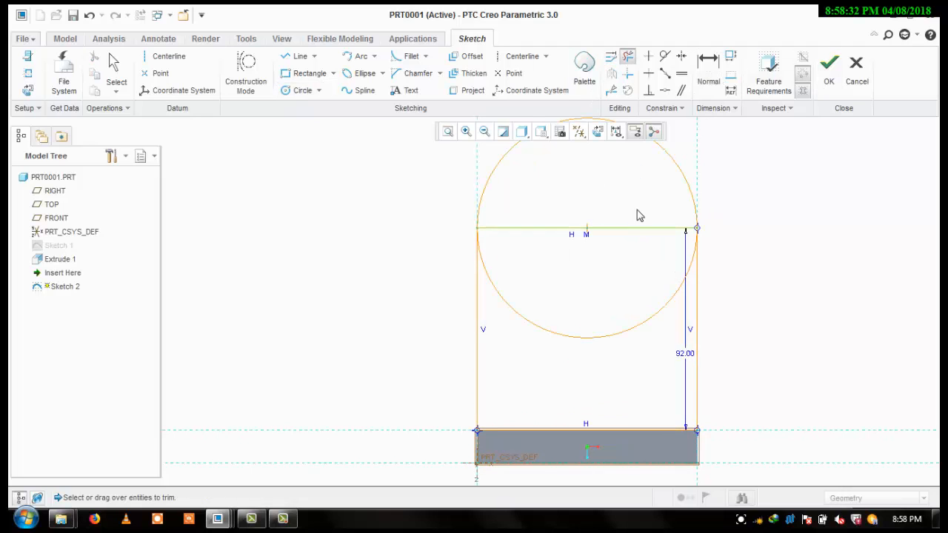
pyautogui.moveTo(641, 207)
pyautogui.mouseDown()
pyautogui.moveTo(650, 237)
pyautogui.moveTo(644, 316)
pyautogui.moveTo(585, 345)
pyautogui.moveTo(581, 323)
pyautogui.mouseUp()
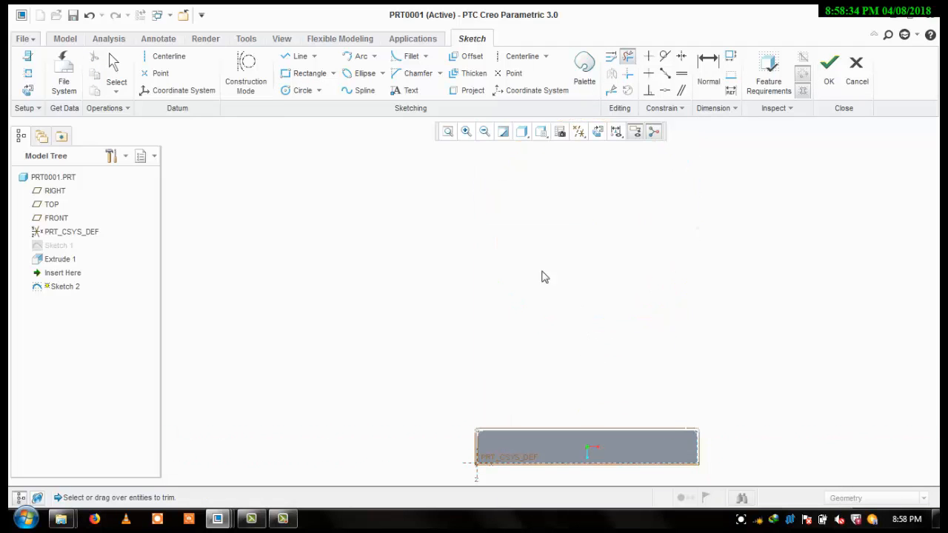
# Draw a circle about 23.5 in diameter at the centre of the upper arc.
pyautogui.click(297, 91)
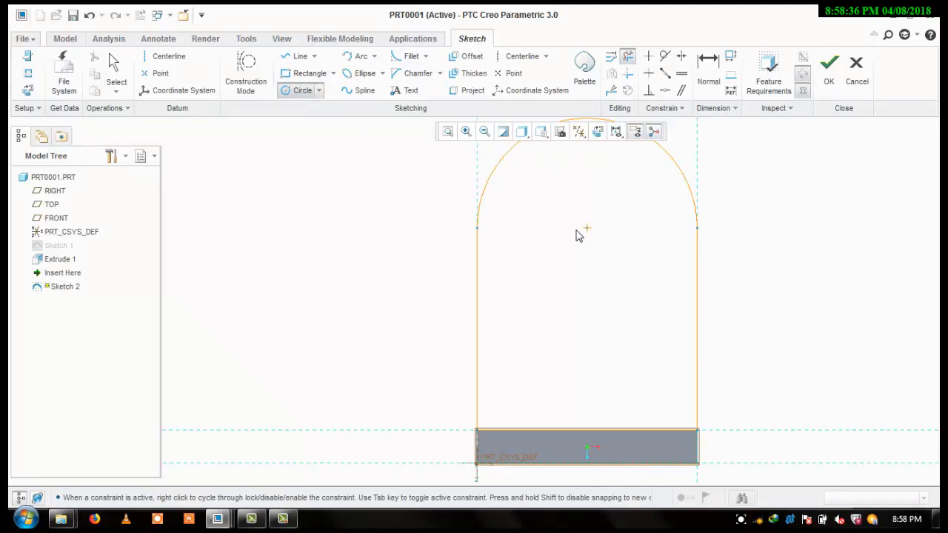
pyautogui.click(587, 228)
pyautogui.click(612, 222)
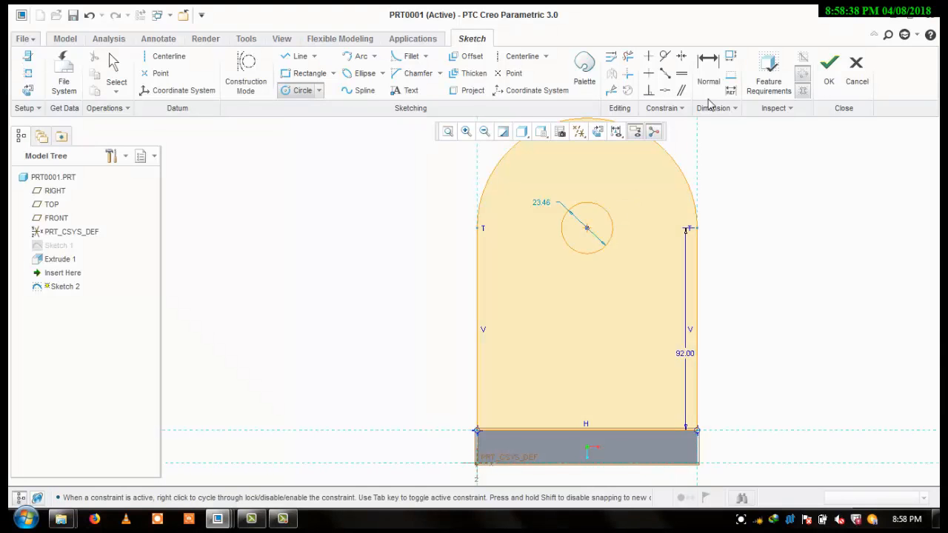
# Set the hole circle's diameter to 15 and finish the upright's sketch.
pyautogui.click(707, 74)
pyautogui.click(568, 209)
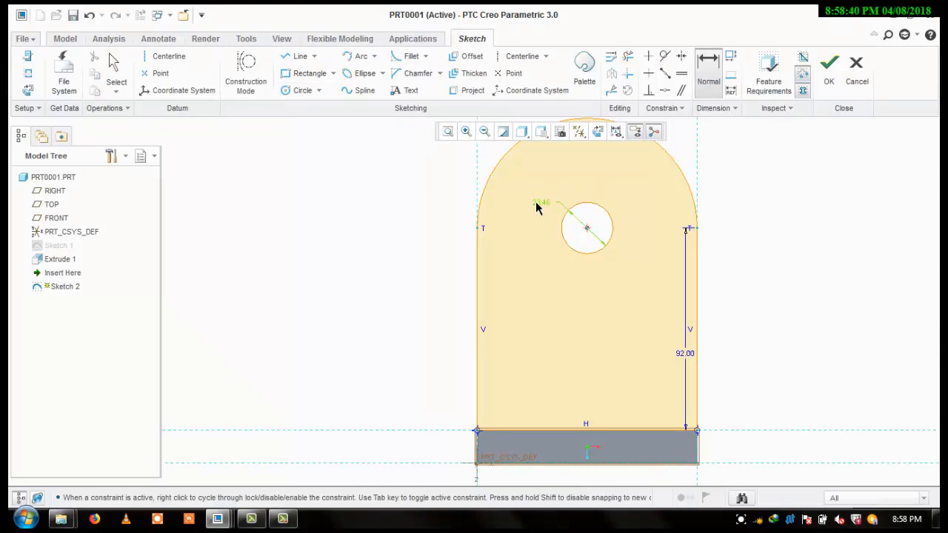
pyautogui.write('1')
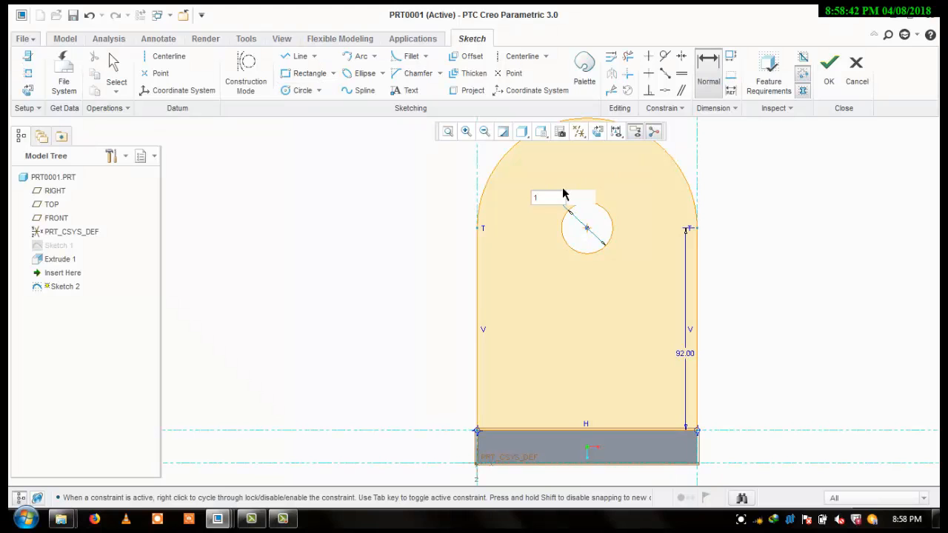
pyautogui.write('5')
pyautogui.press('Return')
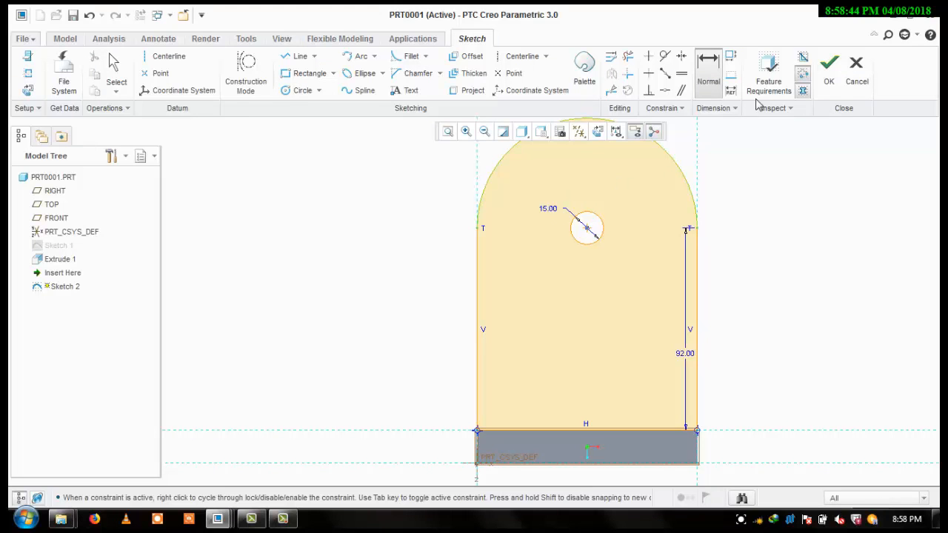
pyautogui.click(830, 69)
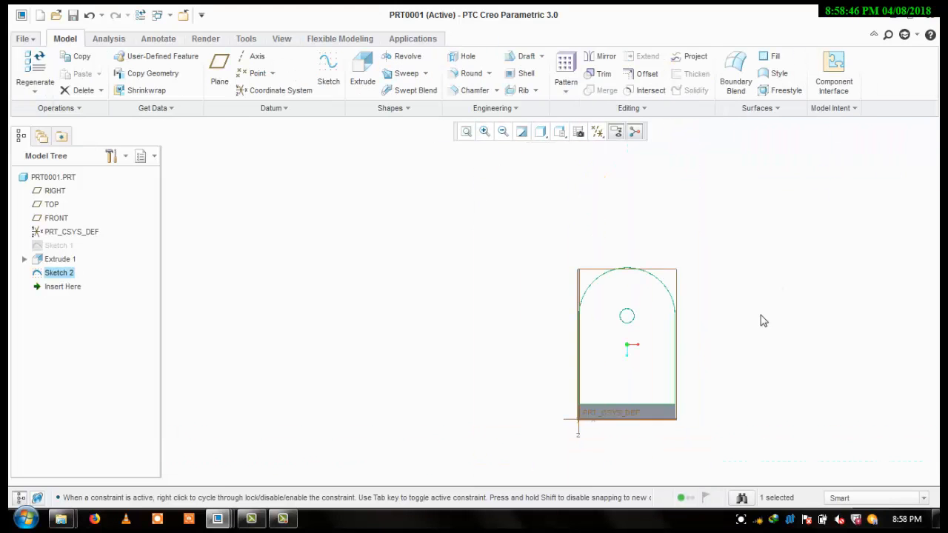
# Extrude the round-topped profile 15 thick, reversing the direction so the upright stands on the base block.
pyautogui.moveTo(760, 316); pyautogui.dragTo(686, 311, button='middle')
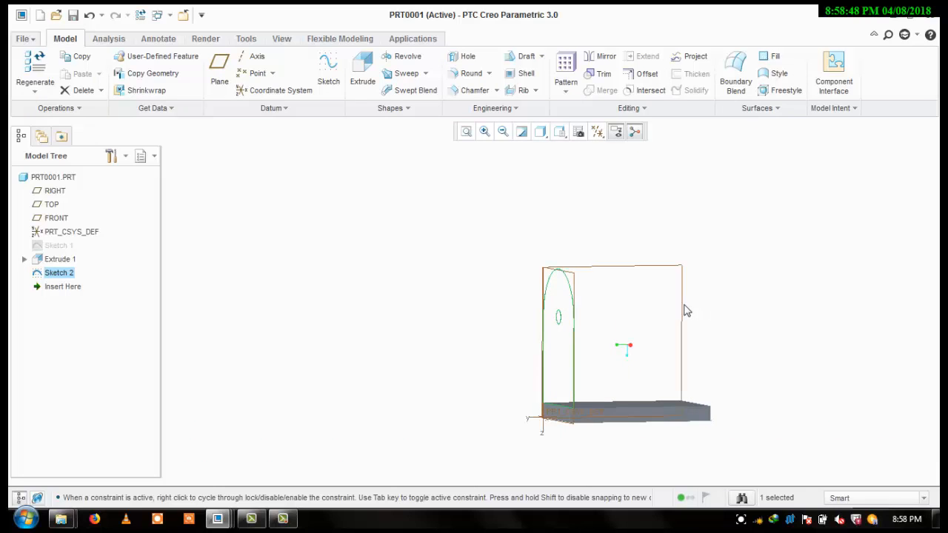
pyautogui.click(361, 78)
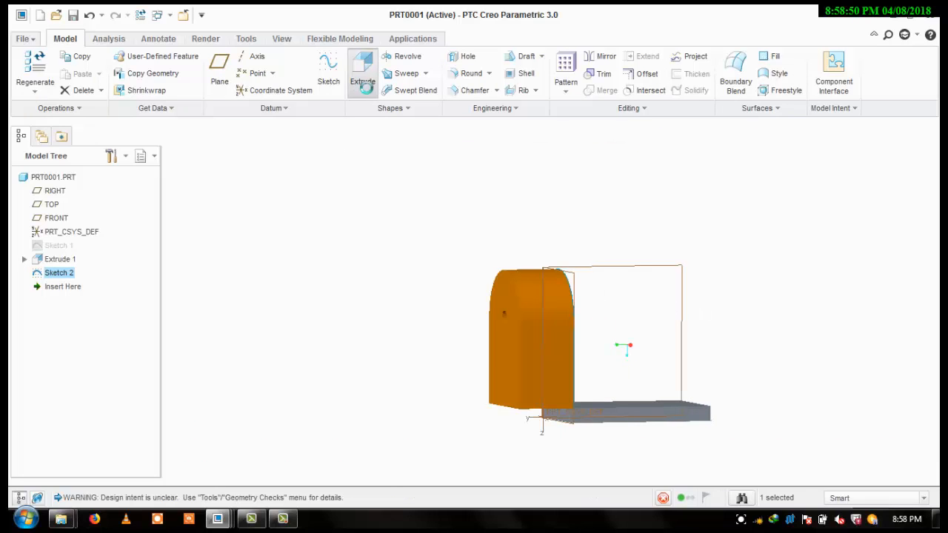
pyautogui.click(532, 337)
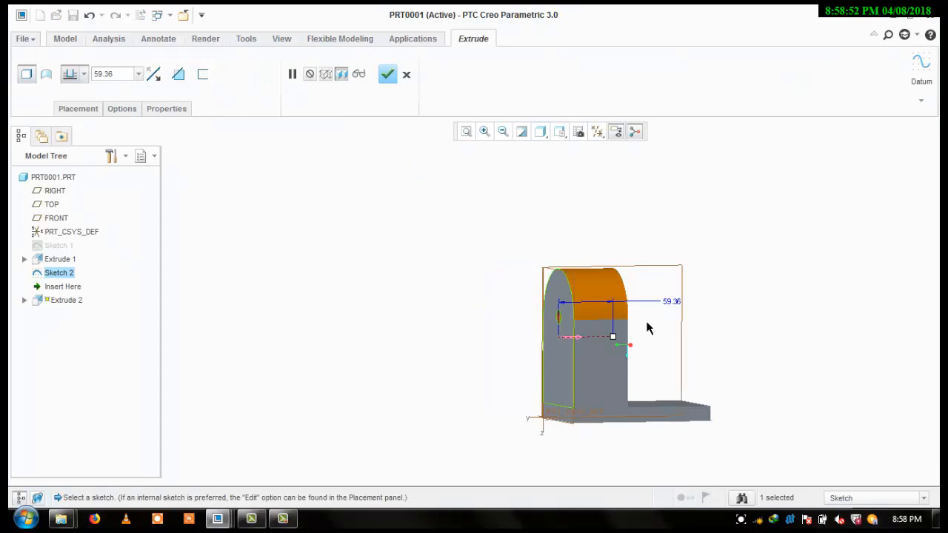
pyautogui.doubleClick(117, 80)
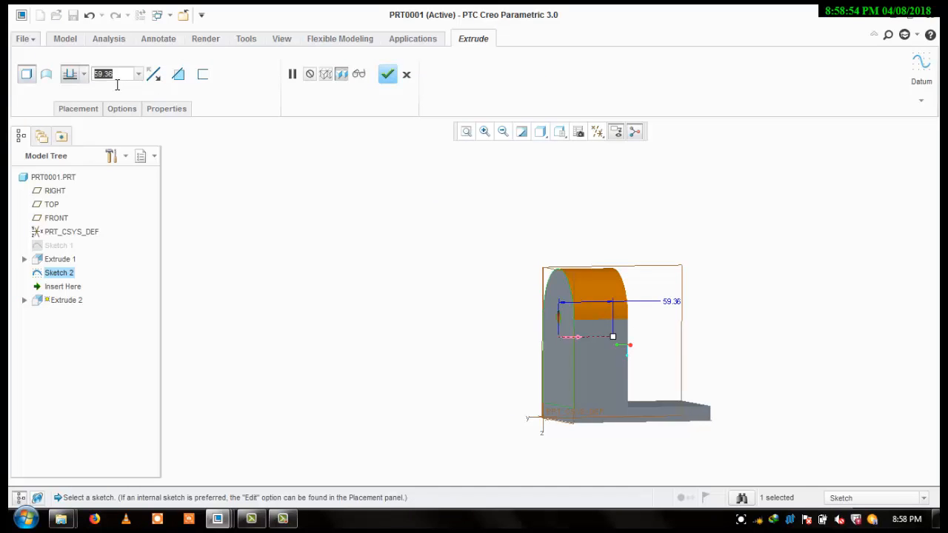
pyautogui.write('15.00')
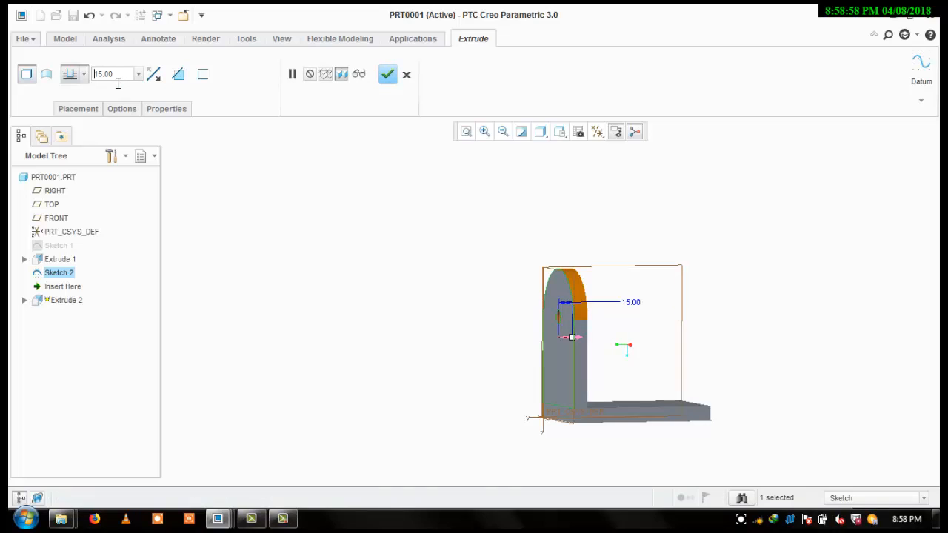
pyautogui.click(388, 74)
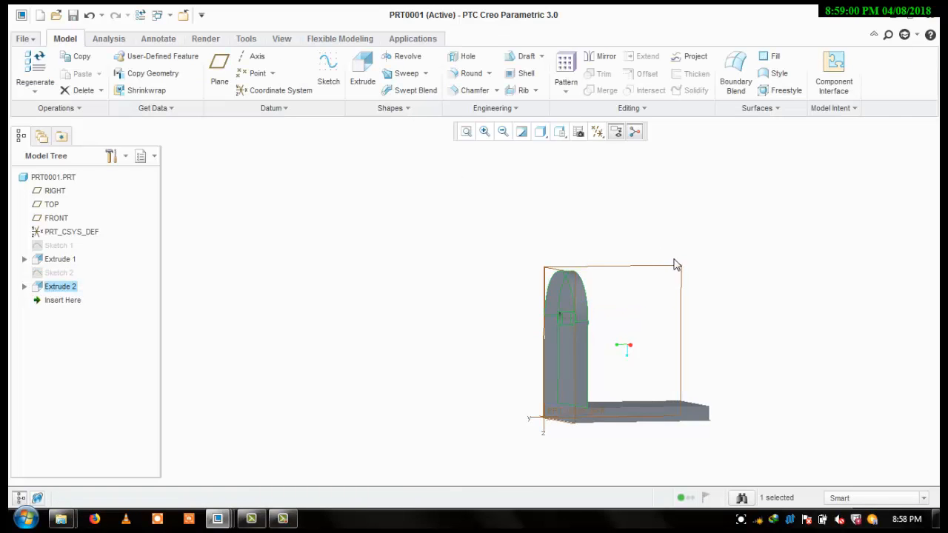
# Start a sketch on the base block's end face opposite the upright and orient the view parallel to it.
pyautogui.moveTo(677, 258)
pyautogui.mouseDown(button='middle')
pyautogui.moveTo(640, 241)
pyautogui.moveTo(640, 277)
pyautogui.mouseUp(button='middle')
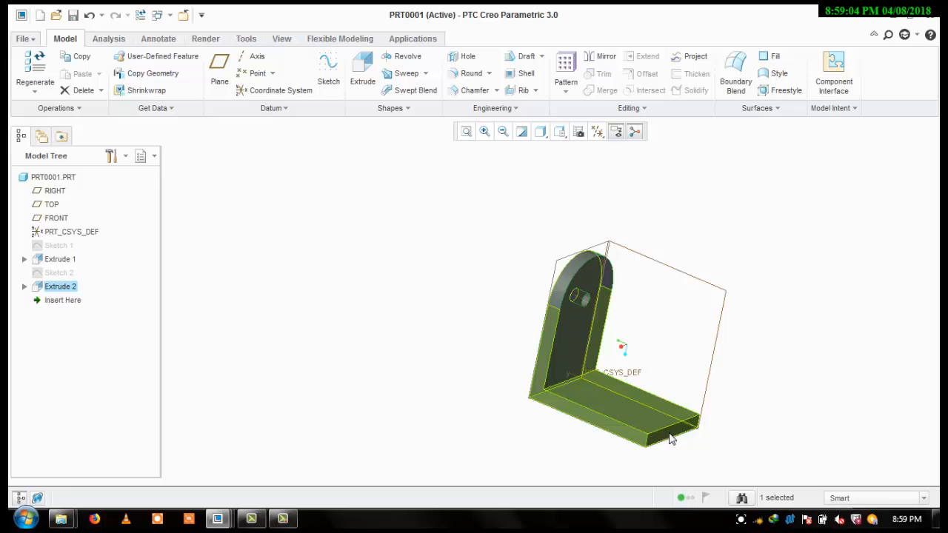
pyautogui.click(671, 438)
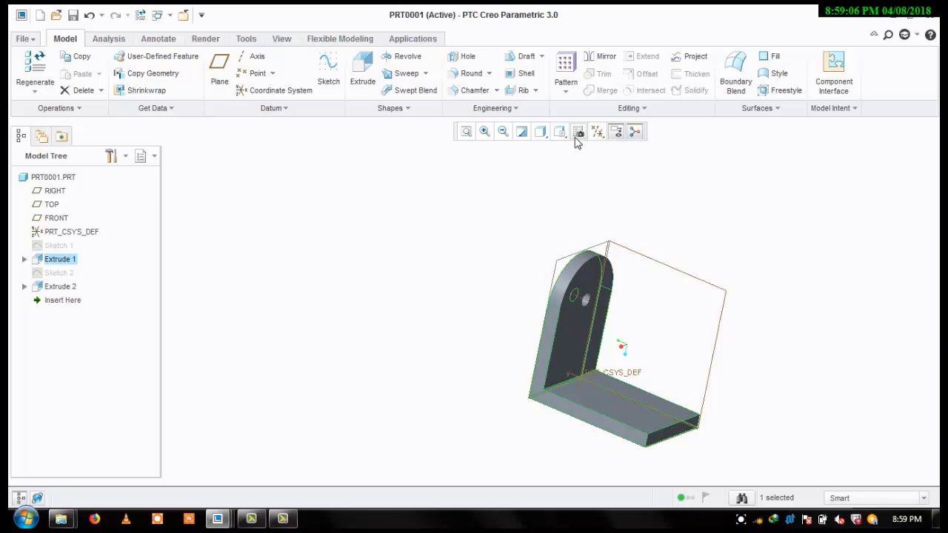
pyautogui.click(339, 82)
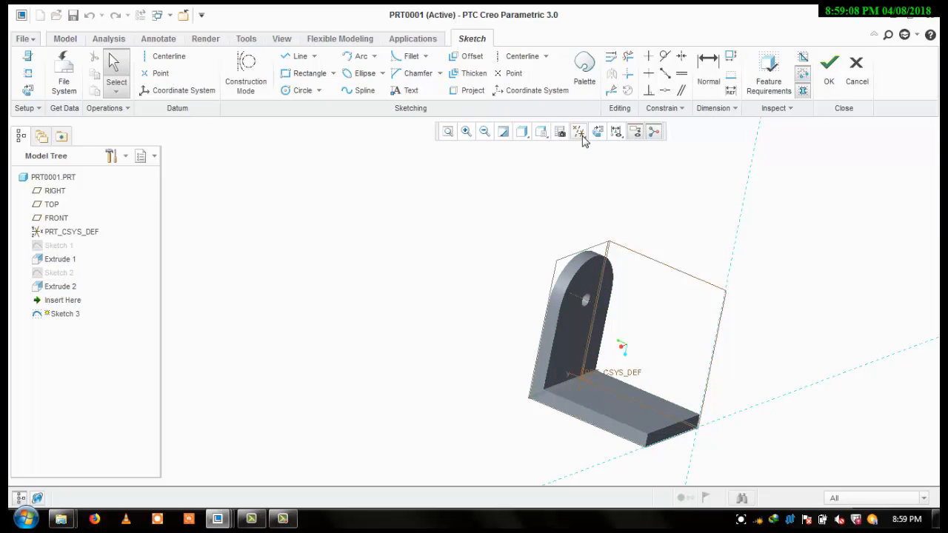
pyautogui.click(611, 132)
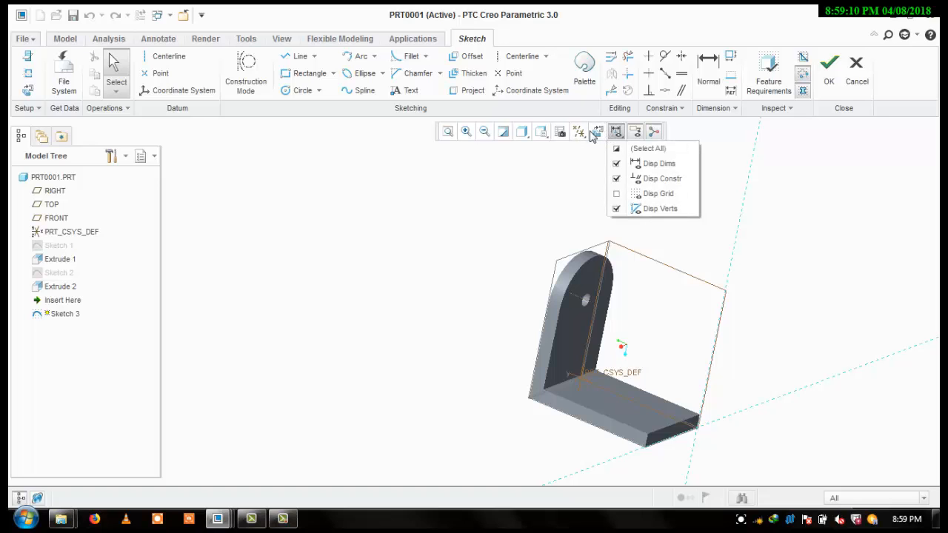
pyautogui.click(598, 133)
pyautogui.click(600, 134)
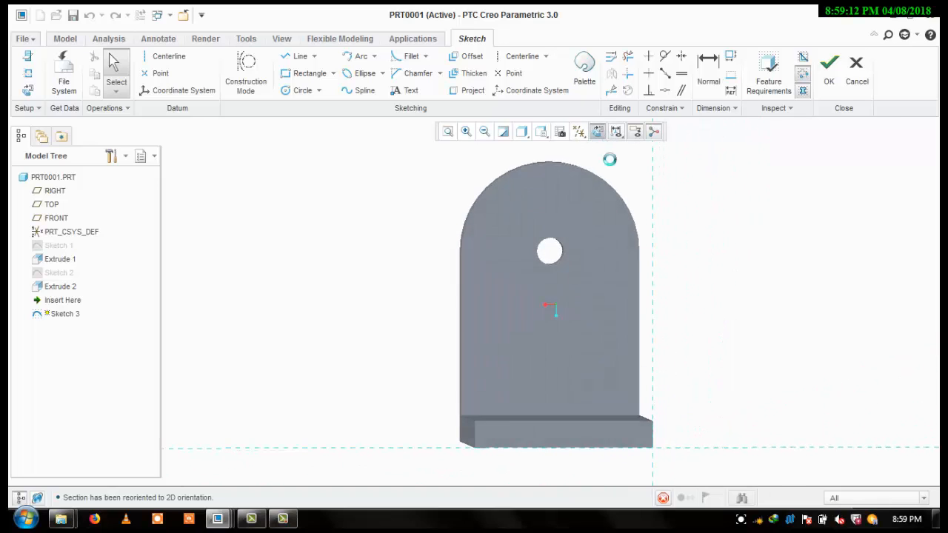
# Add the base block's upper edge and its free side edge as sketch references.
pyautogui.click(28, 73)
pyautogui.click(541, 419)
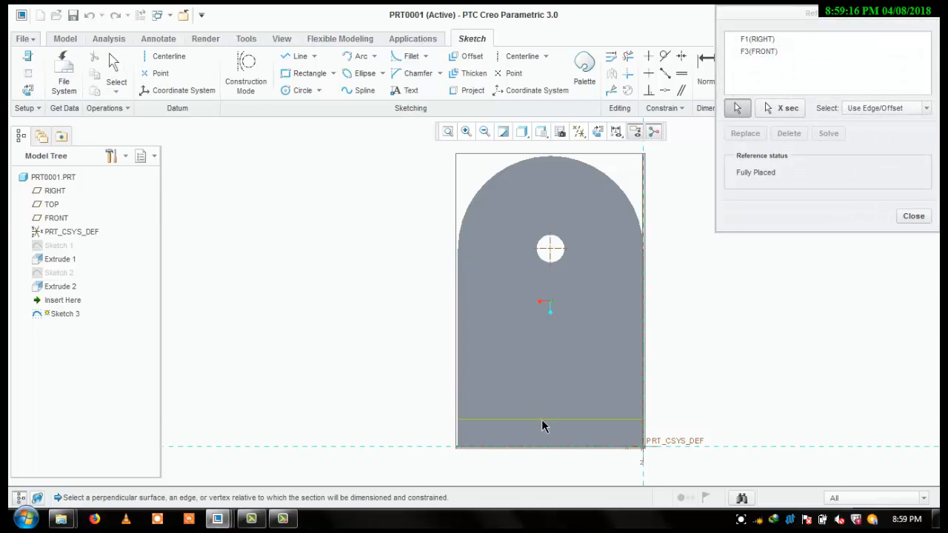
pyautogui.click(459, 437)
pyautogui.click(914, 216)
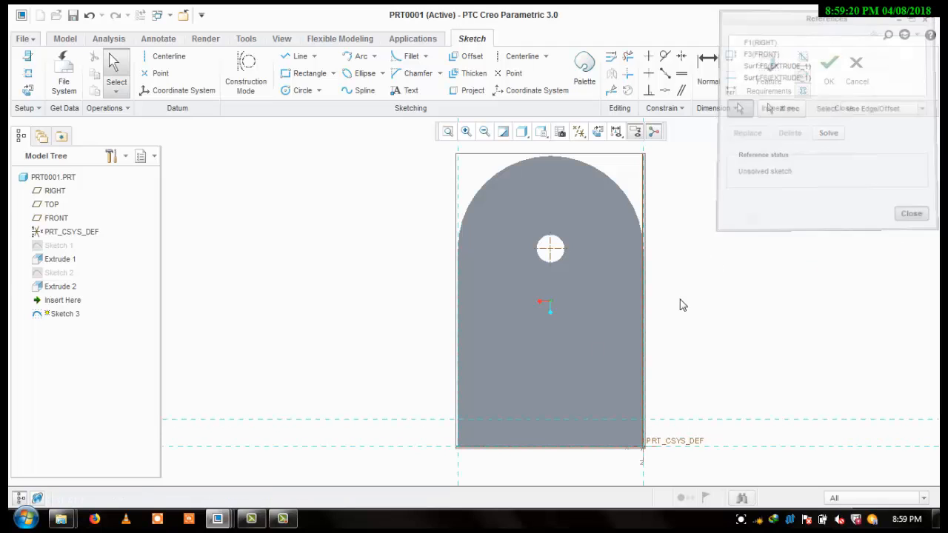
# Draw a full-width corner rectangle on the block's upper edge and set its height to 75.
pyautogui.click(308, 73)
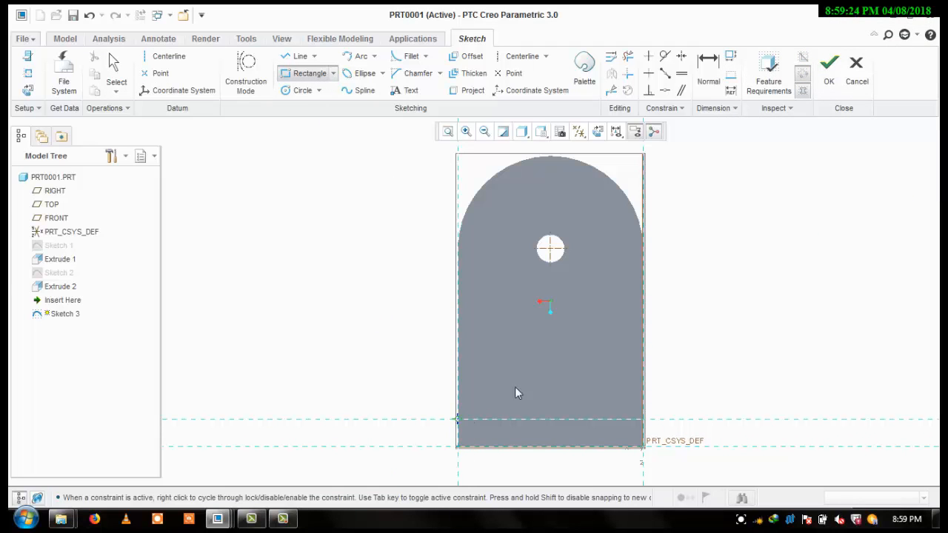
pyautogui.click(643, 284)
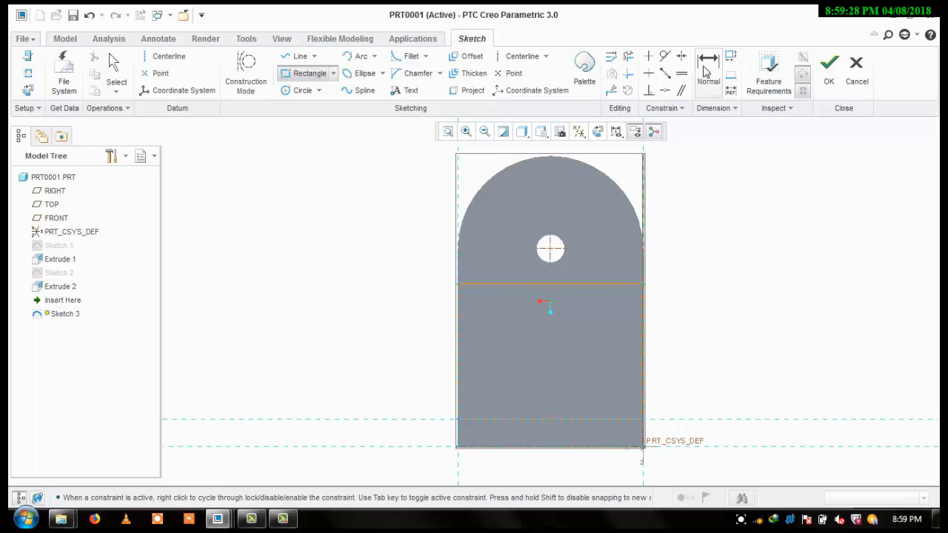
pyautogui.click(705, 70)
pyautogui.doubleClick(631, 369)
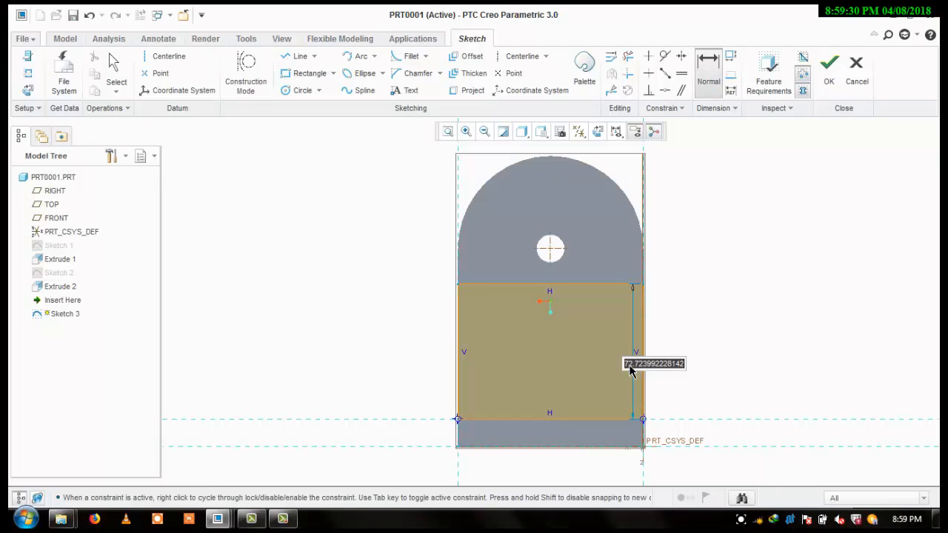
pyautogui.write('7')
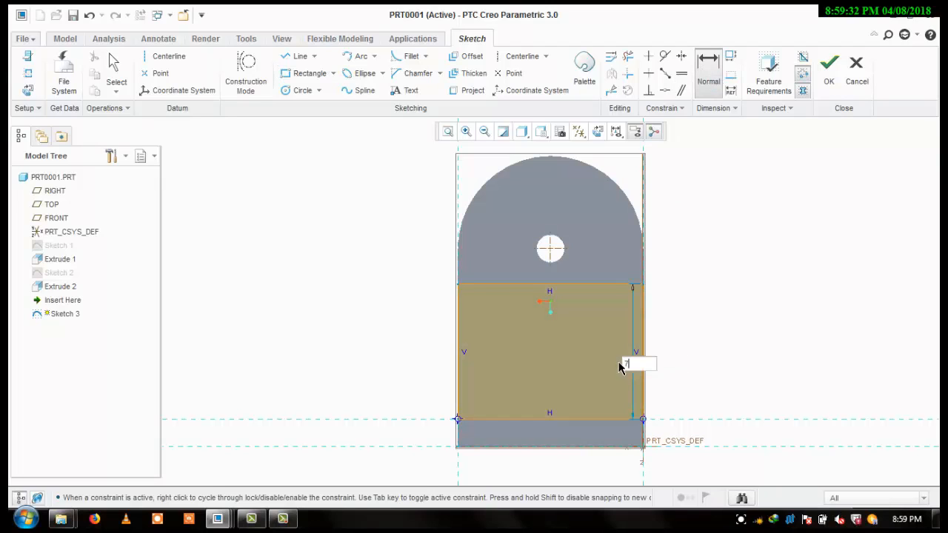
pyautogui.write('5')
pyautogui.press('Return')
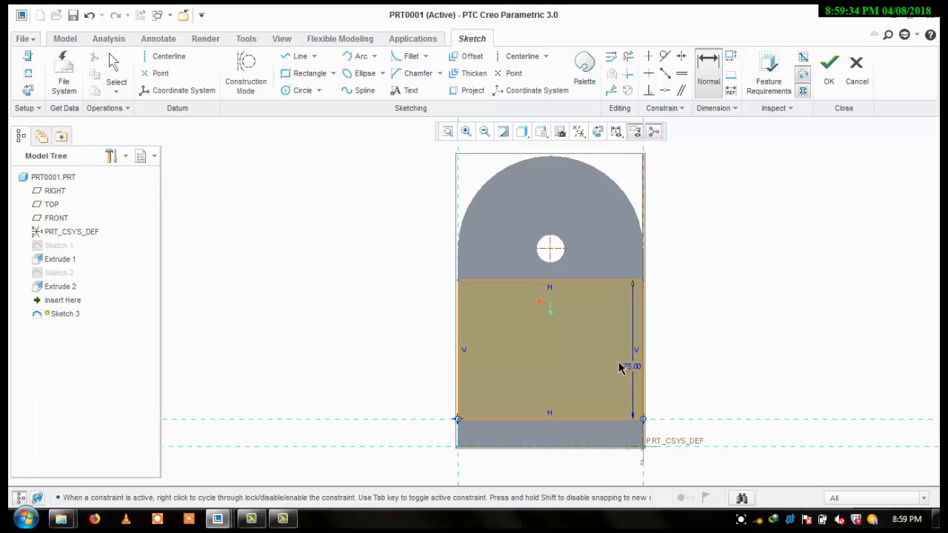
# Draw a full-width circle centred on the rectangle's upper edge and trim that edge and the circle's lower half.
pyautogui.click(318, 90)
pyautogui.click(320, 108)
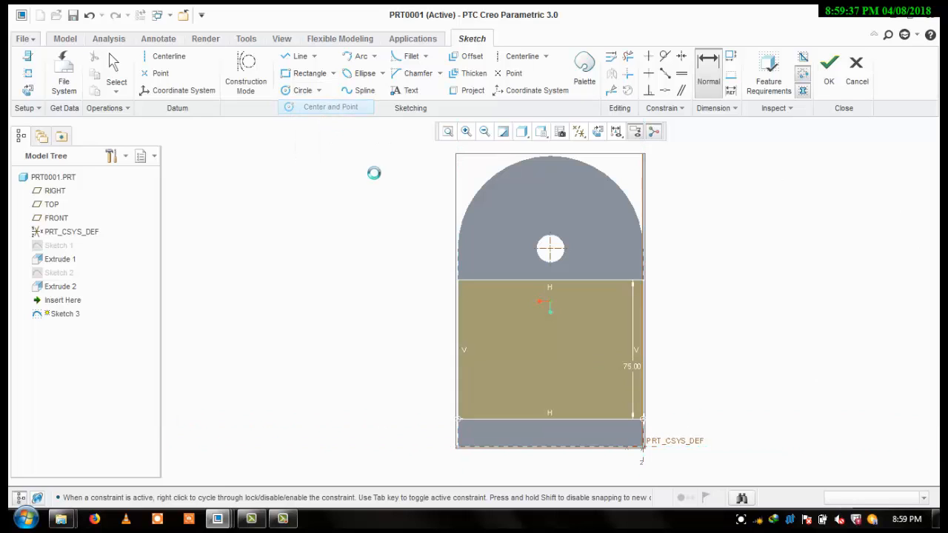
pyautogui.click(549, 280)
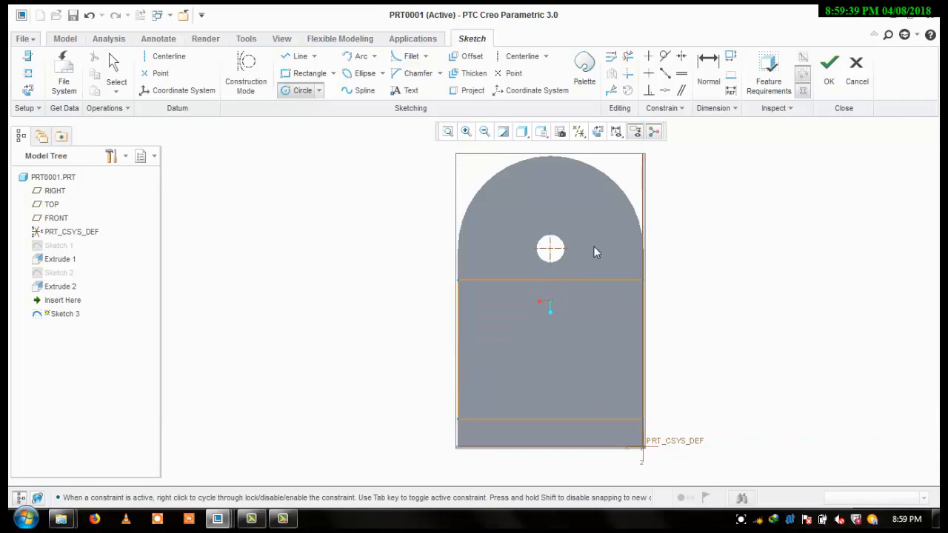
pyautogui.click(642, 278)
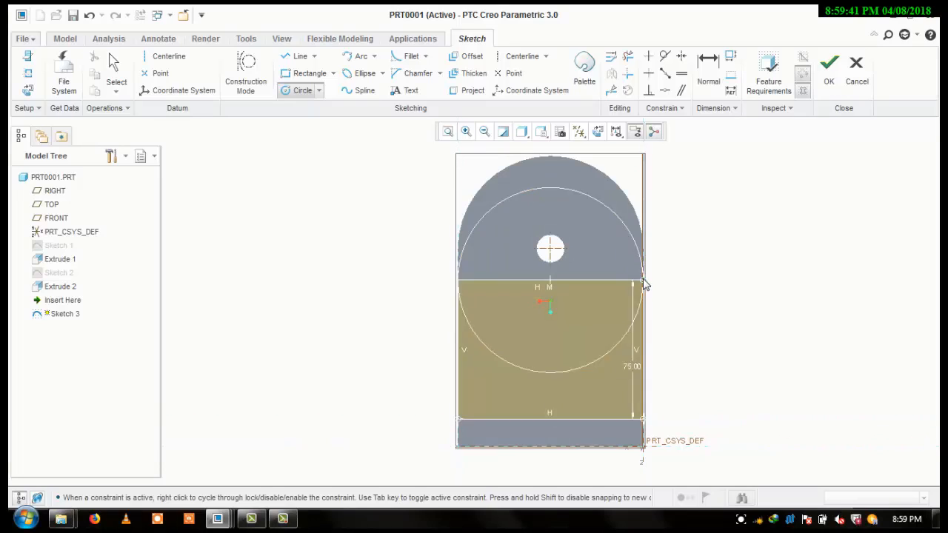
pyautogui.click(700, 70)
pyautogui.click(628, 57)
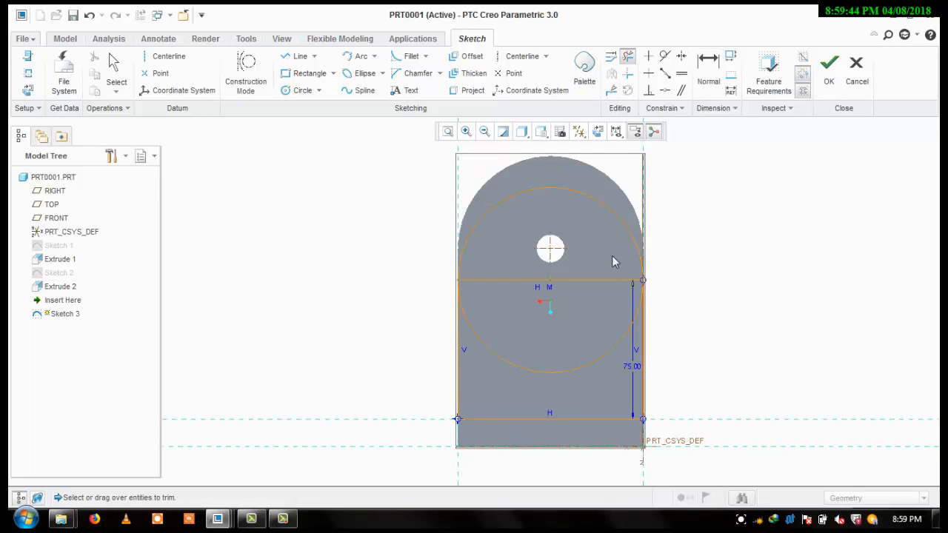
pyautogui.moveTo(549, 371); pyautogui.dragTo(546, 369)
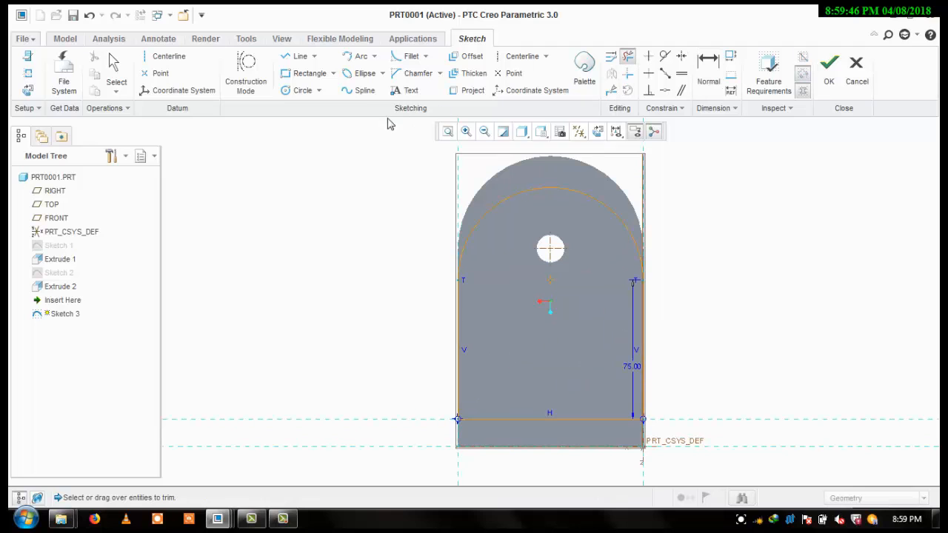
# Draw a circle at the centre of the upper arc with a diameter of 15 and finish the sketch.
pyautogui.click(302, 90)
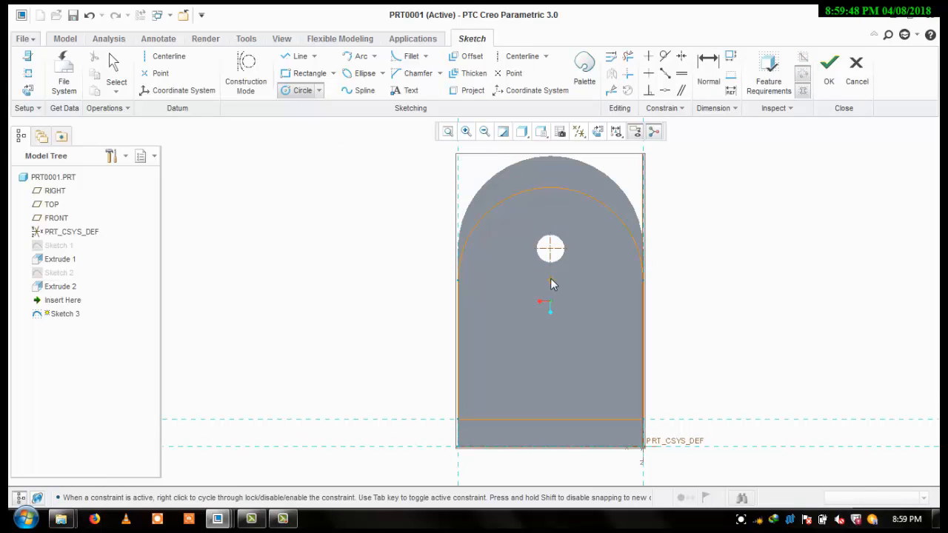
pyautogui.click(567, 267)
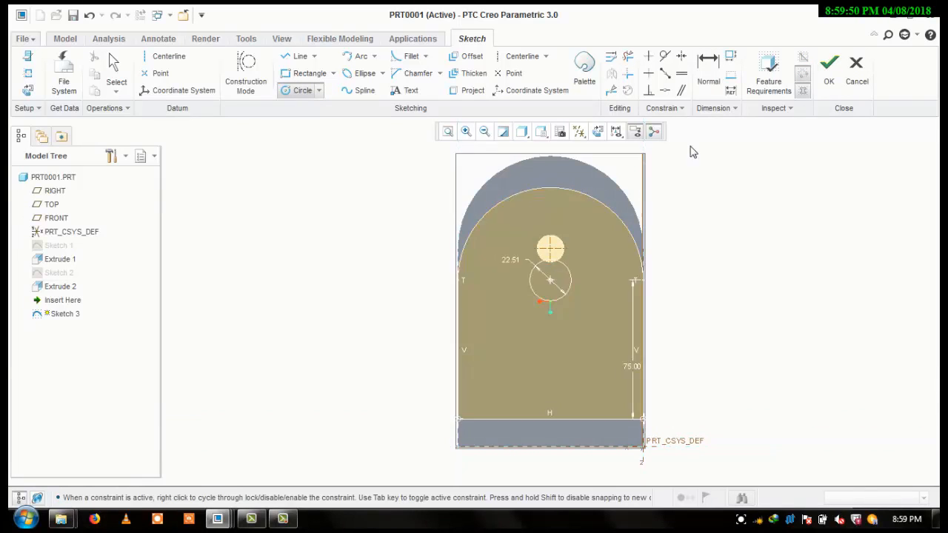
pyautogui.click(707, 87)
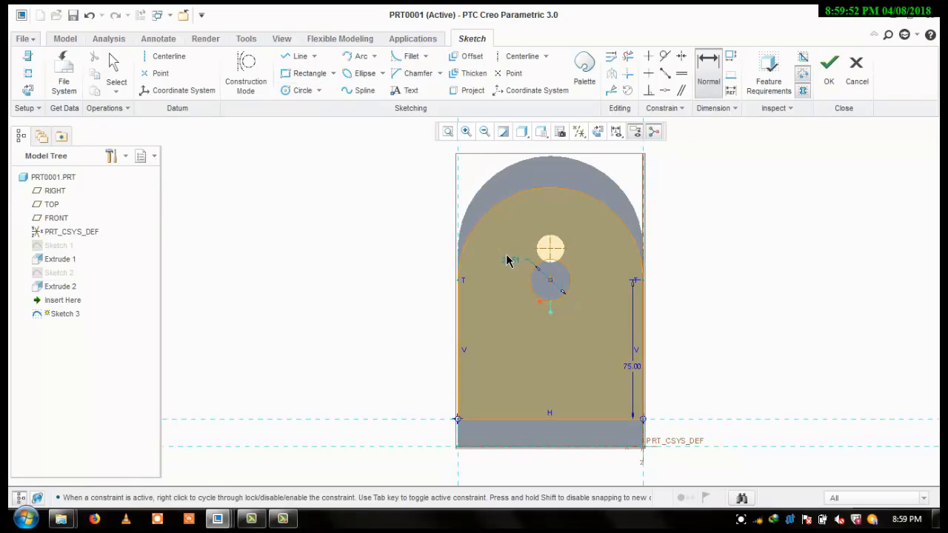
pyautogui.doubleClick(510, 262)
pyautogui.write('1')
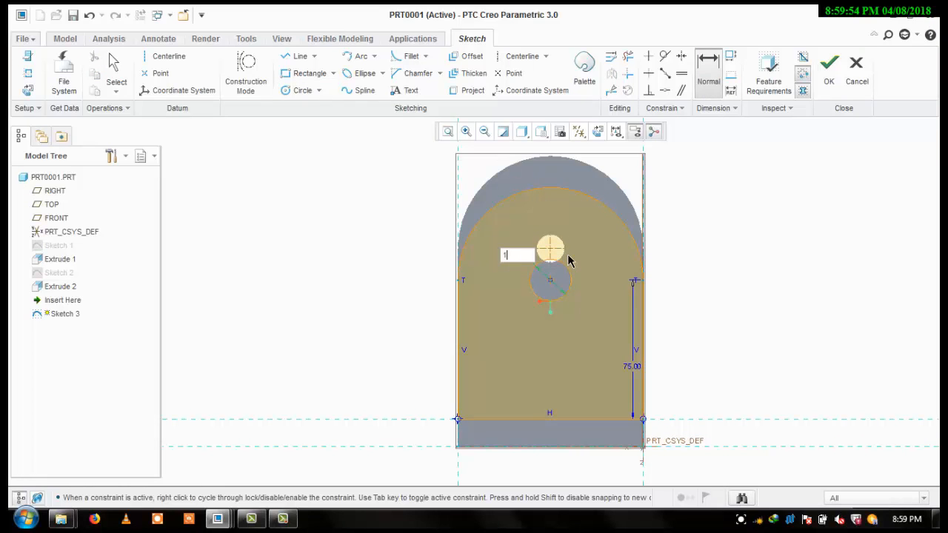
pyautogui.write('5')
pyautogui.press('Return')
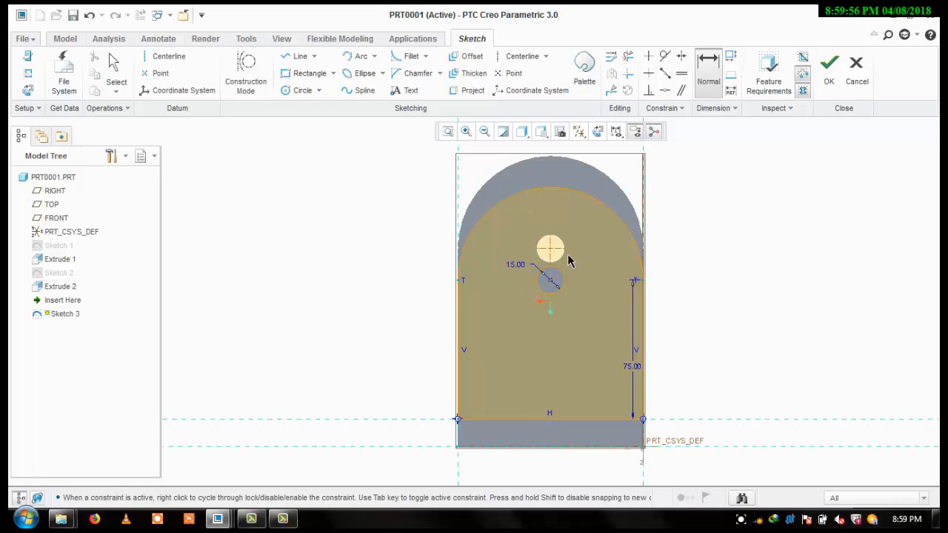
pyautogui.click(829, 67)
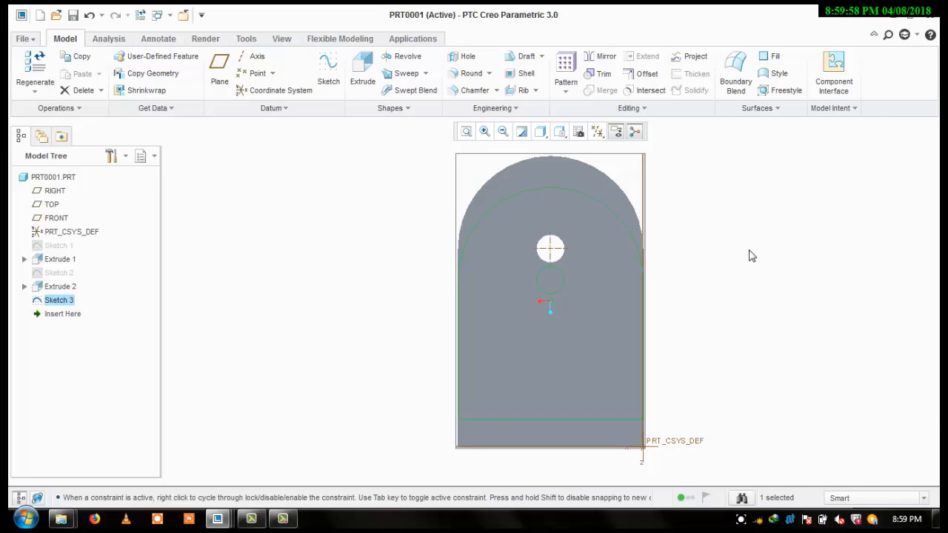
# Extrude the round-topped sketch with its hole 15 inward over the base block to form the second upright.
pyautogui.moveTo(761, 269); pyautogui.dragTo(716, 276, button='middle')
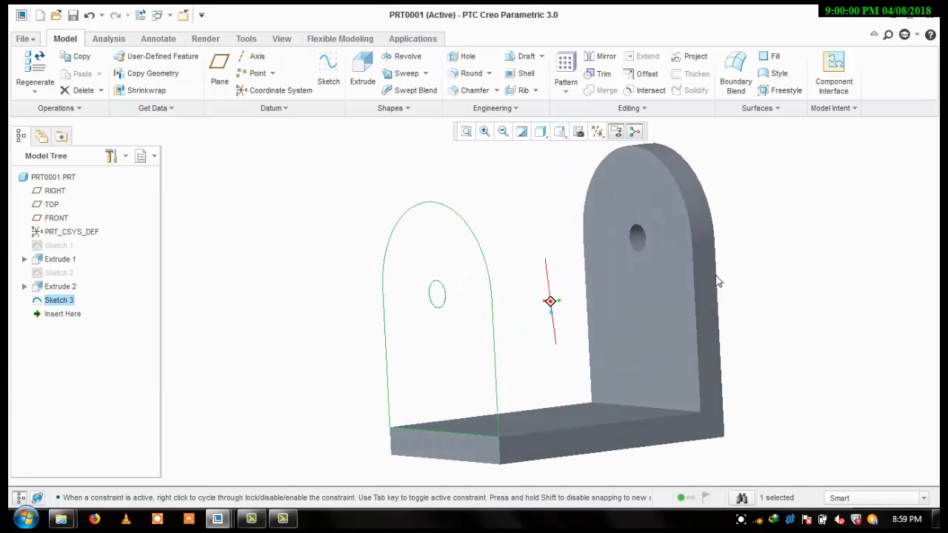
pyautogui.click(363, 74)
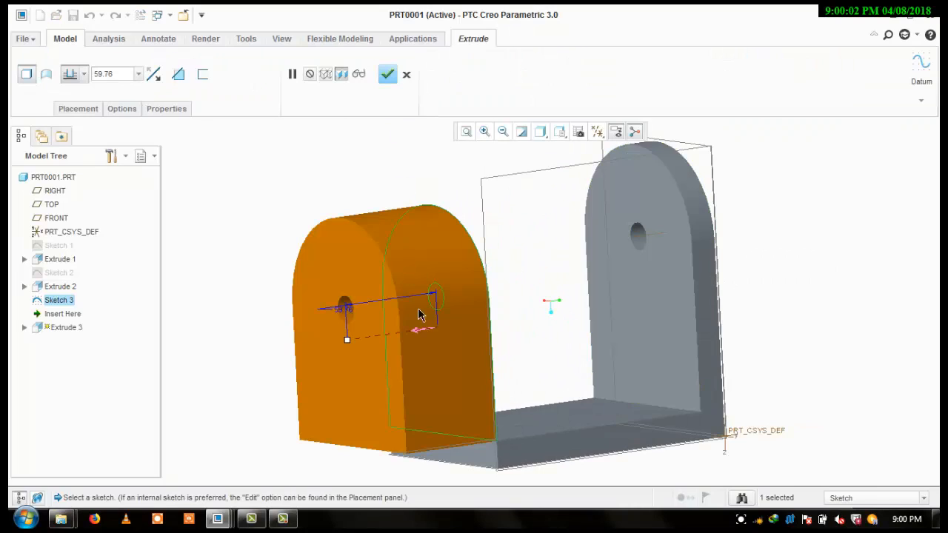
pyautogui.click(420, 333)
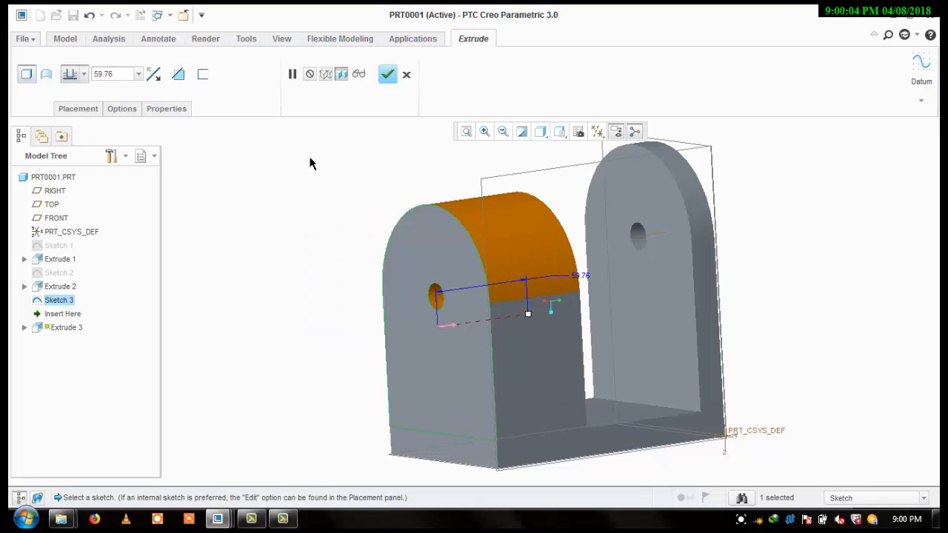
pyautogui.doubleClick(126, 79)
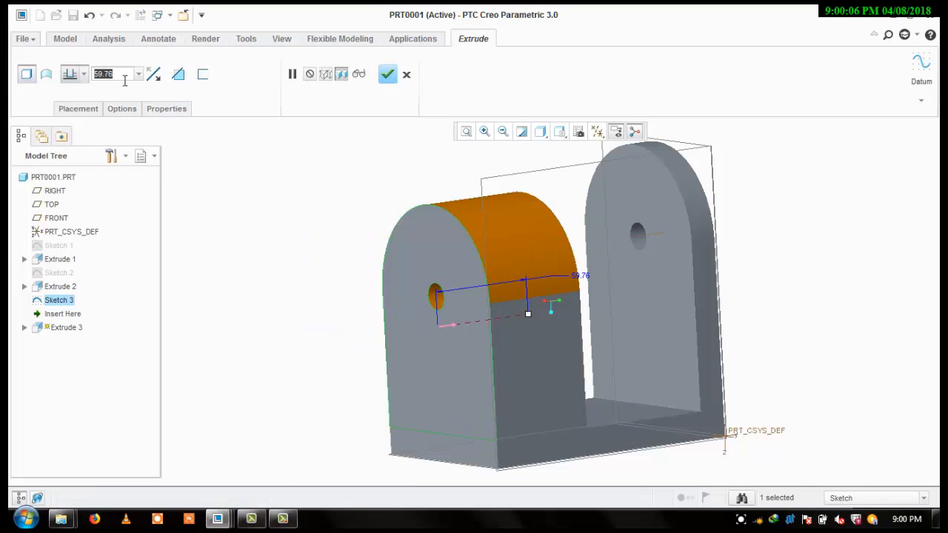
pyautogui.write('15')
pyautogui.press('Return')
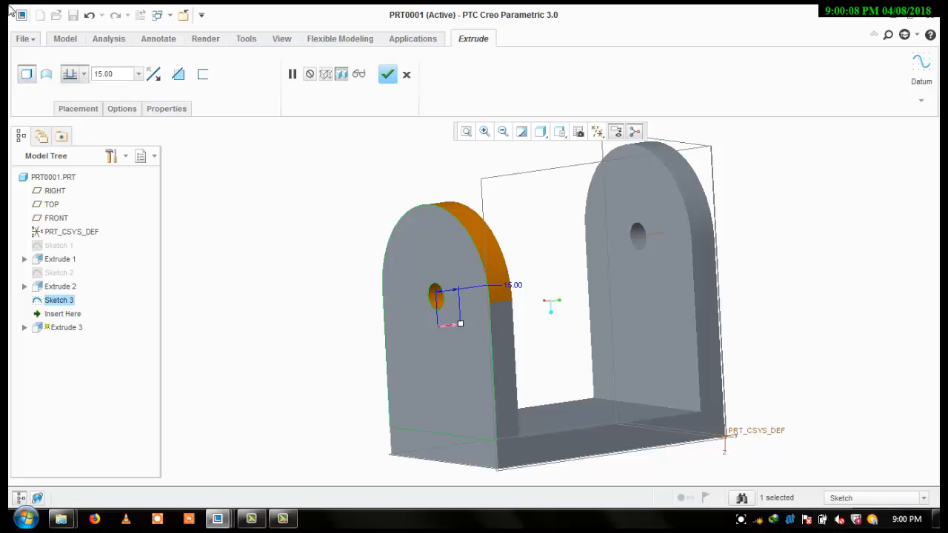
pyautogui.click(388, 75)
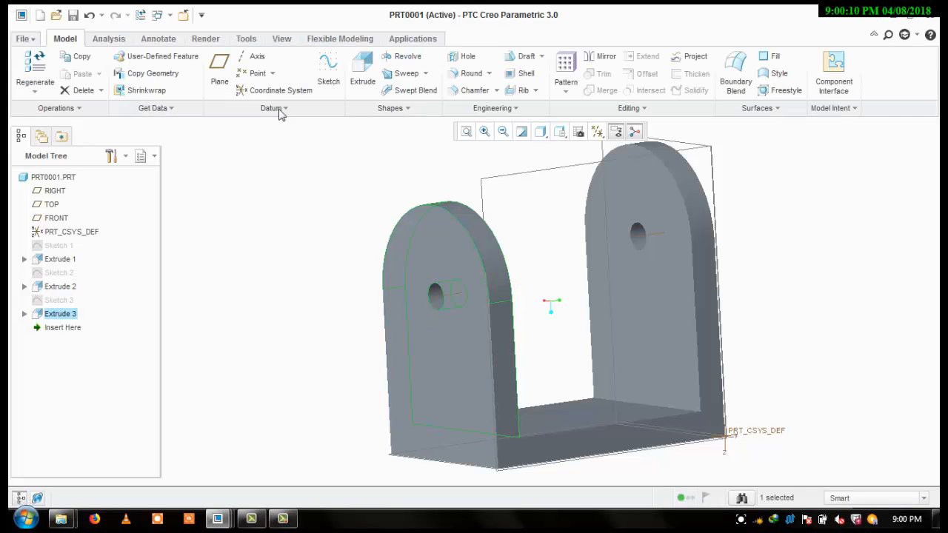
pyautogui.click(24, 39)
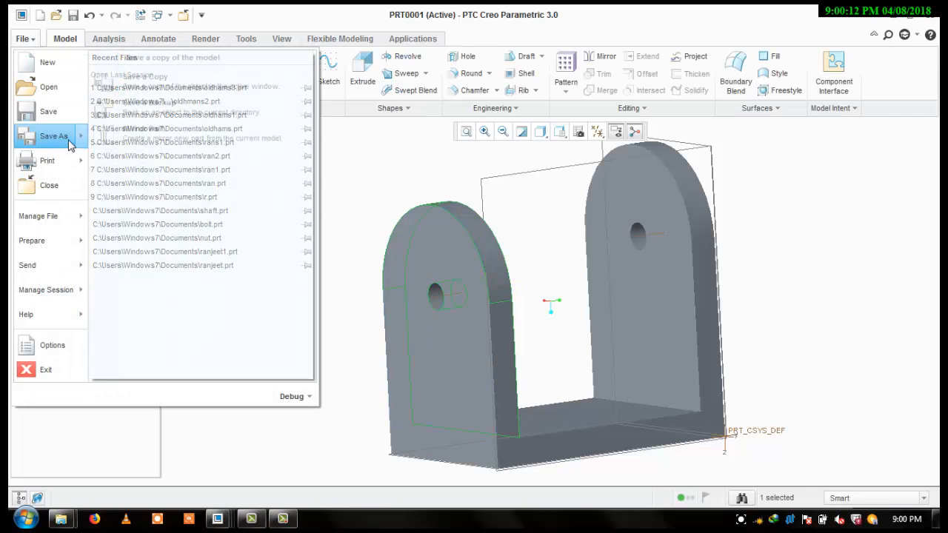
pyautogui.click(59, 133)
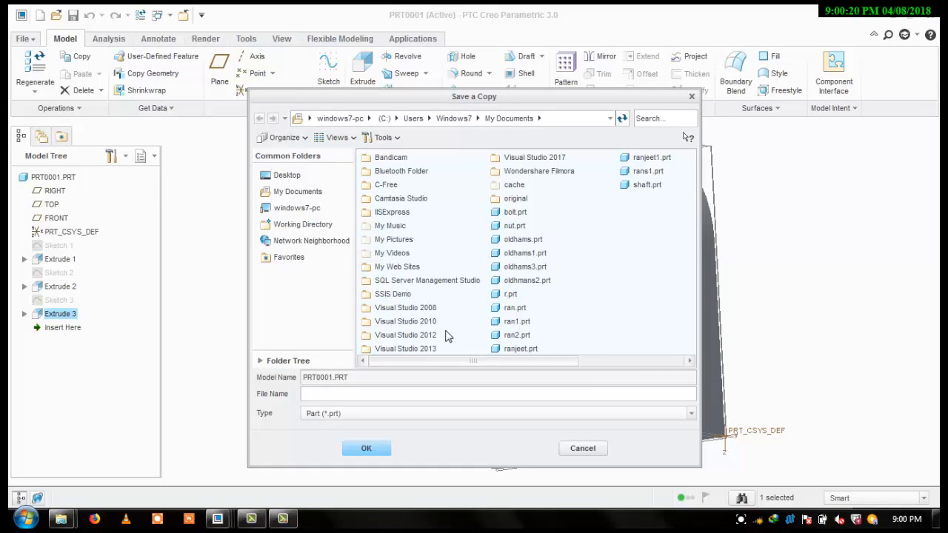
pyautogui.click(377, 453)
pyautogui.click(692, 98)
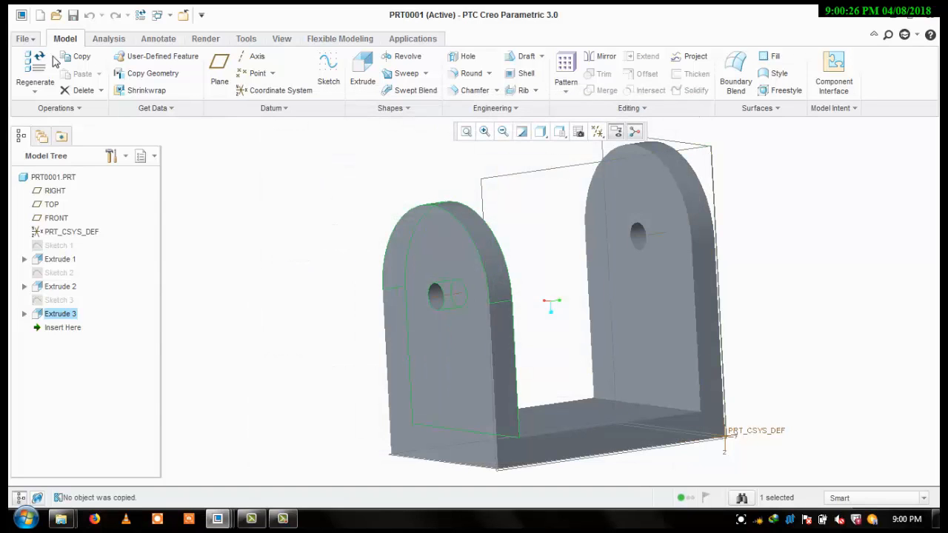
# Create a new solid part named prt0002 with the default template.
pyautogui.click(25, 38)
pyautogui.click(64, 65)
pyautogui.click(39, 15)
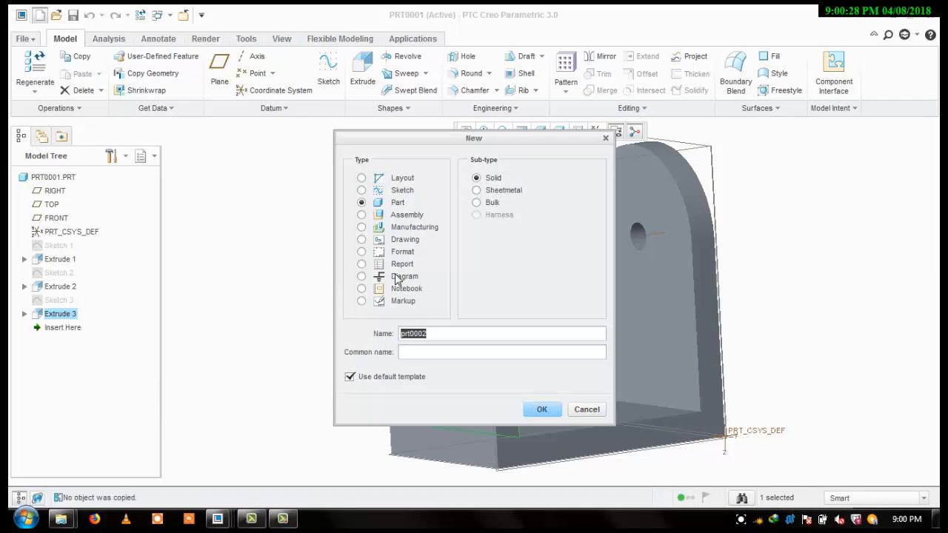
pyautogui.click(543, 409)
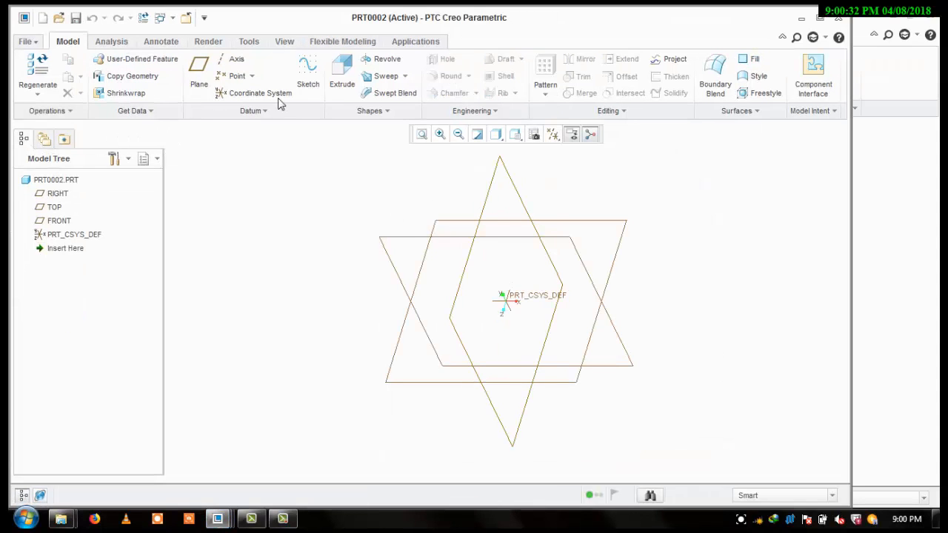
# Start a sketch on the TOP plane in 2D orientation and draw a horizontal datum centreline through the origin.
pyautogui.click(54, 209)
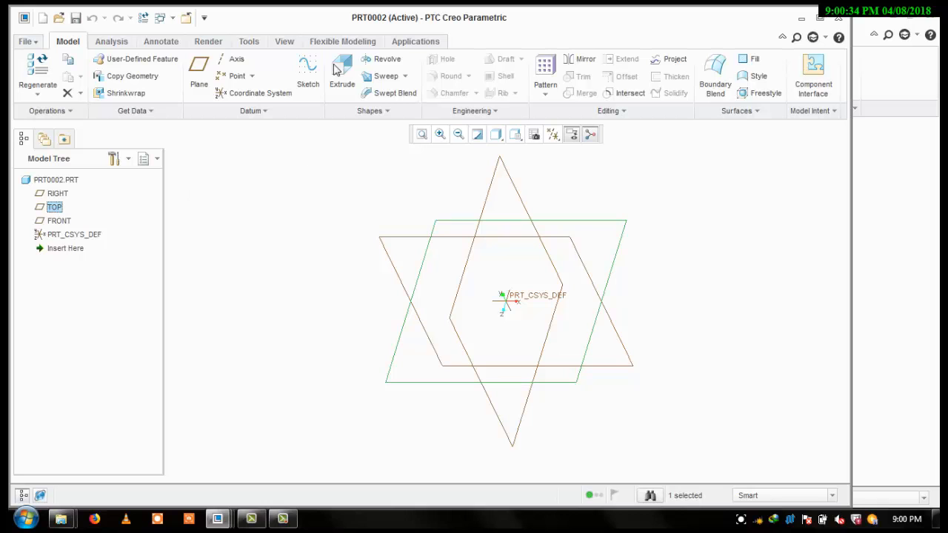
pyautogui.click(308, 74)
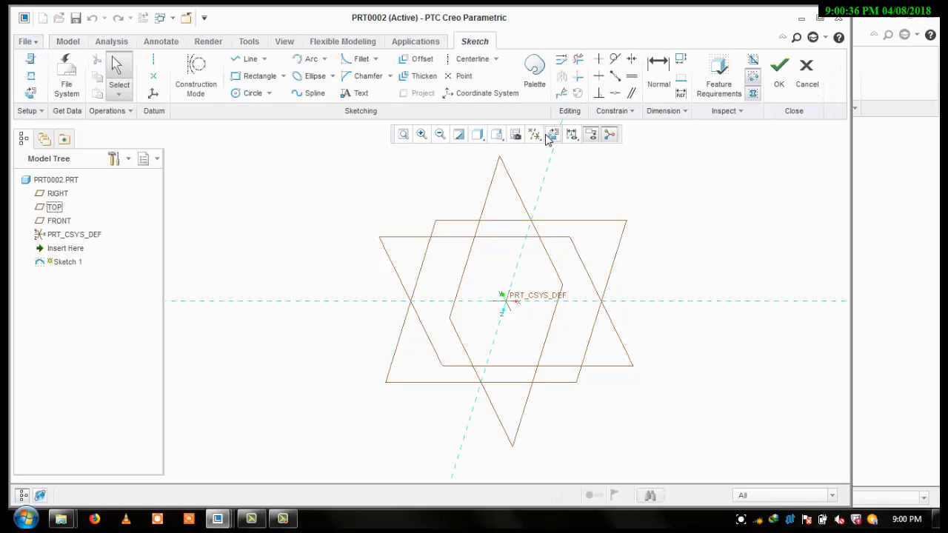
pyautogui.click(549, 137)
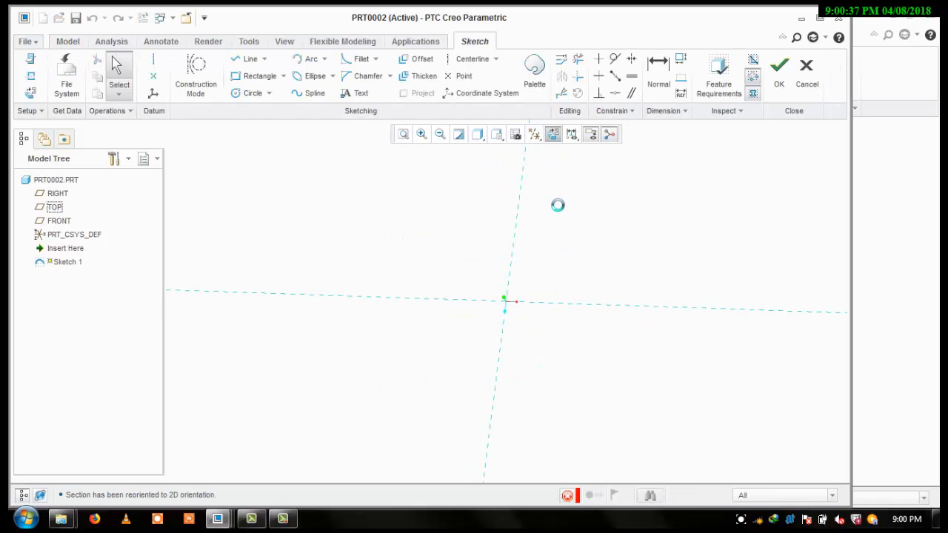
pyautogui.click(154, 63)
pyautogui.click(506, 301)
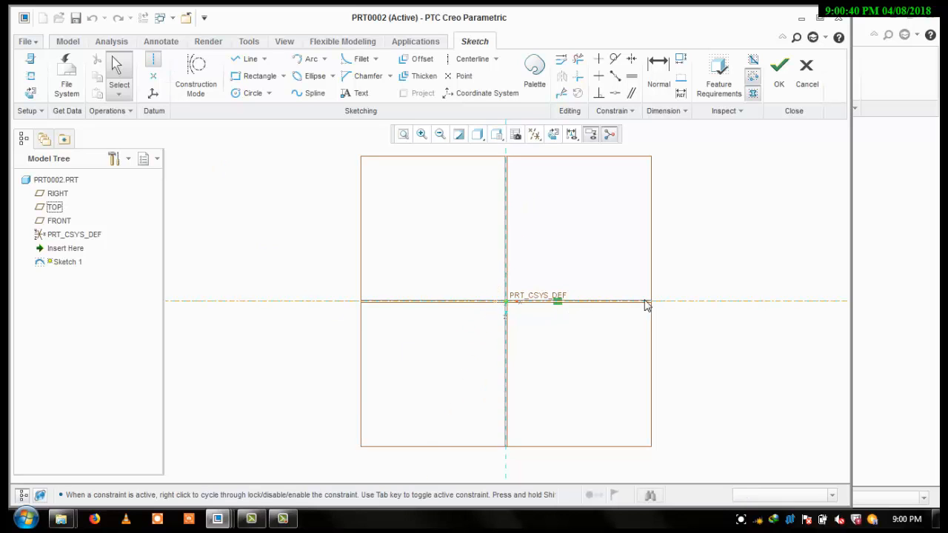
pyautogui.click(664, 302)
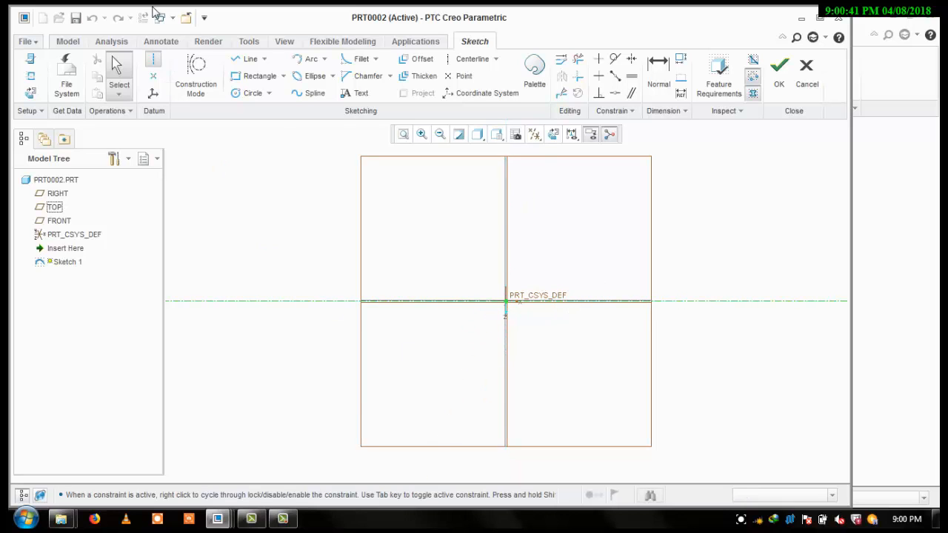
# Draw a closed L-shaped line profile from the origin, about 248 long and 110 high, with its long edge on the centreline.
pyautogui.click(258, 63)
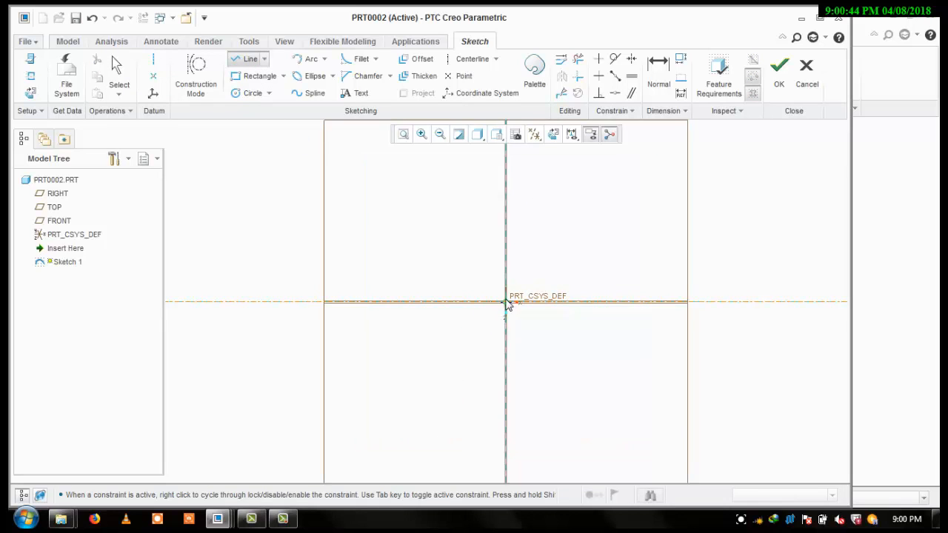
pyautogui.click(507, 302)
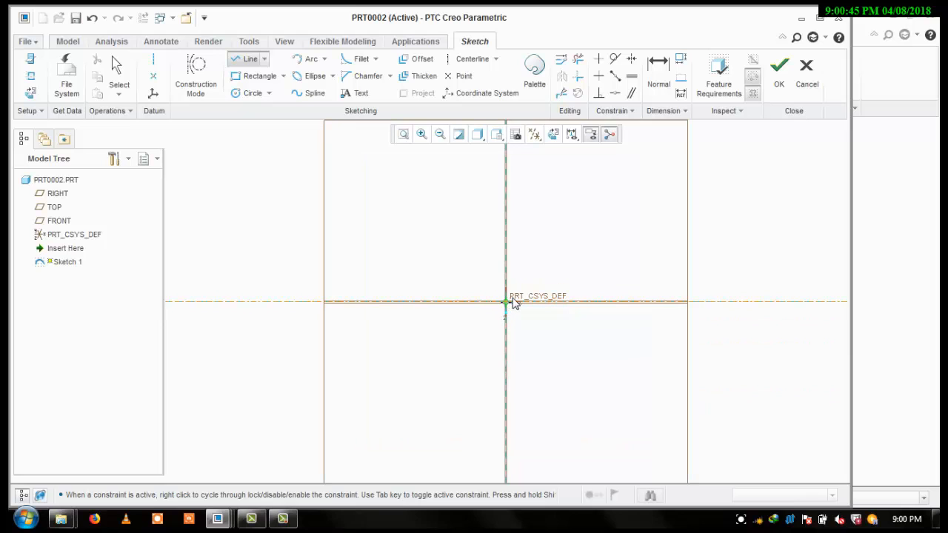
pyautogui.click(684, 304)
pyautogui.click(683, 272)
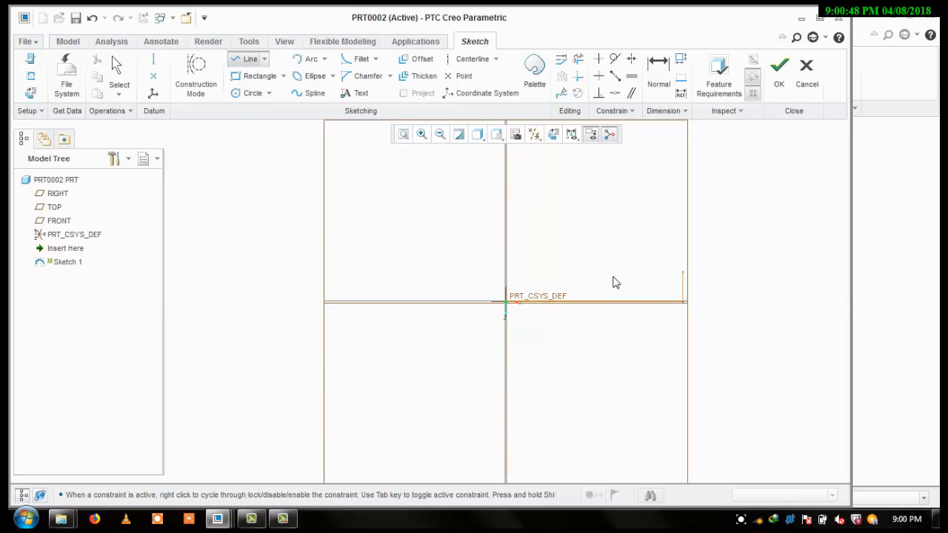
pyautogui.click(549, 273)
pyautogui.click(549, 223)
pyautogui.click(506, 223)
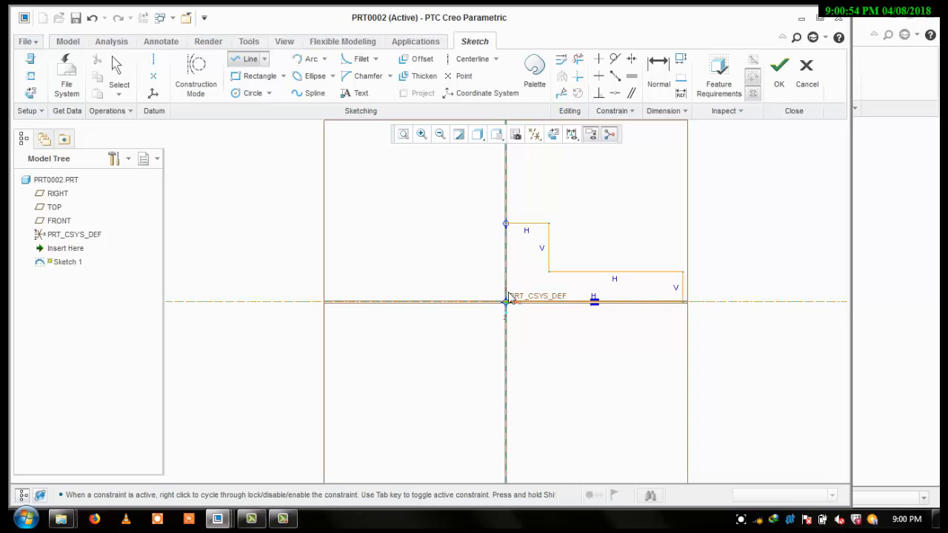
pyautogui.click(506, 302)
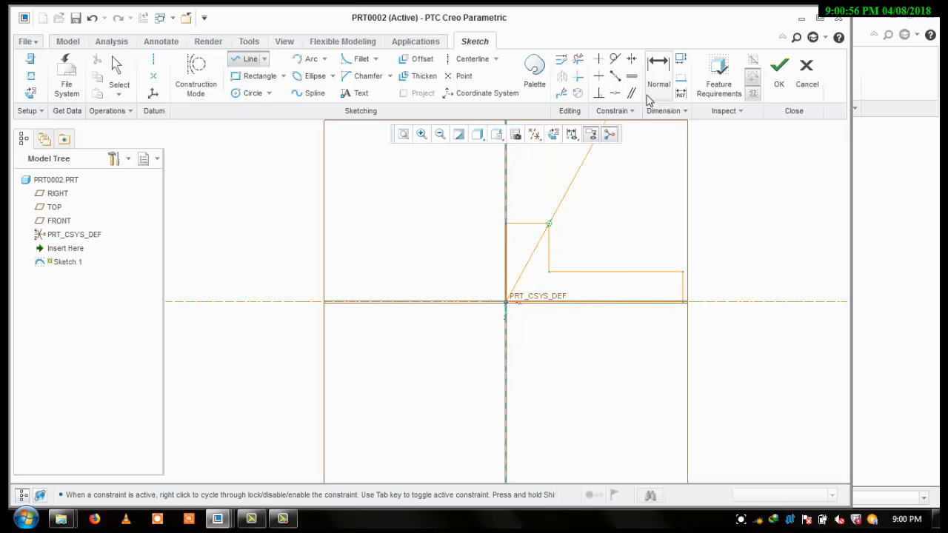
# Set the L-profile's thin leg length to 55 and its overall length to 75.
pyautogui.click(658, 74)
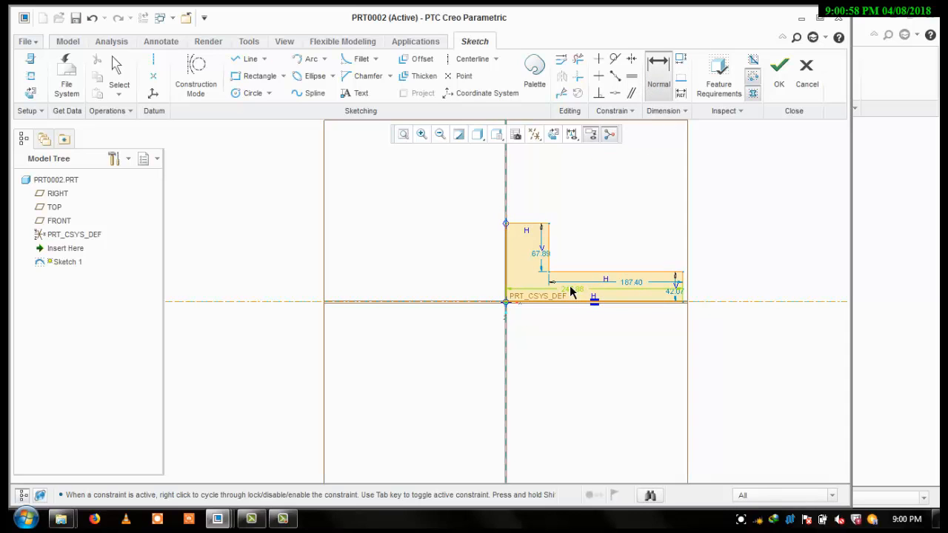
pyautogui.doubleClick(573, 289)
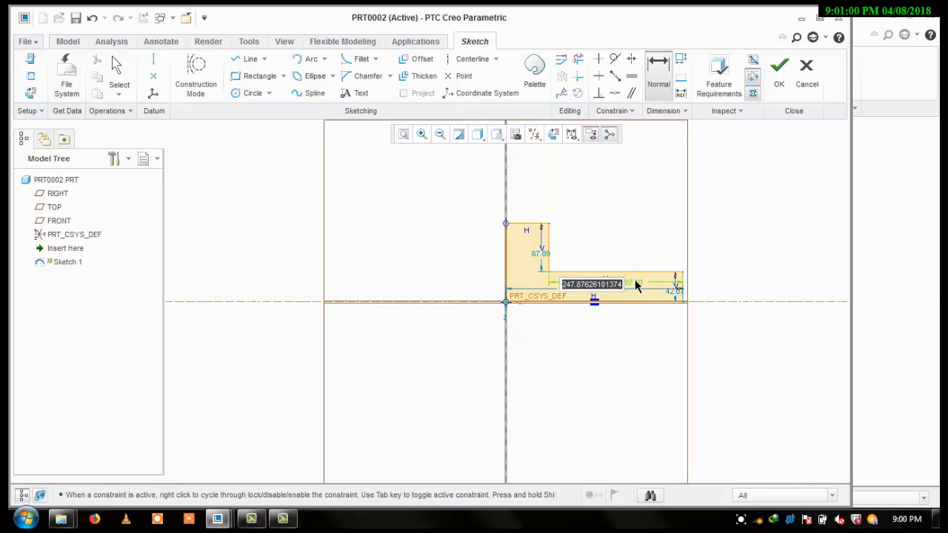
pyautogui.doubleClick(635, 284)
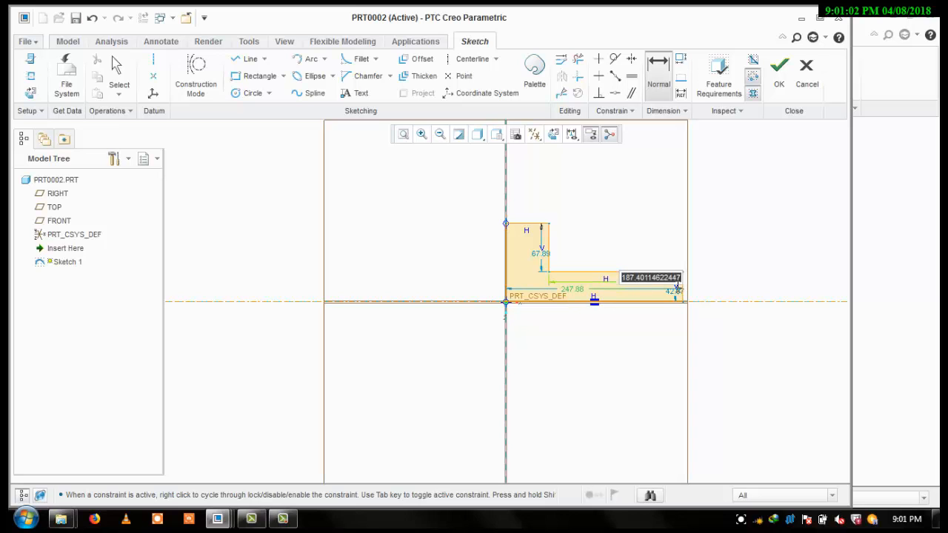
pyautogui.write('55')
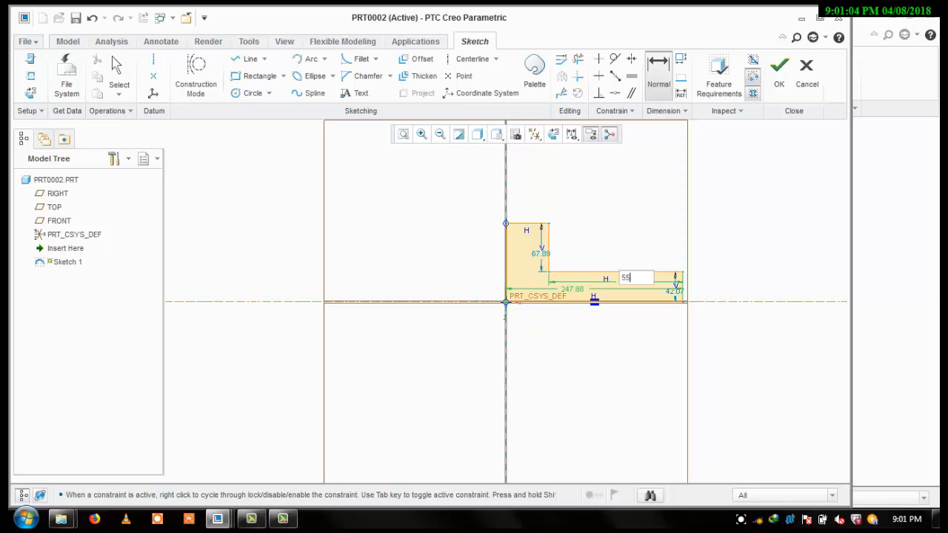
pyautogui.press('Return')
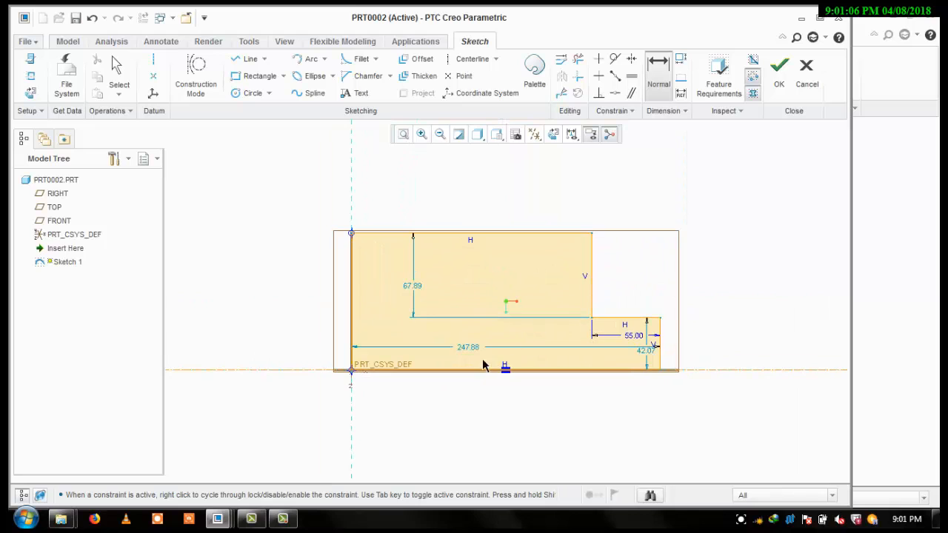
pyautogui.doubleClick(470, 348)
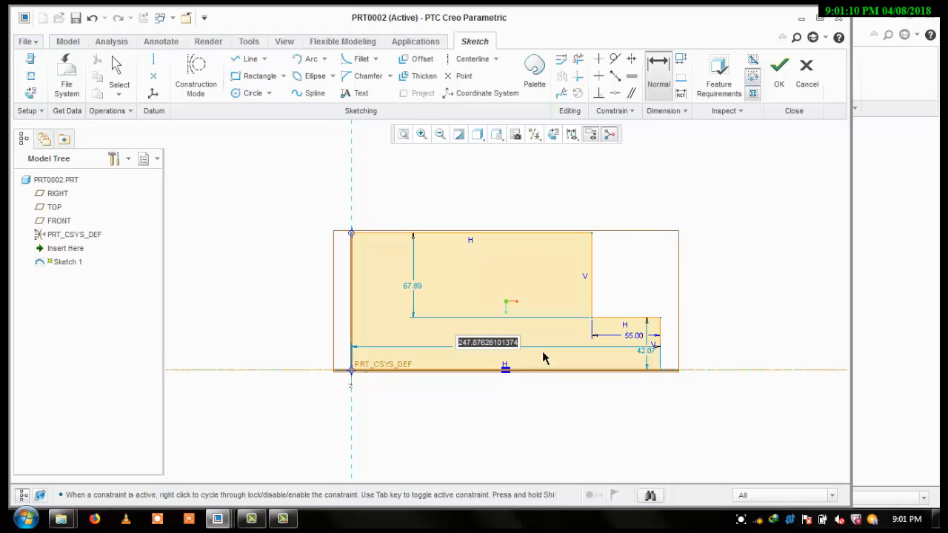
pyautogui.write('75')
pyautogui.press('Return')
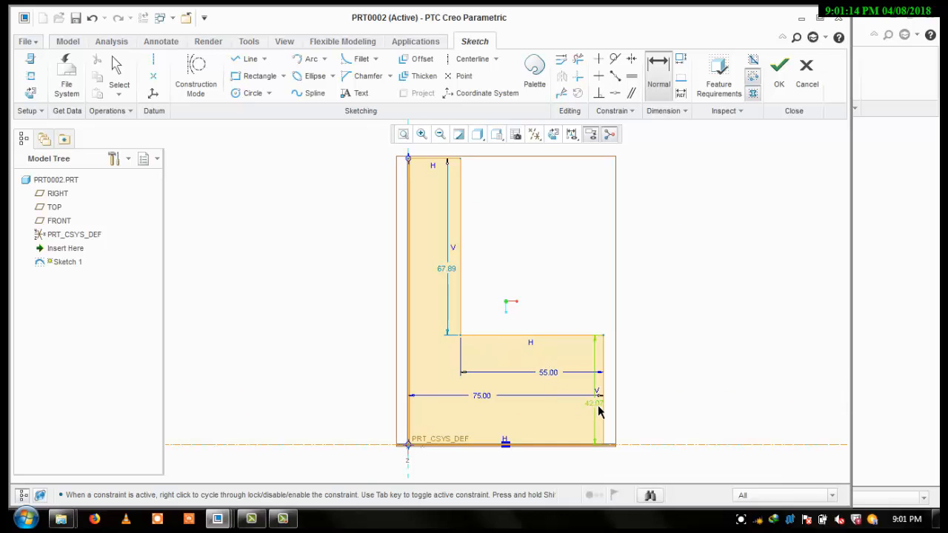
# Set the thin leg's height to 7.5 and the step's height above it to 30, and finish the sketch.
pyautogui.doubleClick(599, 407)
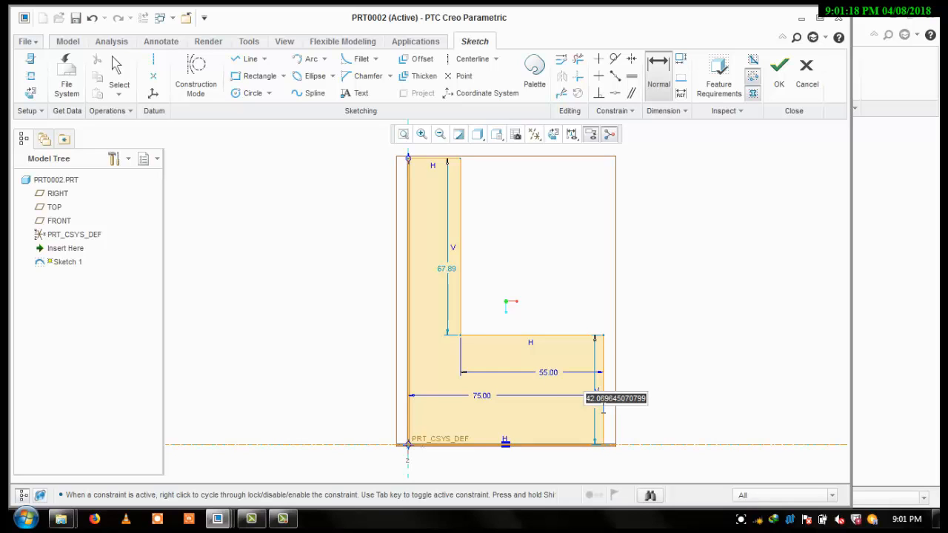
pyautogui.write('7')
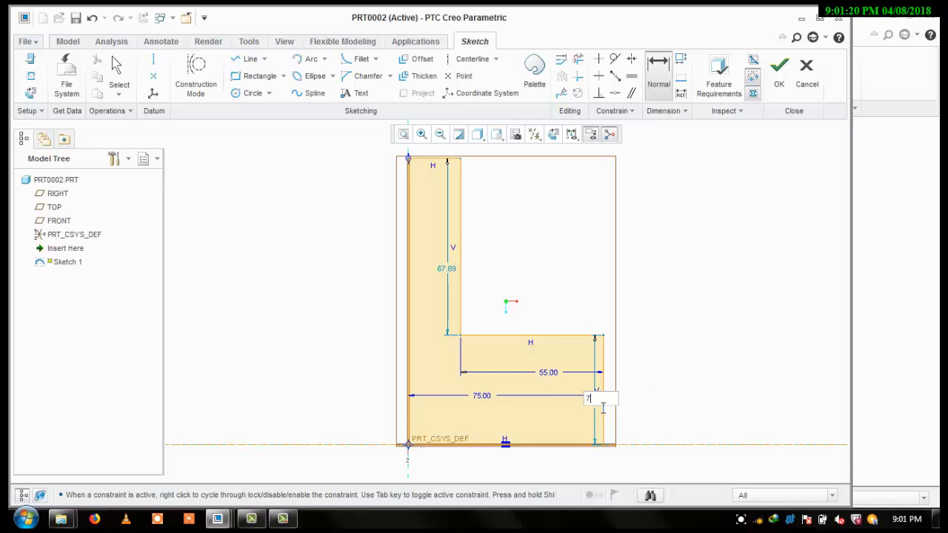
pyautogui.write('.5')
pyautogui.press('Return')
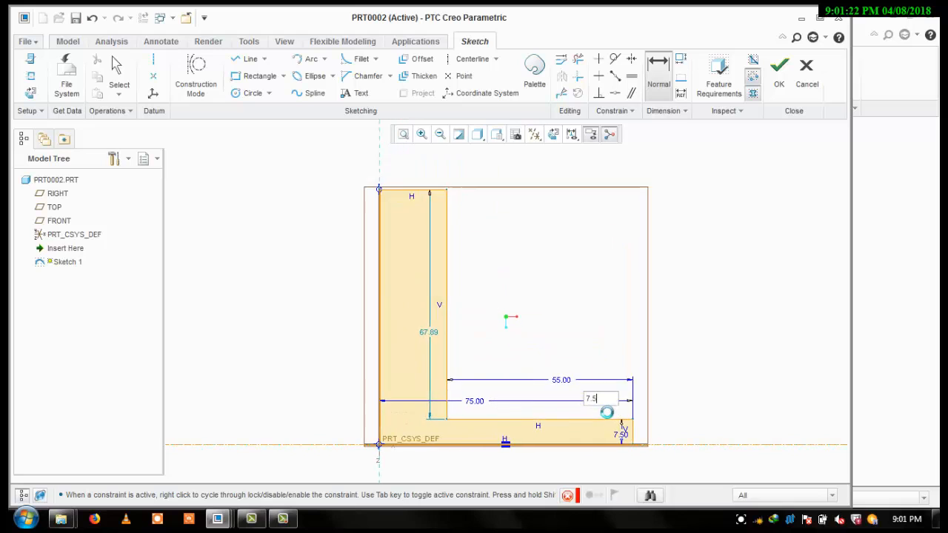
pyautogui.doubleClick(429, 322)
pyautogui.write('3')
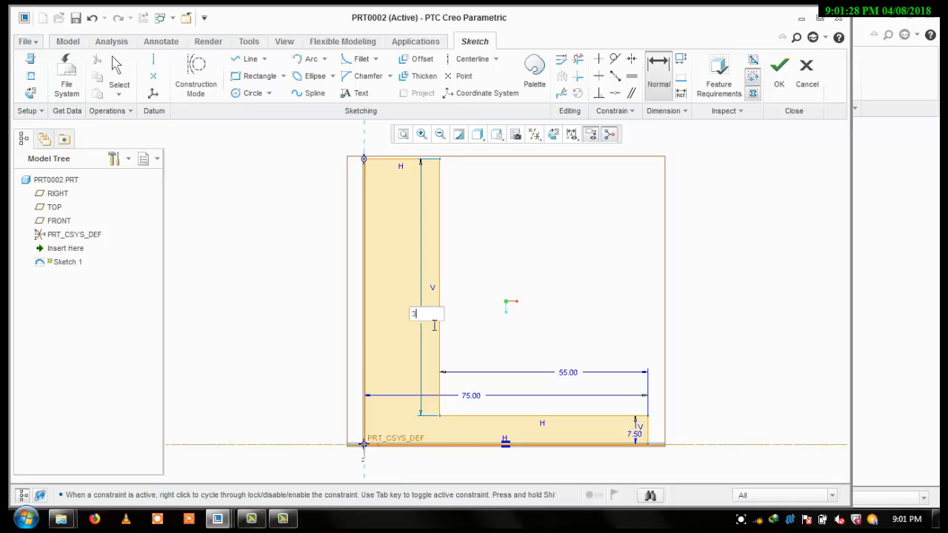
pyautogui.write('0')
pyautogui.press('Return')
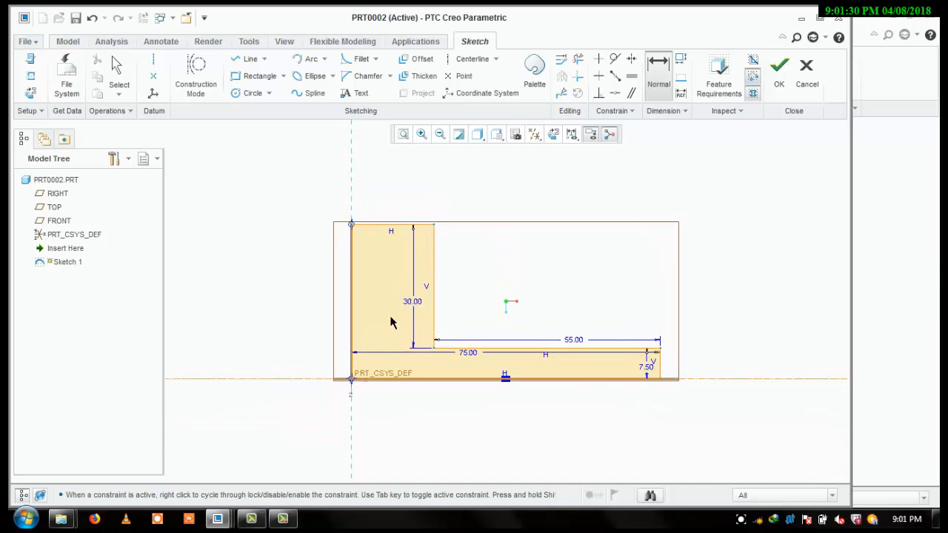
pyautogui.click(779, 68)
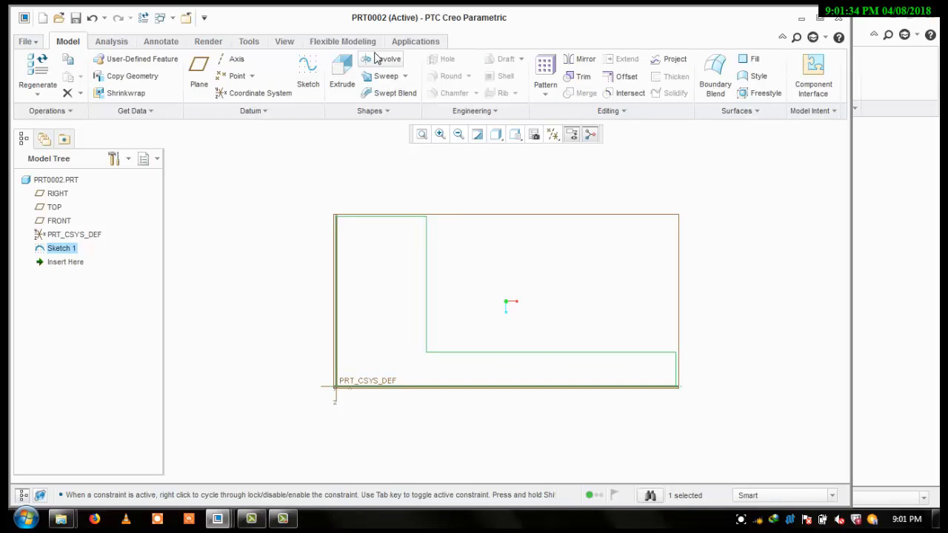
# Revolve the L-shaped profile 360° about its centreline into a solid headed pin.
pyautogui.click(385, 60)
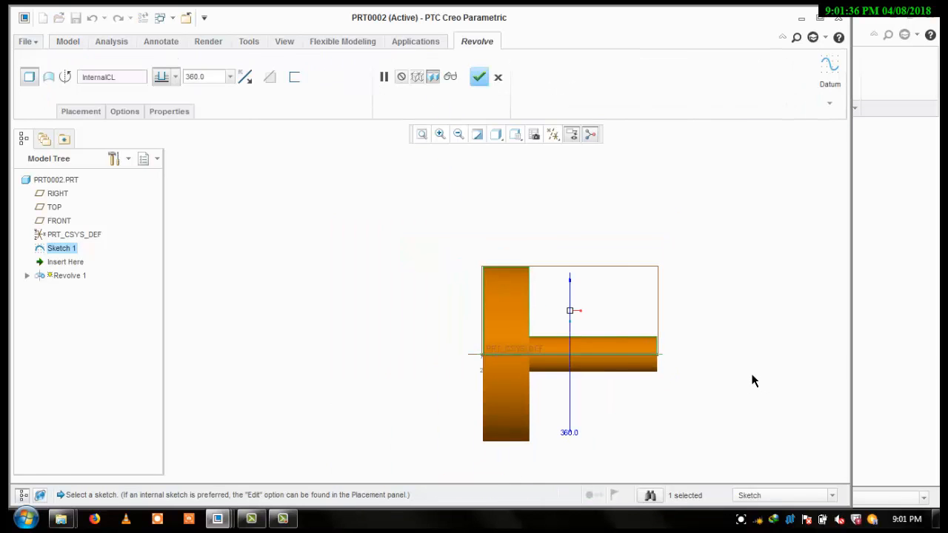
pyautogui.moveTo(753, 381); pyautogui.dragTo(758, 286, button='middle')
pyautogui.click(479, 77)
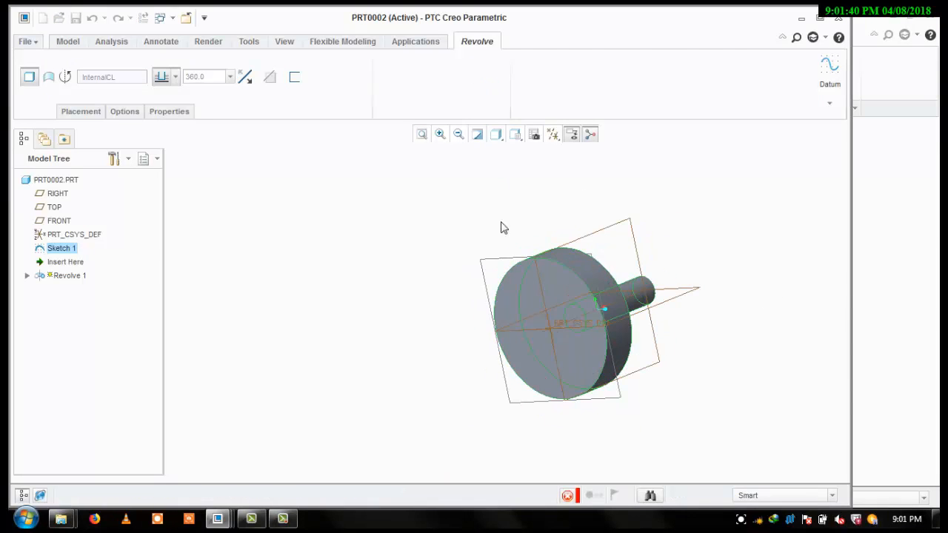
# Start a sketch on the head's flat end face and draw a centre rectangle about 90 wide and 9.7 high, centred on the origin.
pyautogui.click(564, 338)
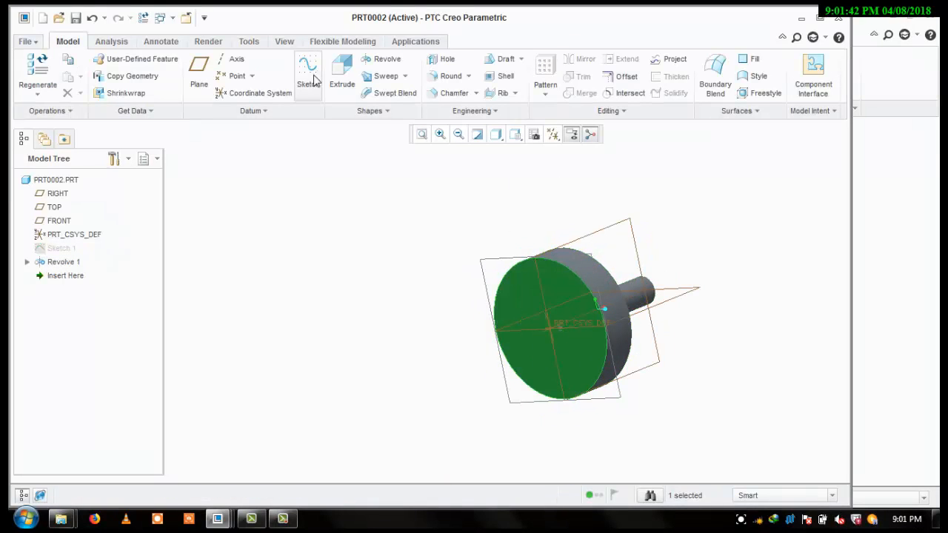
pyautogui.click(543, 171)
pyautogui.click(554, 135)
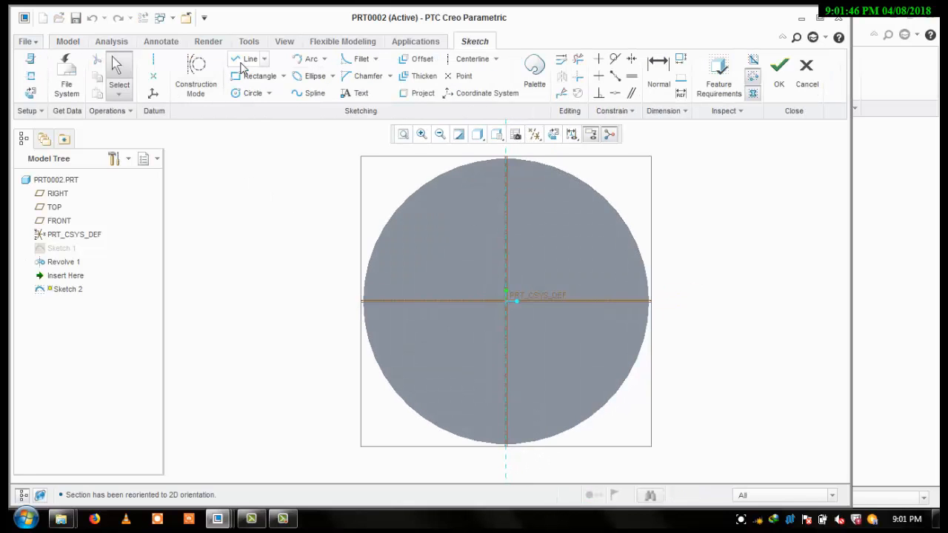
pyautogui.click(293, 77)
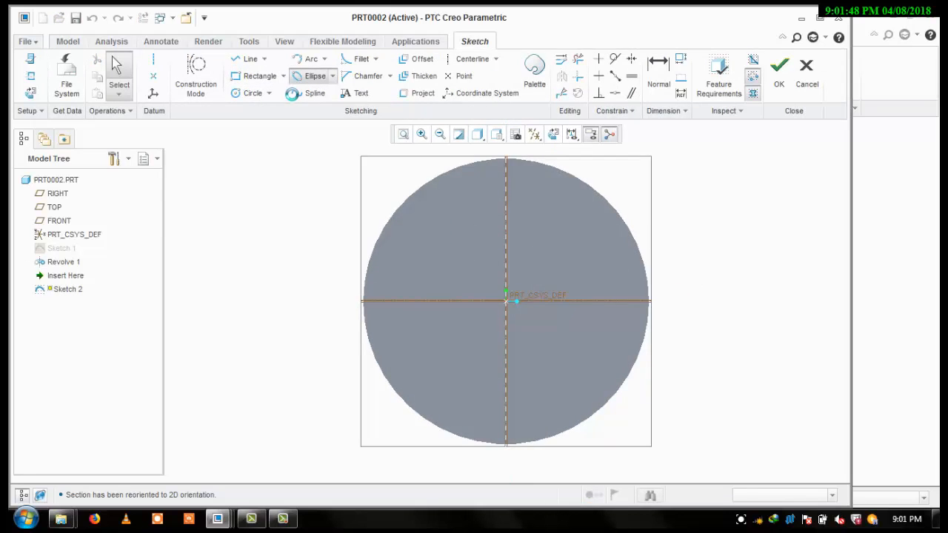
pyautogui.click(283, 77)
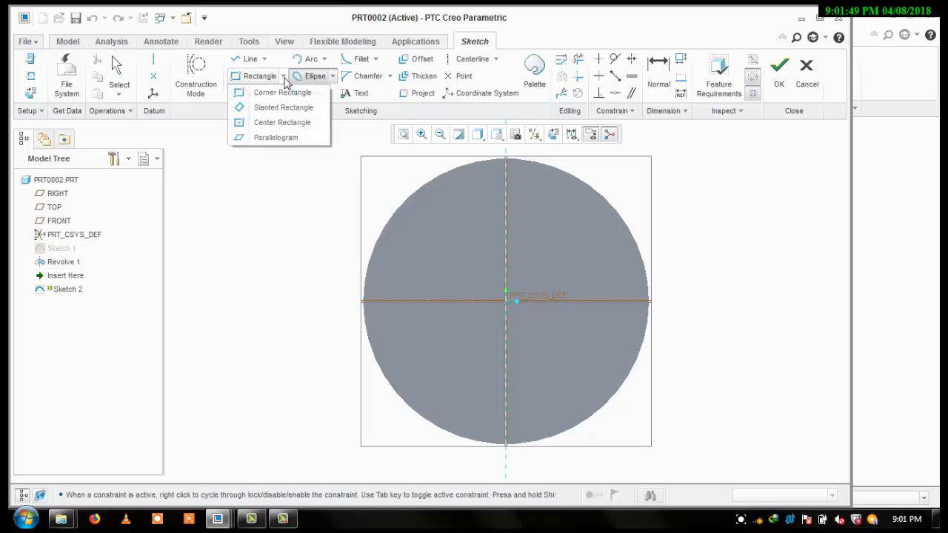
pyautogui.click(282, 122)
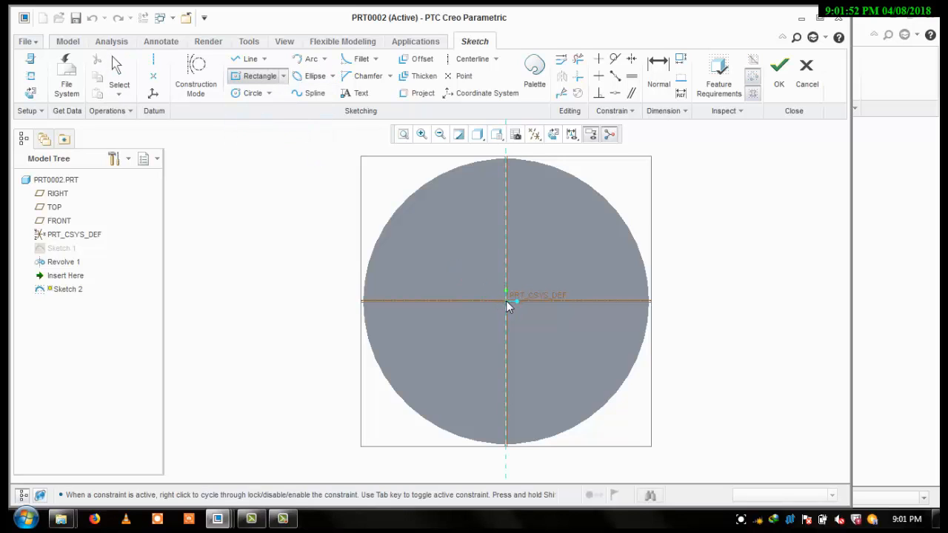
pyautogui.click(505, 301)
pyautogui.click(677, 290)
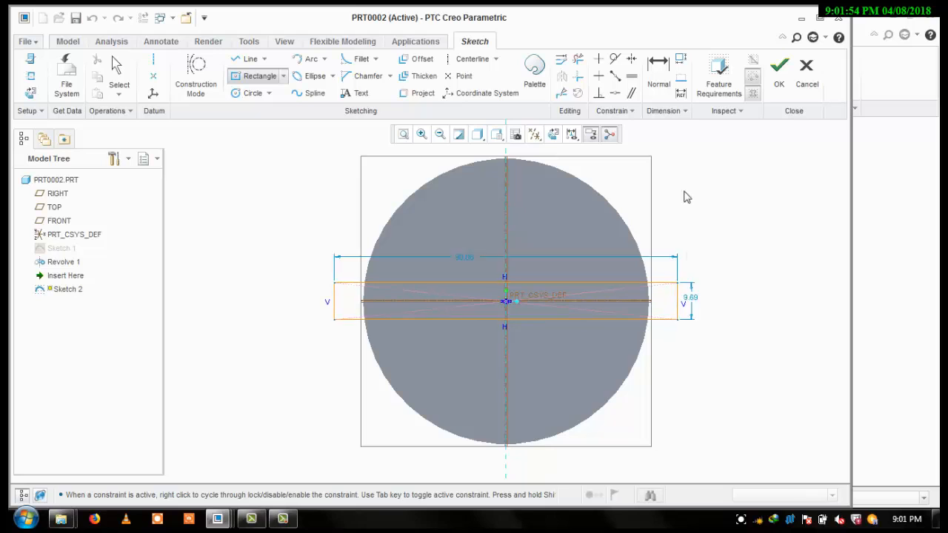
# Set the rectangle's height to 15 and finish the sketch.
pyautogui.click(665, 92)
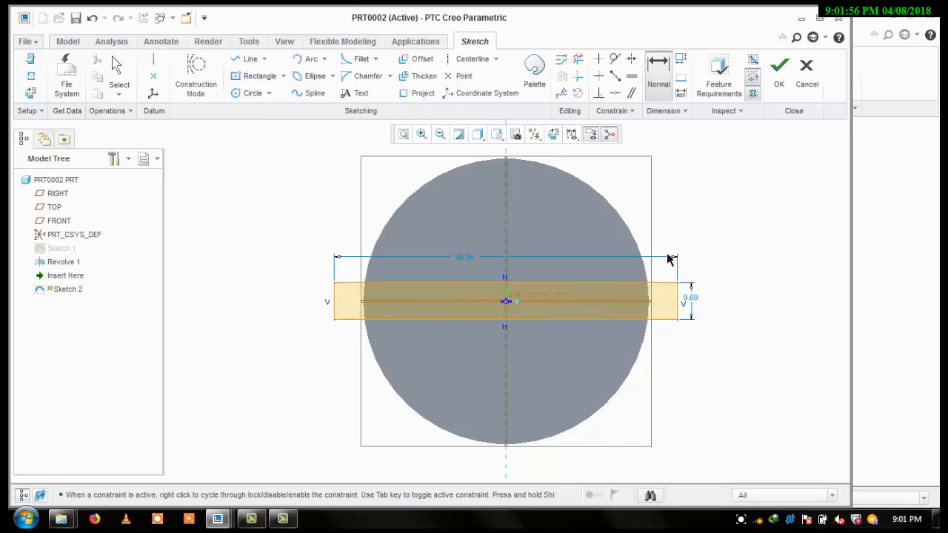
pyautogui.doubleClick(691, 299)
pyautogui.write('15')
pyautogui.press('Return')
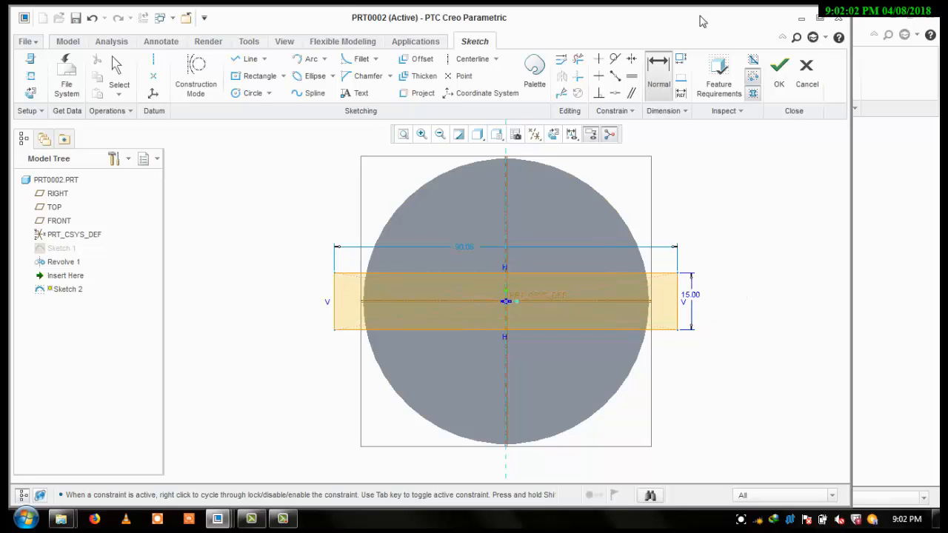
pyautogui.click(779, 68)
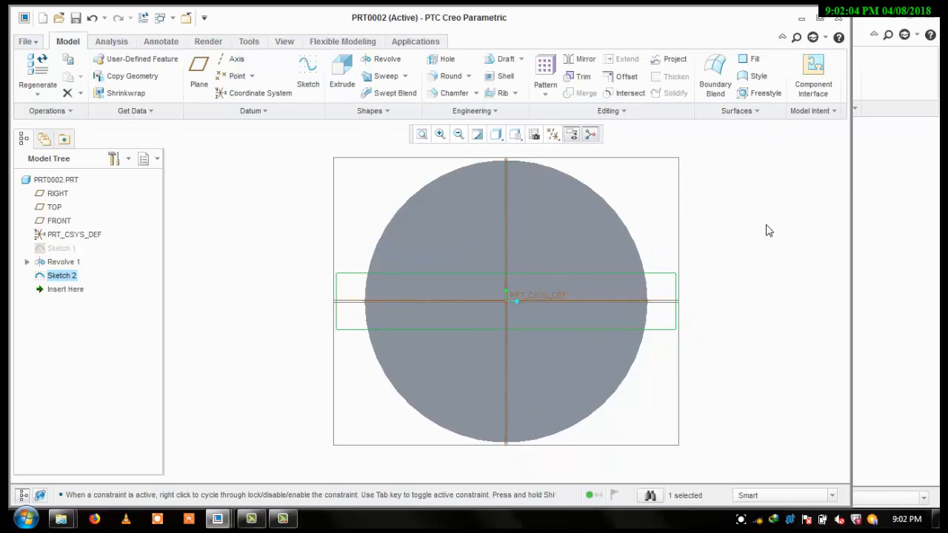
# Extrude the rectangle into the head as a material-removing cut 5 deep, forming a slot across its face.
pyautogui.moveTo(770, 231); pyautogui.dragTo(709, 229, button='middle')
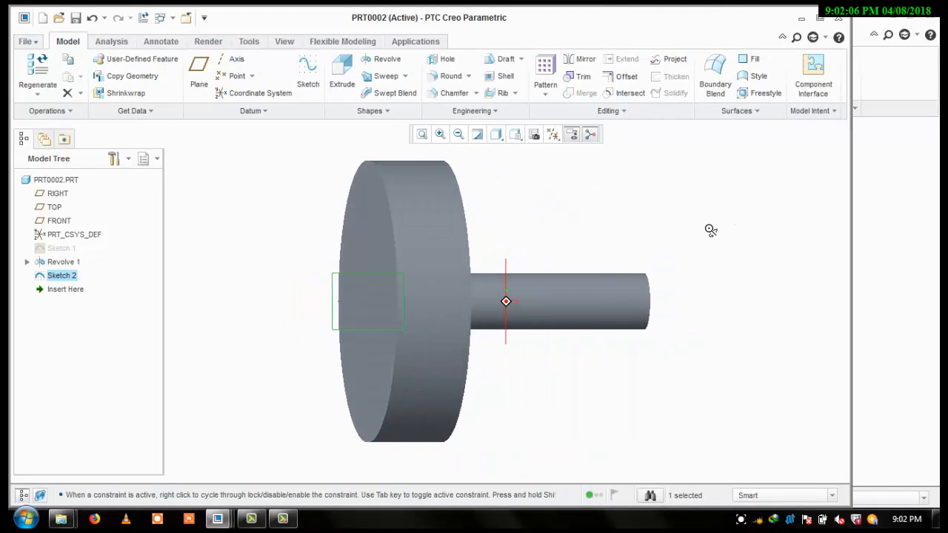
pyautogui.click(342, 70)
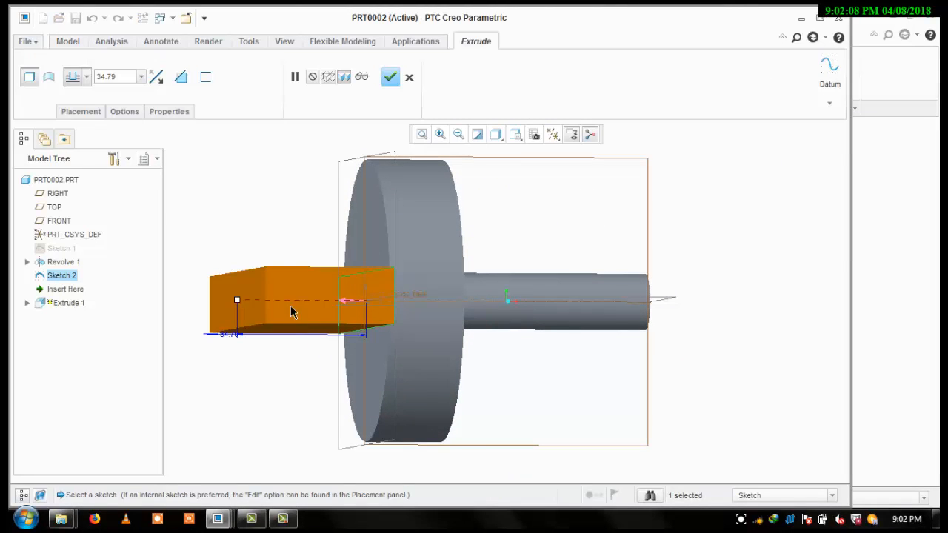
pyautogui.click(361, 307)
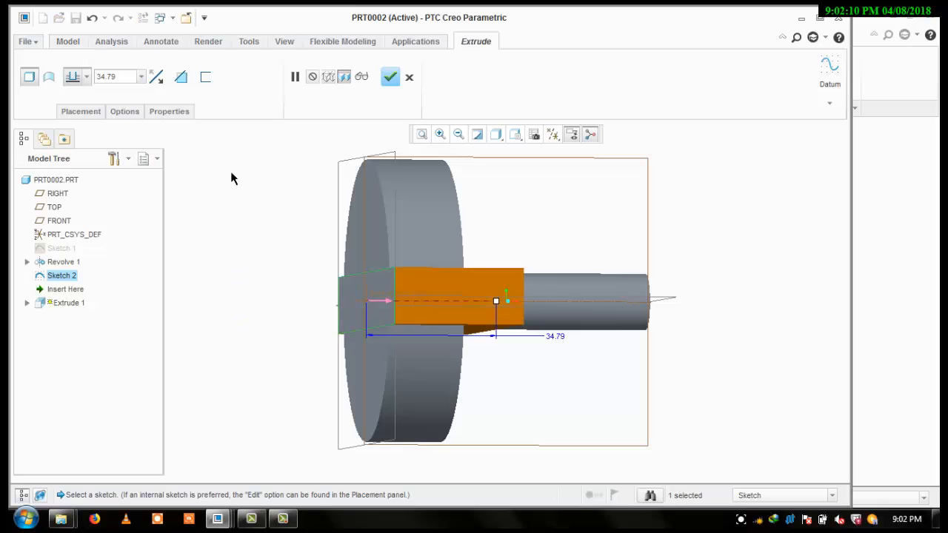
pyautogui.click(181, 77)
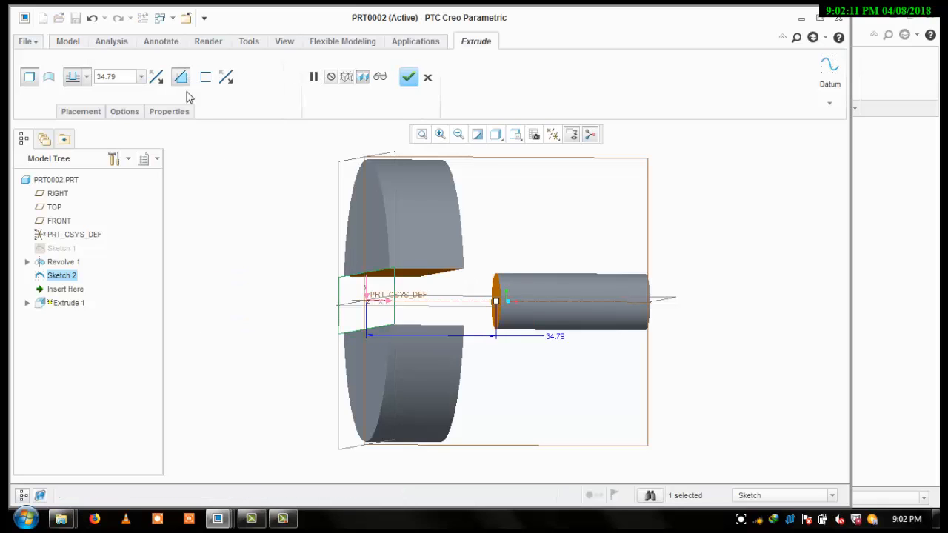
pyautogui.doubleClick(127, 81)
pyautogui.write('5')
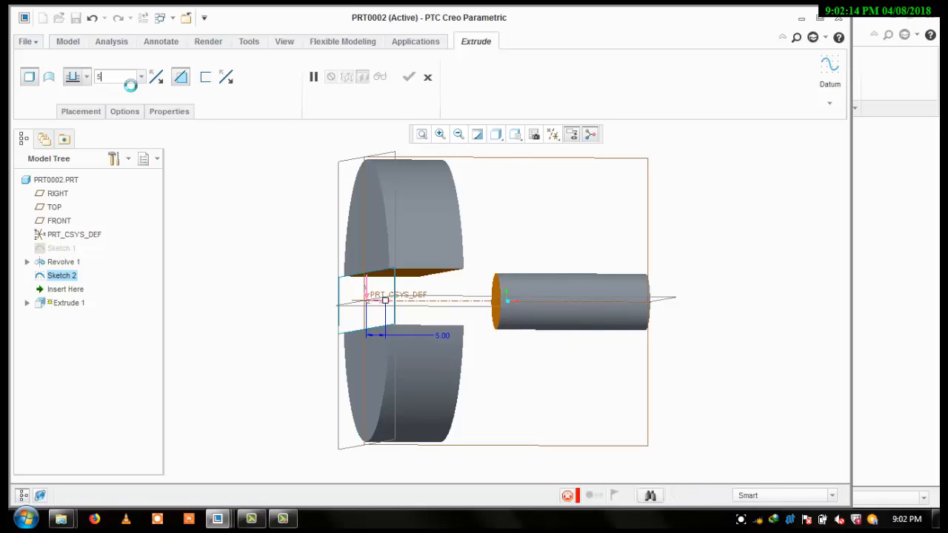
pyautogui.press('Return')
pyautogui.click(408, 78)
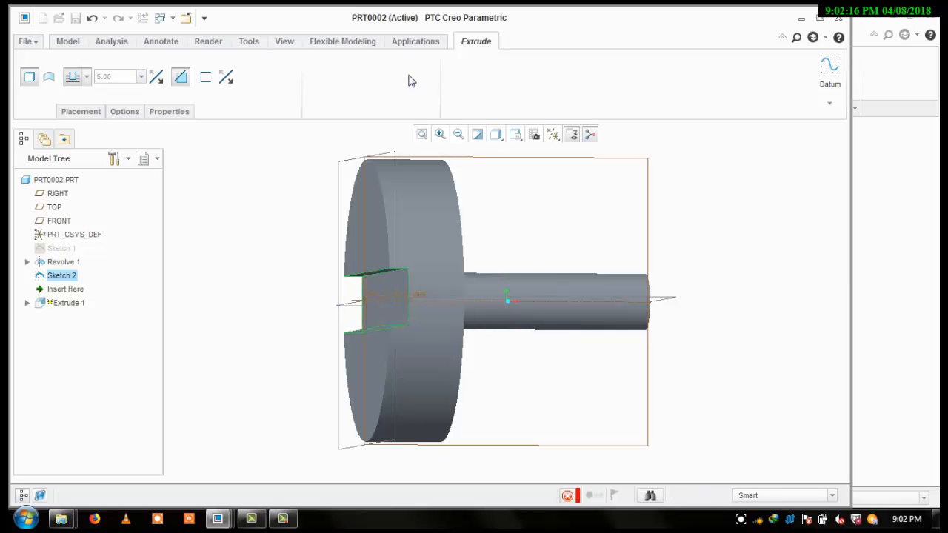
pyautogui.click(26, 41)
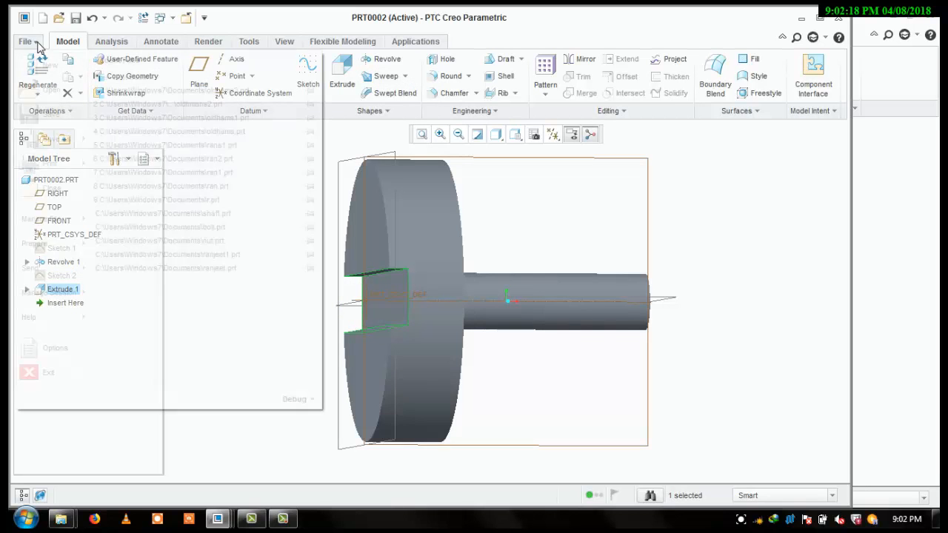
pyautogui.moveTo(57, 141)
pyautogui.click(148, 80)
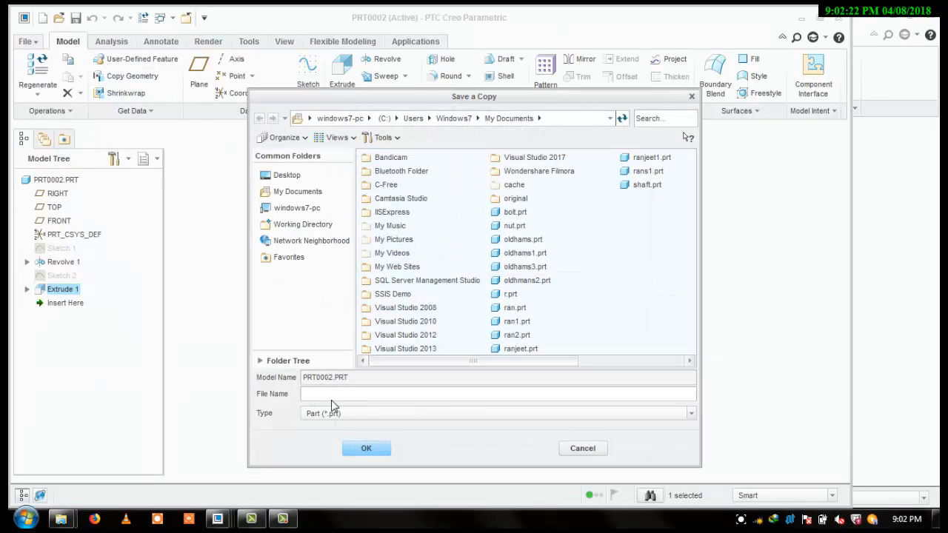
pyautogui.click(692, 96)
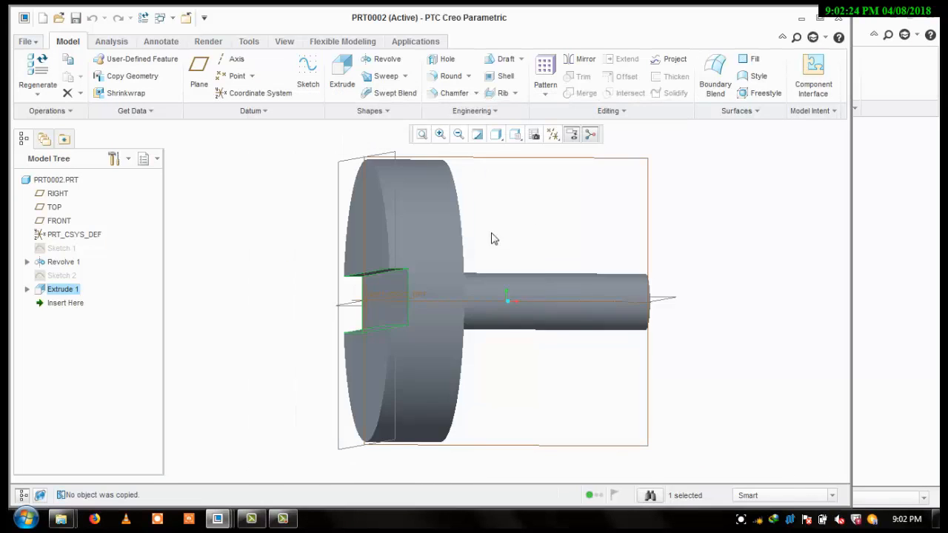
# Create a new empty part with the default name.
pyautogui.click(28, 41)
pyautogui.click(37, 65)
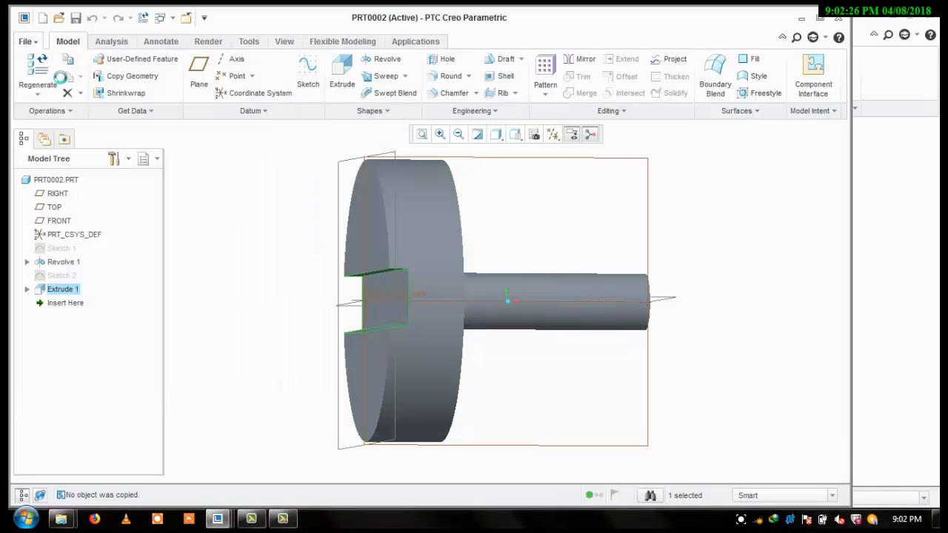
pyautogui.click(543, 411)
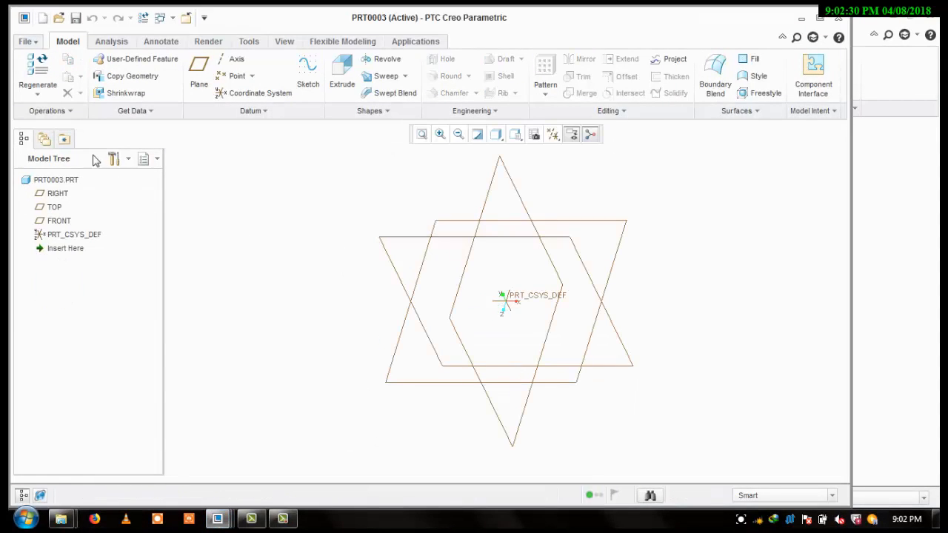
# Start a sketch on the TOP plane and draw a corner rectangle from the origin, about 74 wide and 116 high.
pyautogui.click(54, 207)
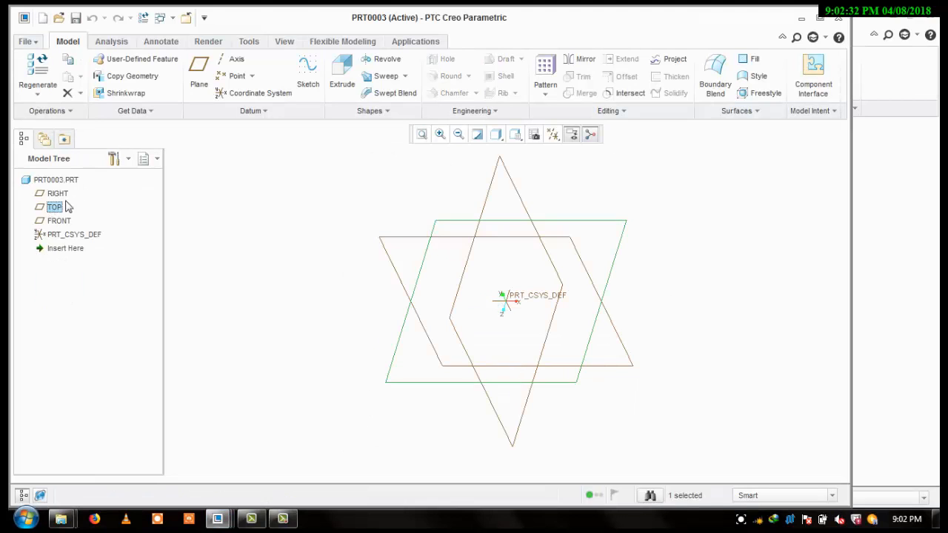
pyautogui.click(309, 74)
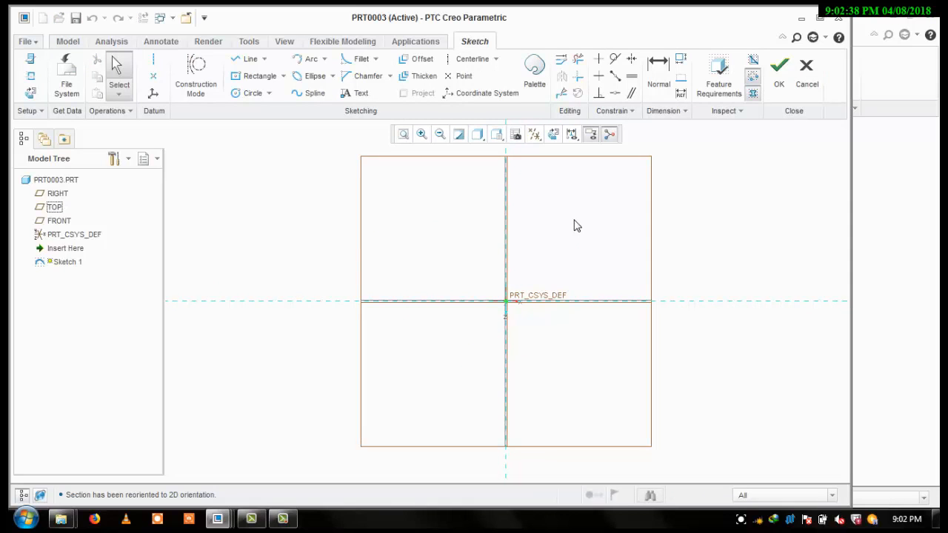
pyautogui.click(283, 77)
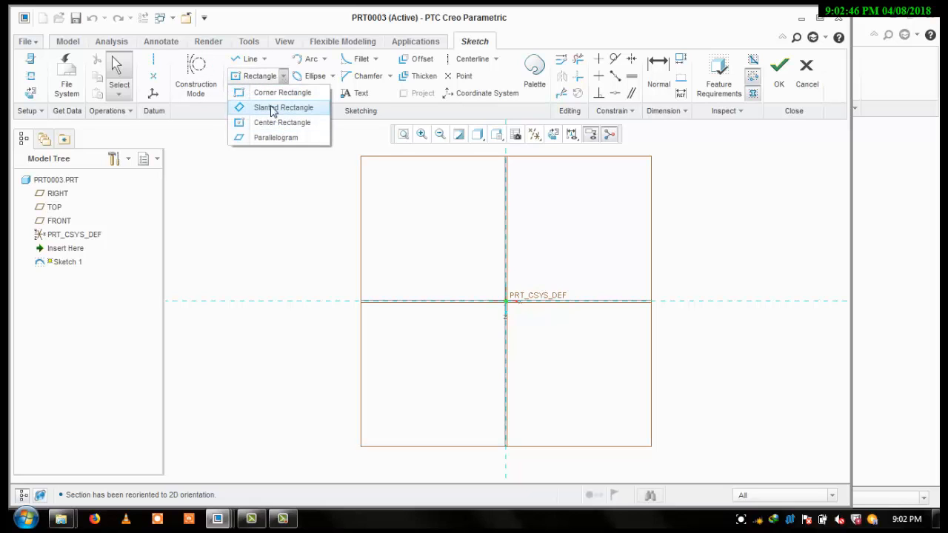
pyautogui.click(281, 105)
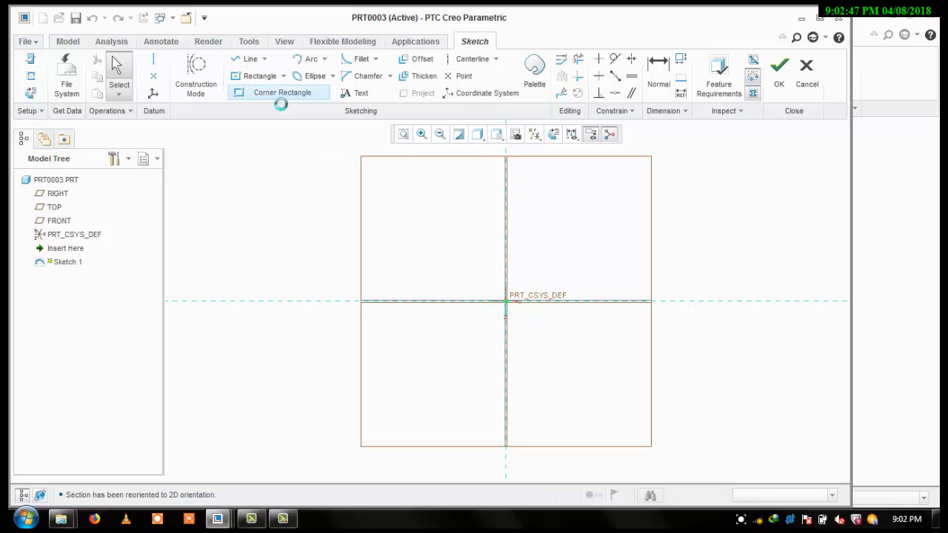
pyautogui.click(507, 302)
pyautogui.click(549, 236)
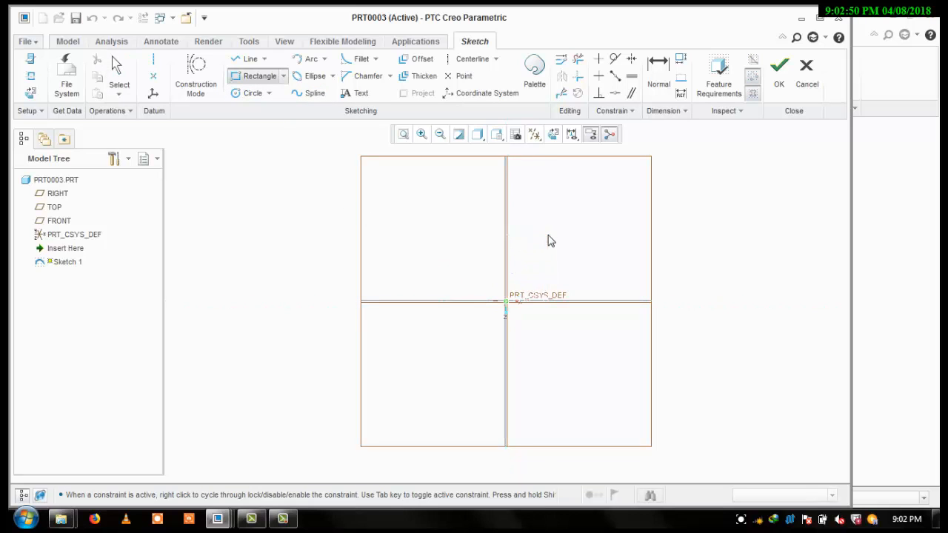
# Set the rectangle's height to 37.5 and its width to 20.
pyautogui.click(658, 73)
pyautogui.doubleClick(553, 280)
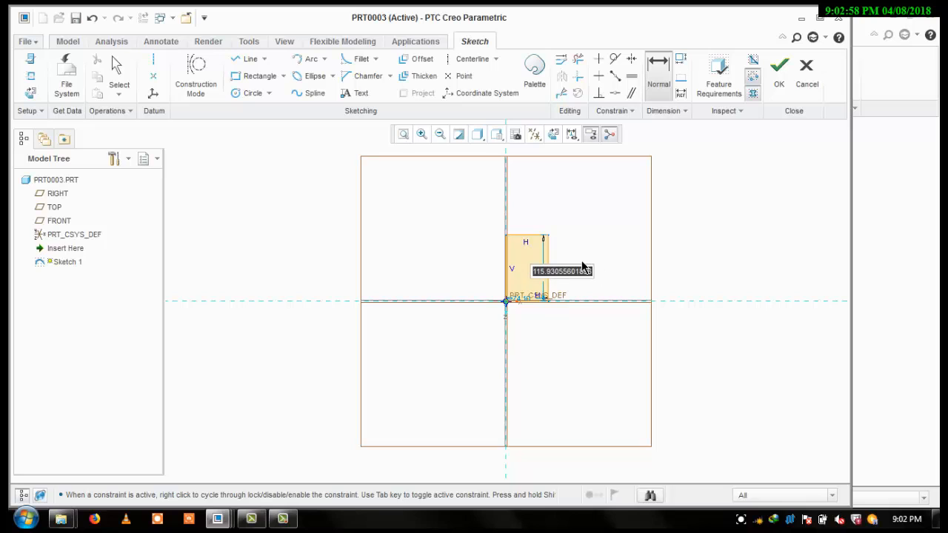
pyautogui.write('3')
pyautogui.write('7')
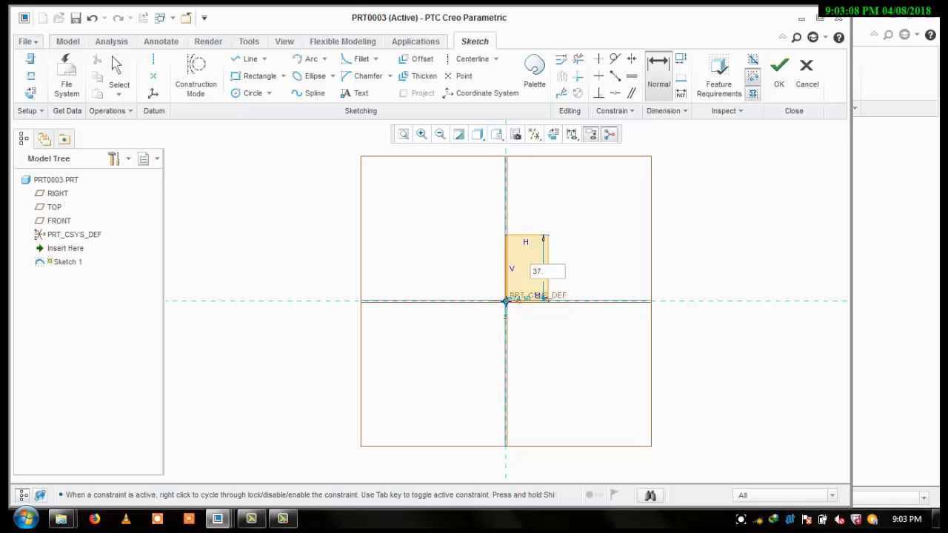
pyautogui.write('.5')
pyautogui.press('Return')
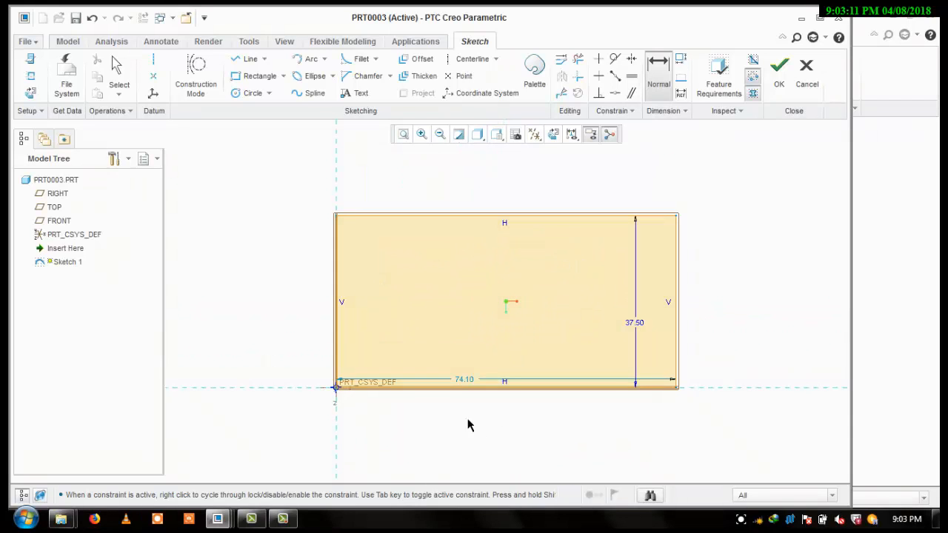
pyautogui.doubleClick(475, 380)
pyautogui.write('20')
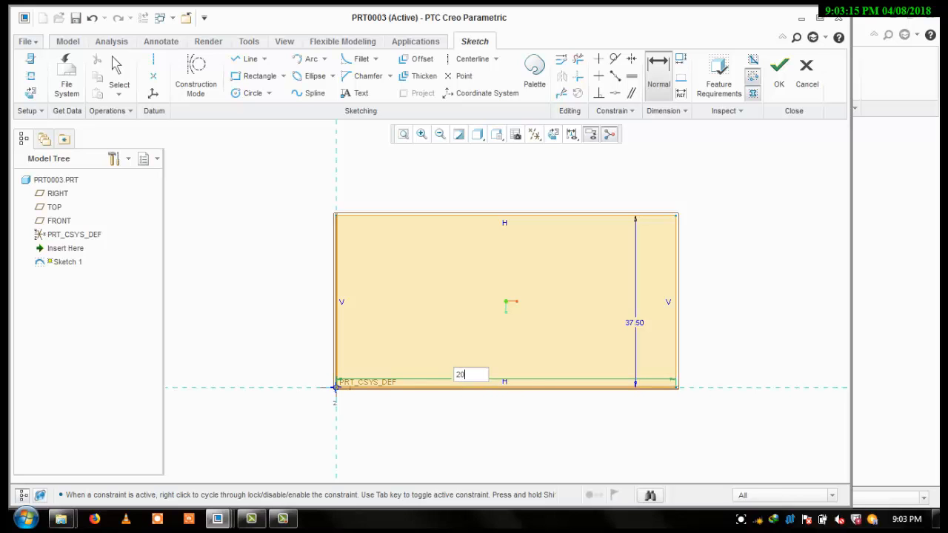
pyautogui.press('Return')
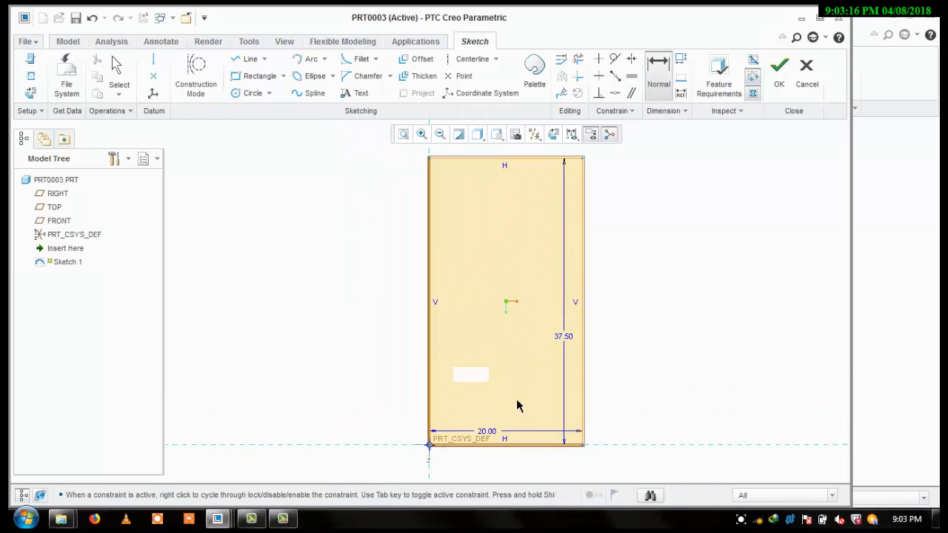
# Add a horizontal datum centreline through the origin along the rectangle's lower edge and finish the sketch.
pyautogui.scroll(3, 549, 363)
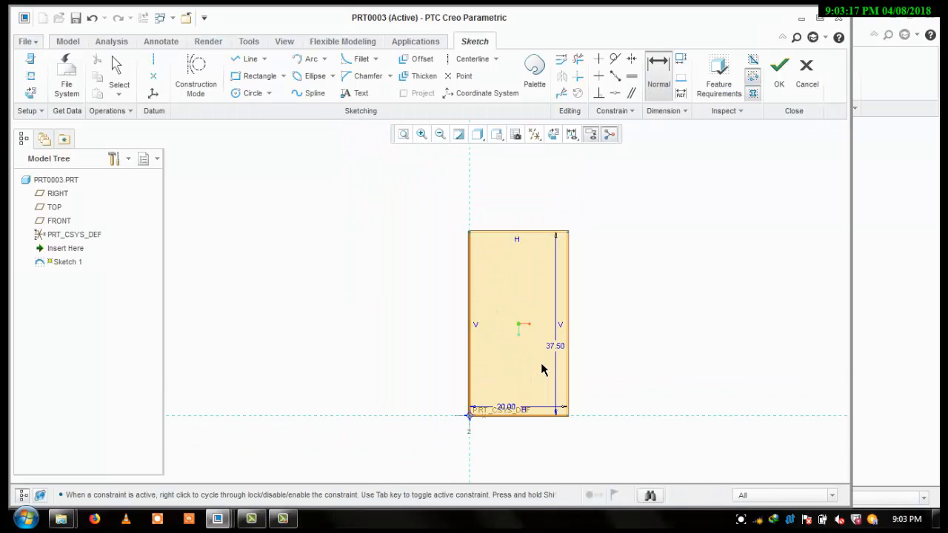
pyautogui.click(152, 60)
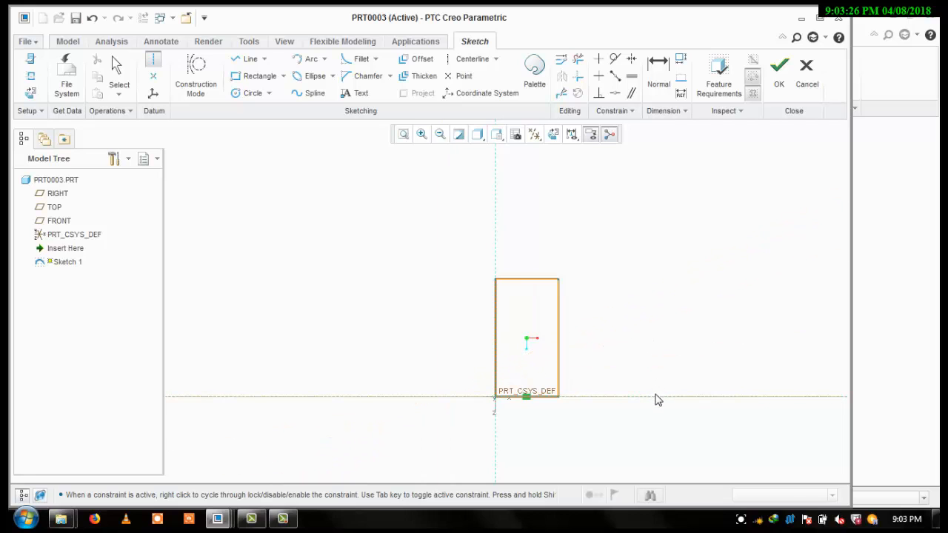
pyautogui.click(780, 70)
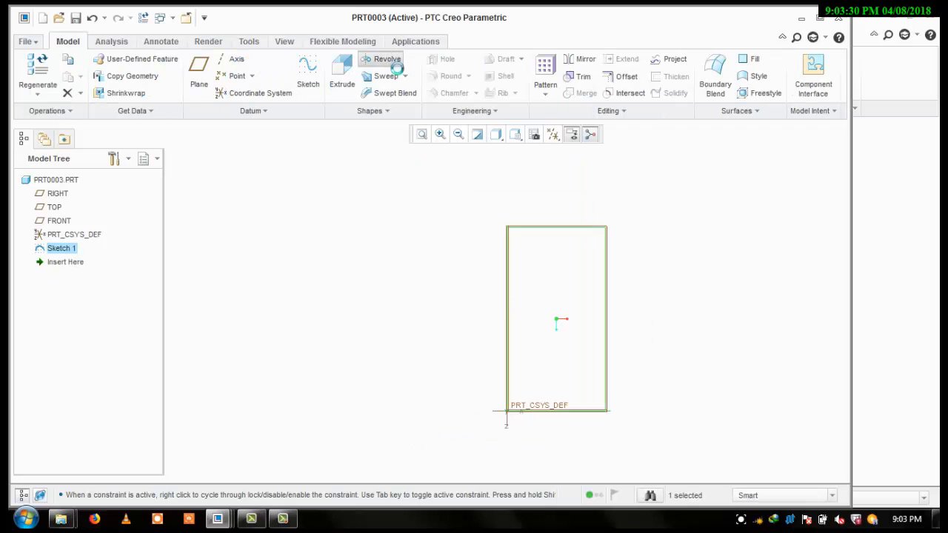
# Revolve the rectangle sketch 360 degrees about its internal centreline to form the solid disc.
pyautogui.click(387, 59)
pyautogui.moveTo(684, 322); pyautogui.dragTo(704, 264, button='middle')
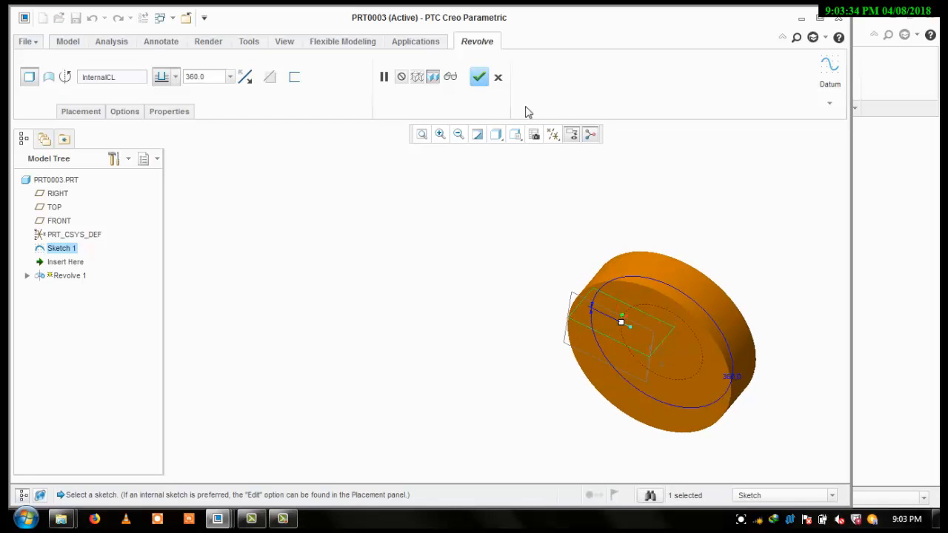
pyautogui.click(479, 78)
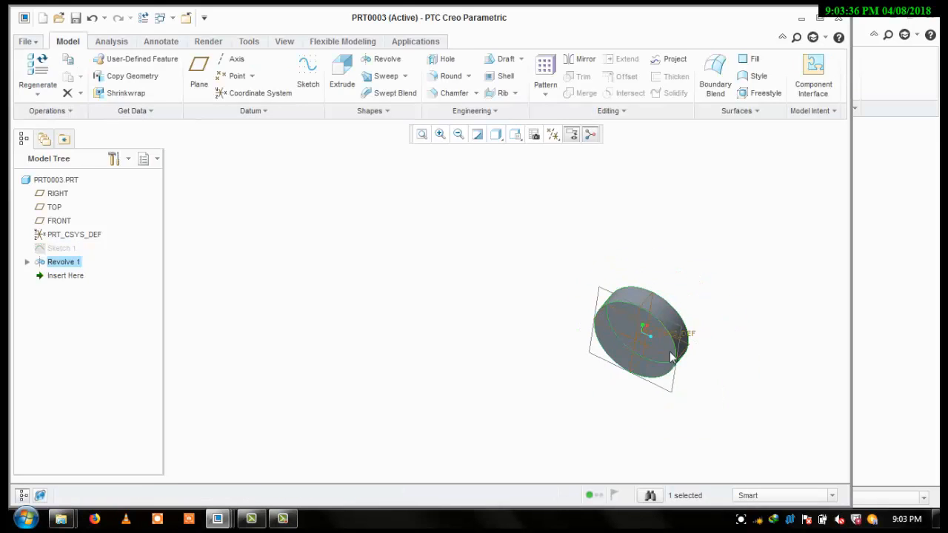
pyautogui.click(508, 275)
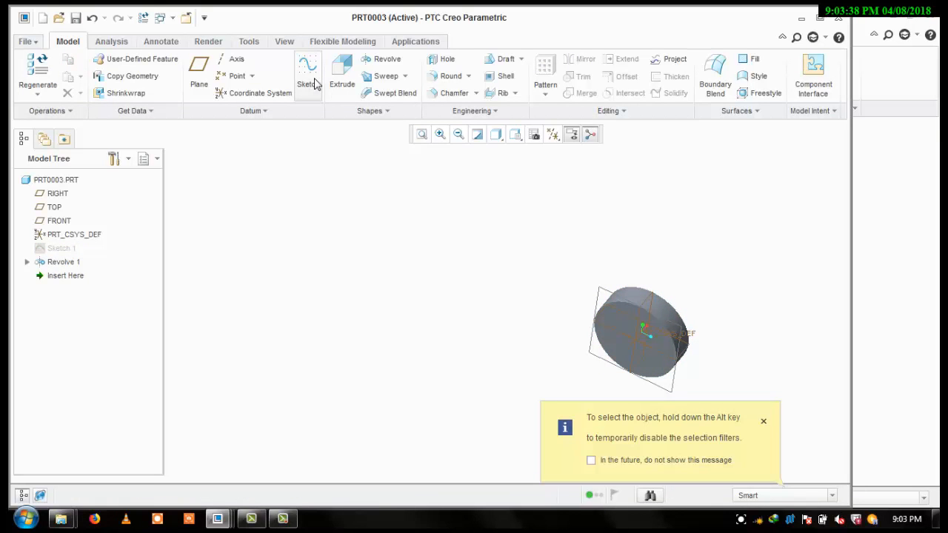
pyautogui.click(592, 460)
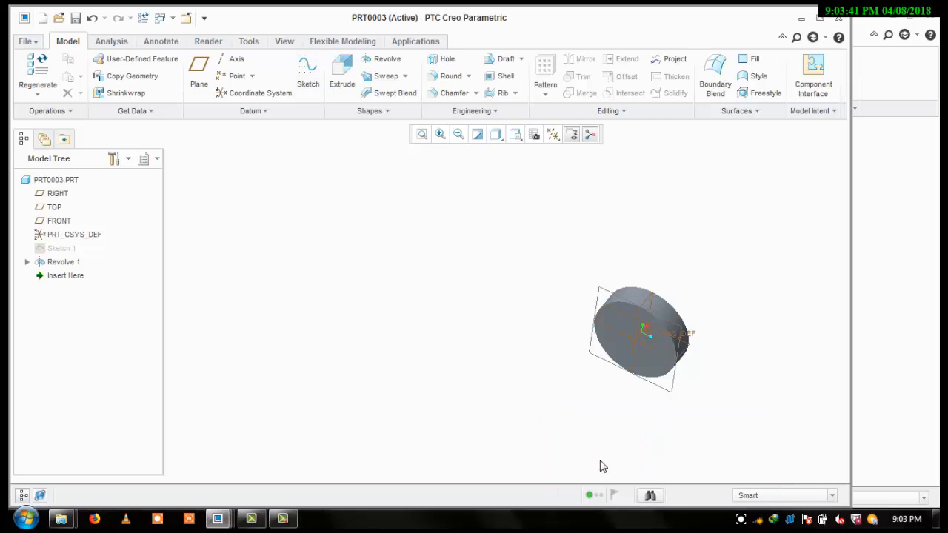
# Start a sketch on the disc's flat front face and draw a center rectangle at the origin, about 84 wide and 11 high.
pyautogui.click(317, 83)
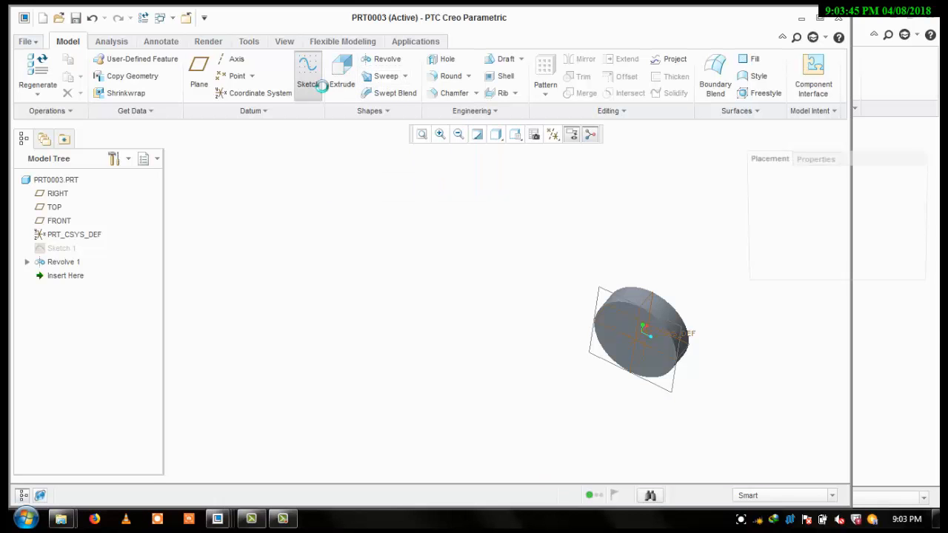
pyautogui.click(629, 331)
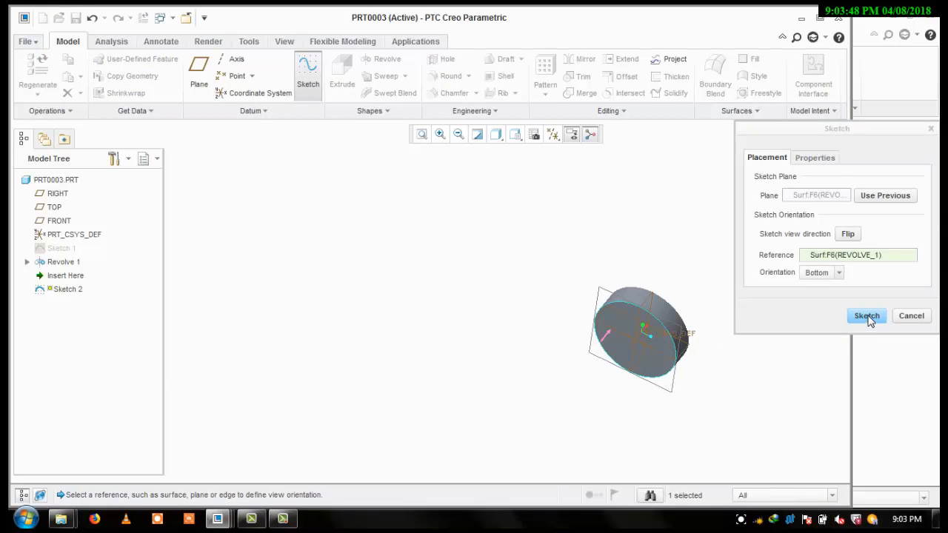
pyautogui.click(867, 316)
pyautogui.click(554, 135)
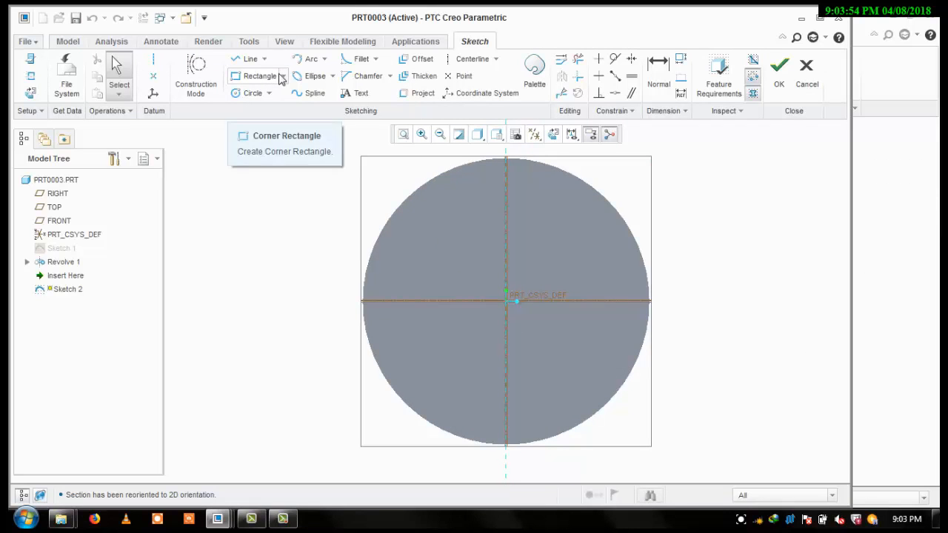
pyautogui.click(282, 76)
pyautogui.click(282, 123)
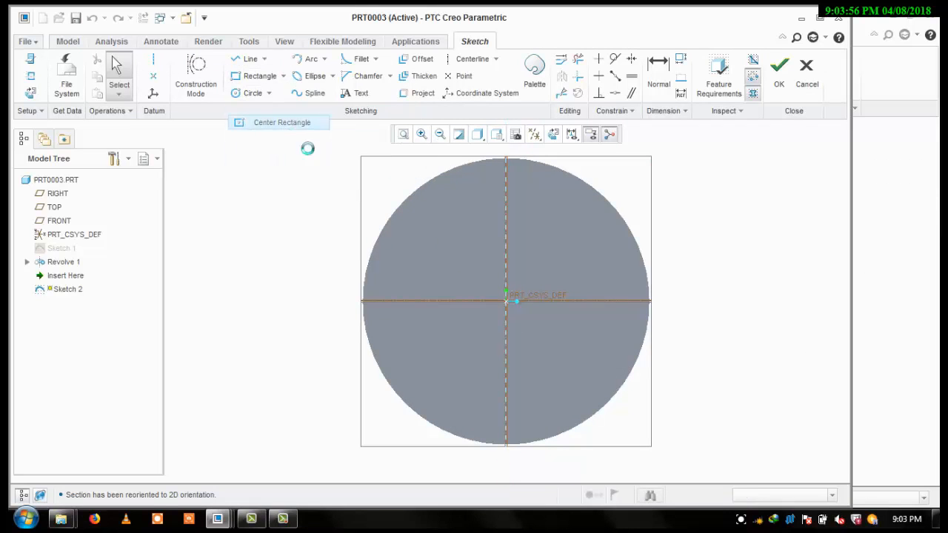
pyautogui.click(506, 301)
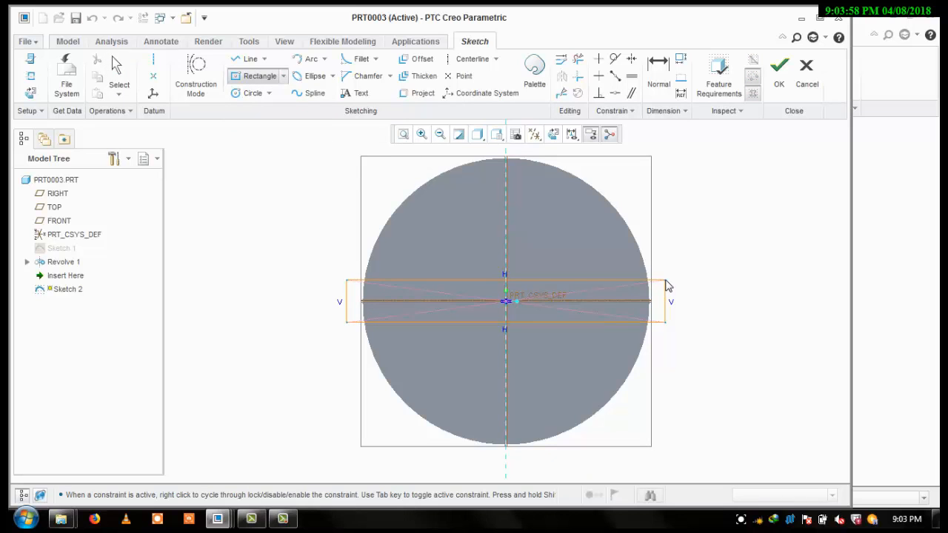
pyautogui.click(667, 280)
# Dimension the rectangle's height and set it to 15.
pyautogui.click(670, 82)
pyautogui.click(667, 305)
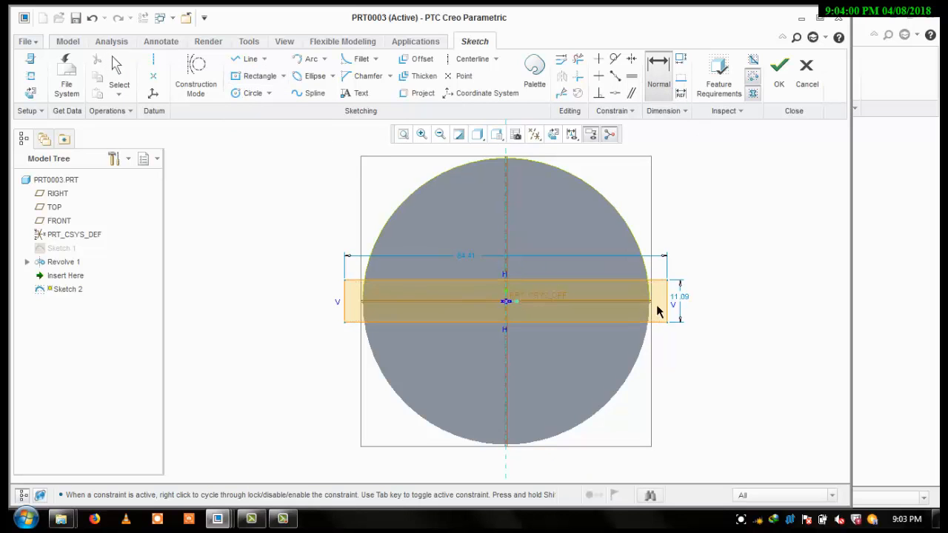
pyautogui.middleClick(697, 306)
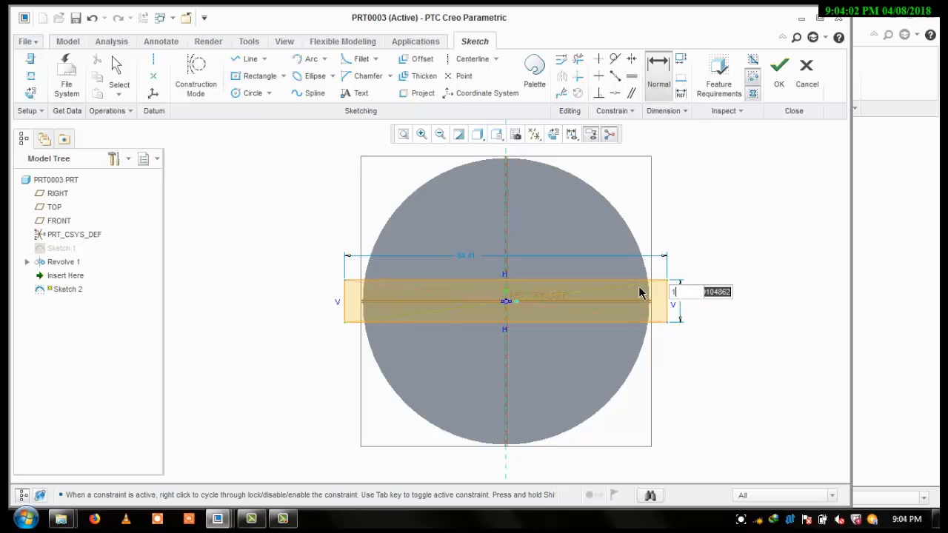
pyautogui.write('15')
pyautogui.press('Return')
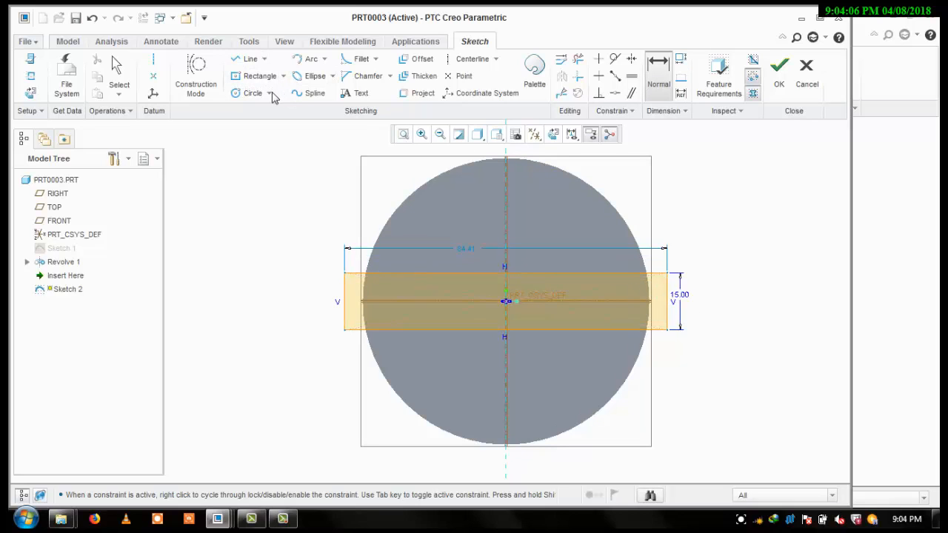
# Draw a circle centred on the origin over the disc's outline and set its diameter to 75.
pyautogui.click(251, 94)
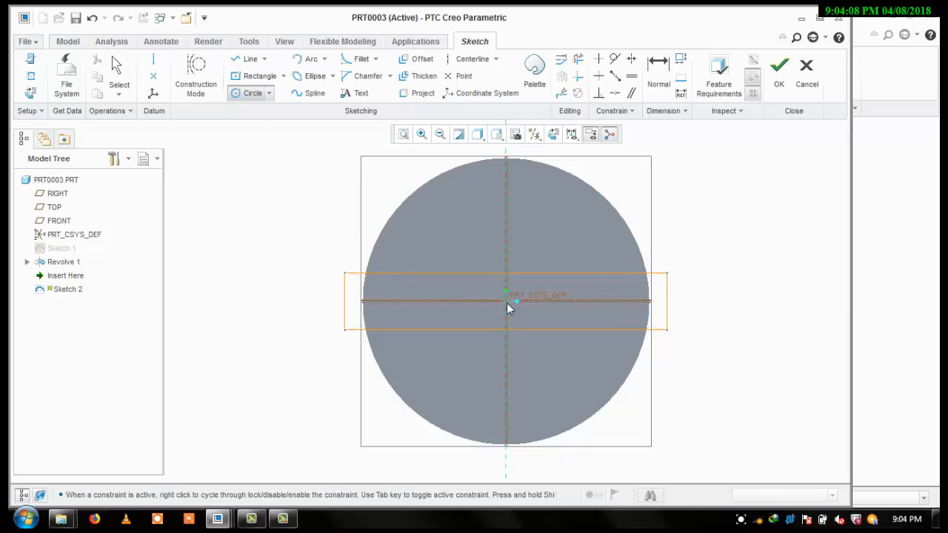
pyautogui.click(593, 187)
pyautogui.click(659, 70)
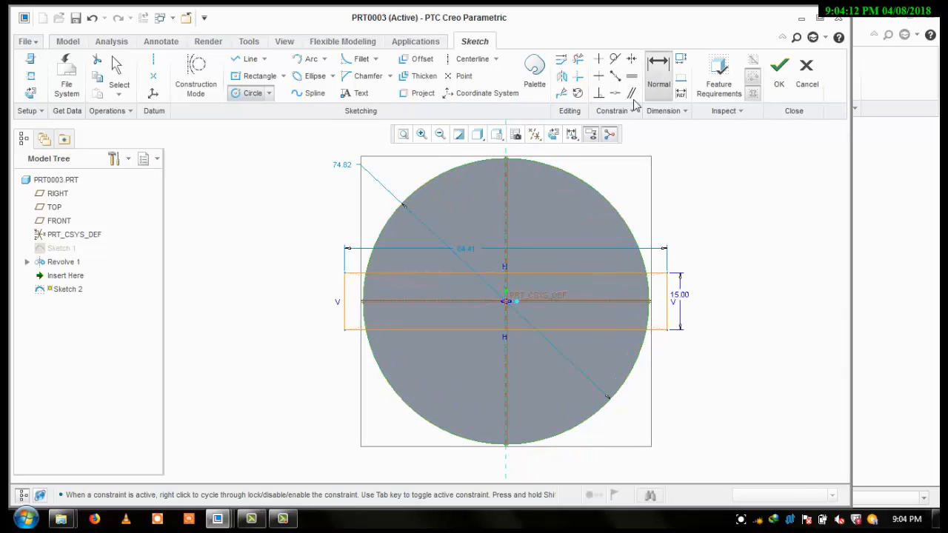
pyautogui.doubleClick(345, 166)
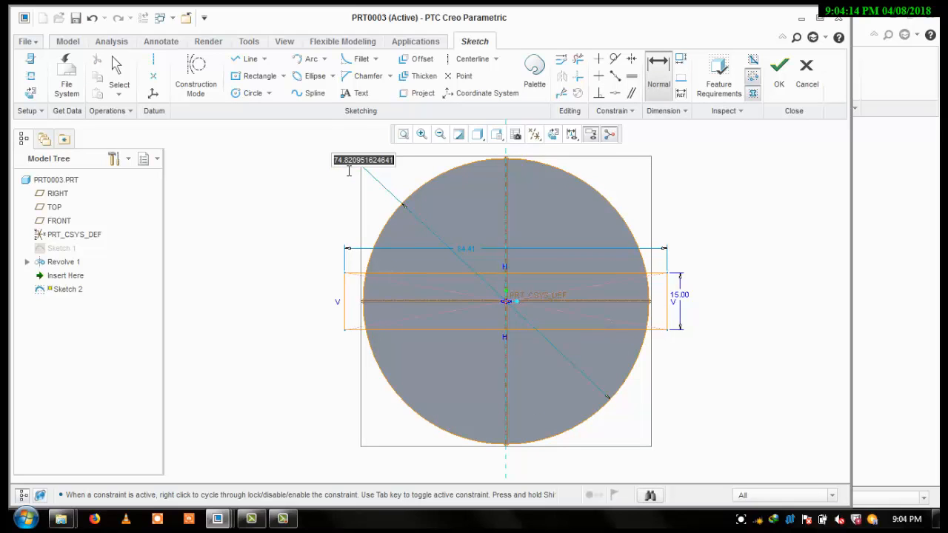
pyautogui.write('75')
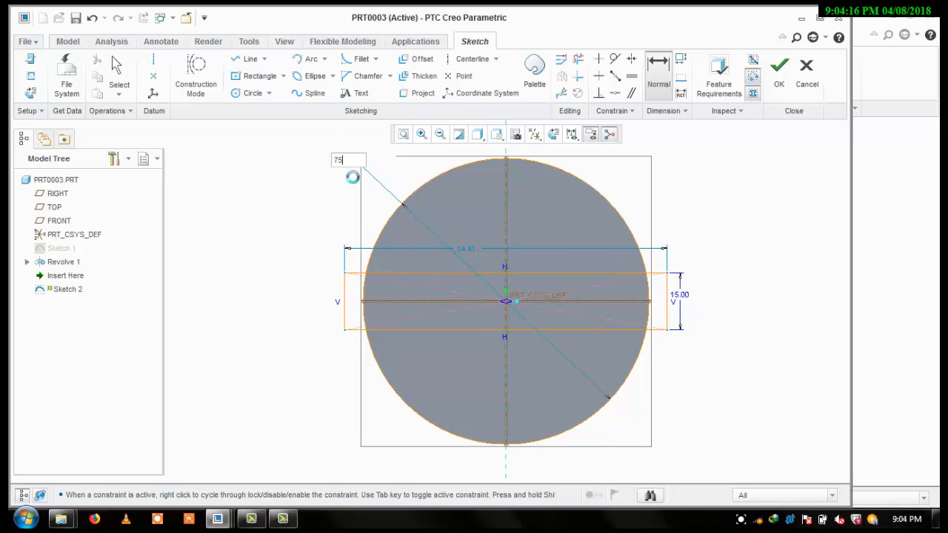
pyautogui.press('Return')
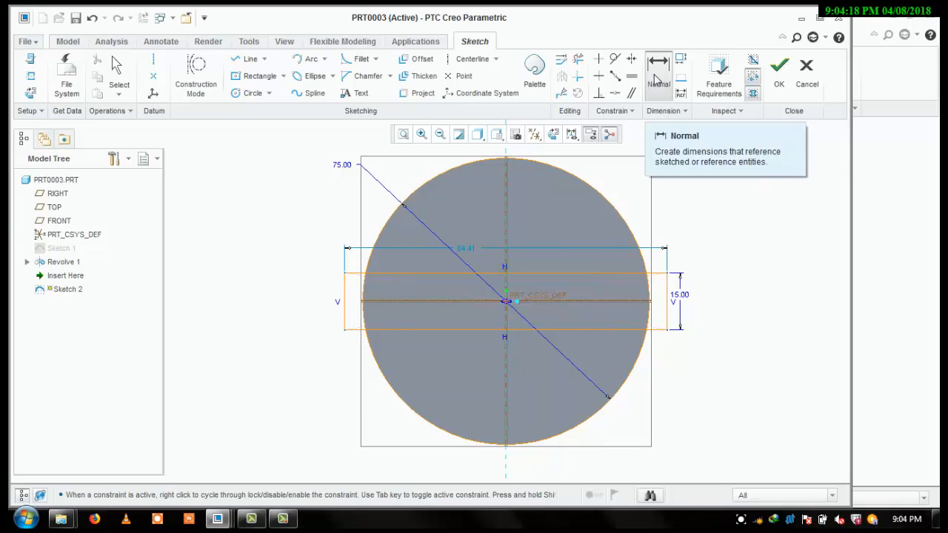
# Trim the circle and rectangle down to the horizontal band with arc ends inside the disc, and finish the sketch.
pyautogui.click(577, 59)
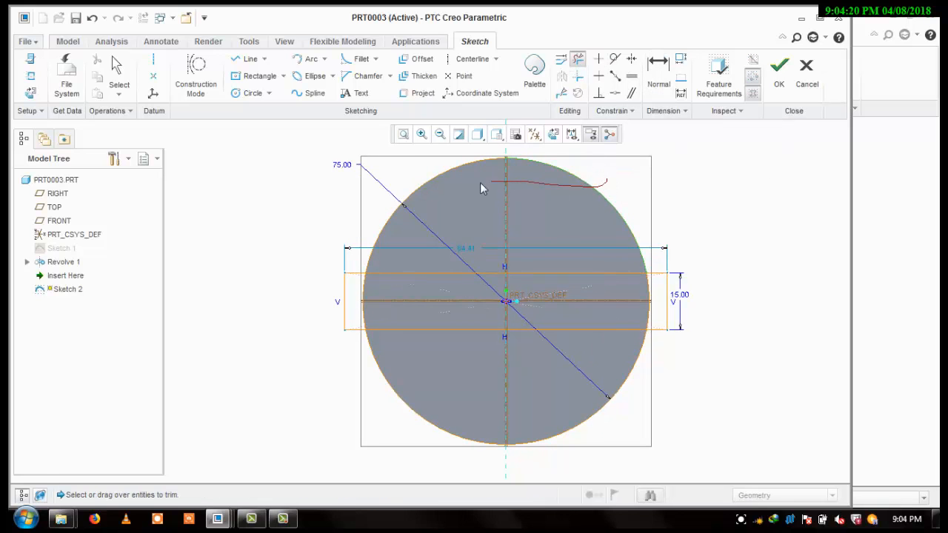
pyautogui.moveTo(393, 236); pyautogui.dragTo(359, 237)
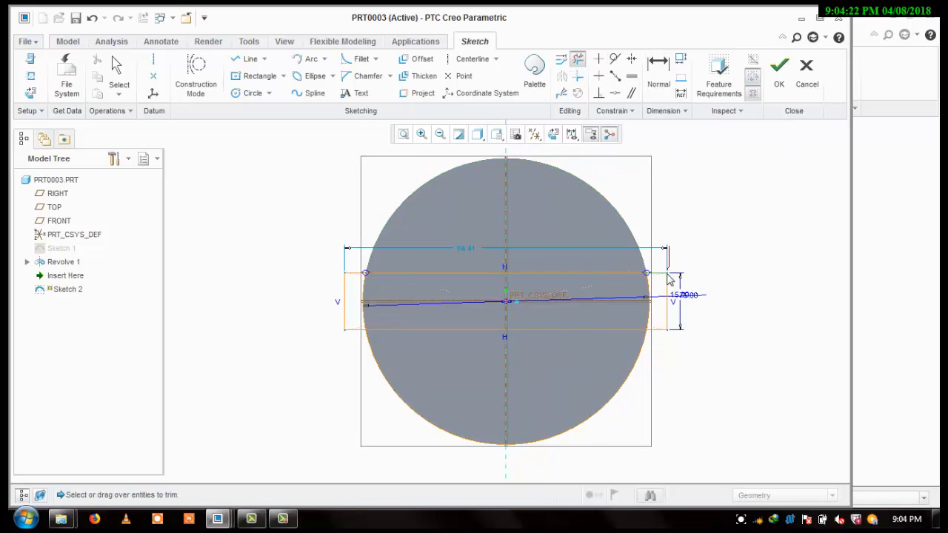
pyautogui.click(667, 296)
pyautogui.moveTo(663, 330); pyautogui.dragTo(614, 365)
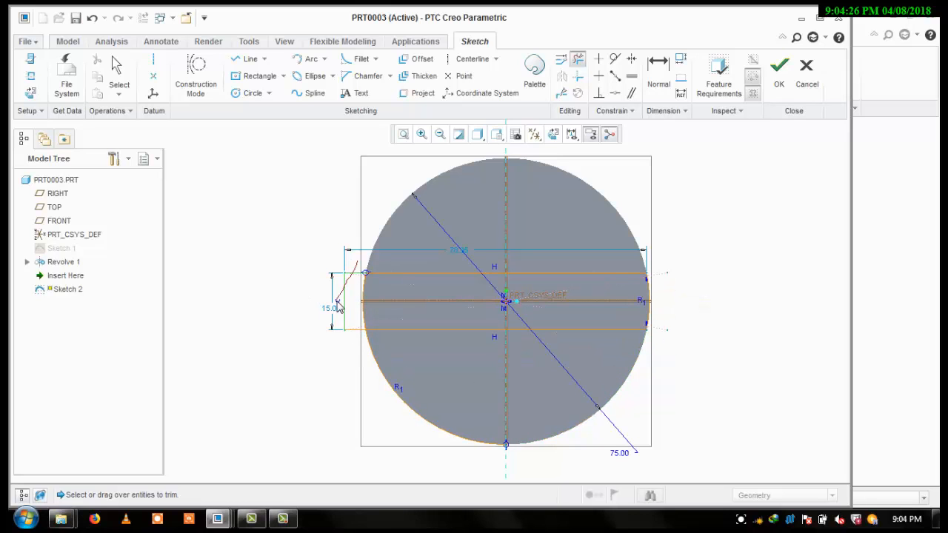
pyautogui.moveTo(340, 307)
pyautogui.mouseDown()
pyautogui.moveTo(352, 312)
pyautogui.moveTo(353, 333)
pyautogui.mouseUp()
pyautogui.moveTo(410, 369); pyautogui.dragTo(386, 406)
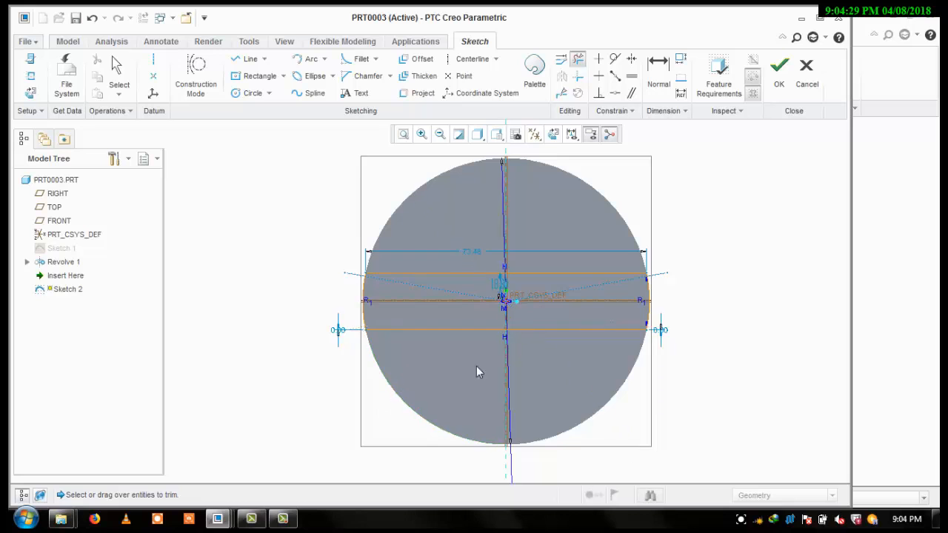
pyautogui.click(778, 66)
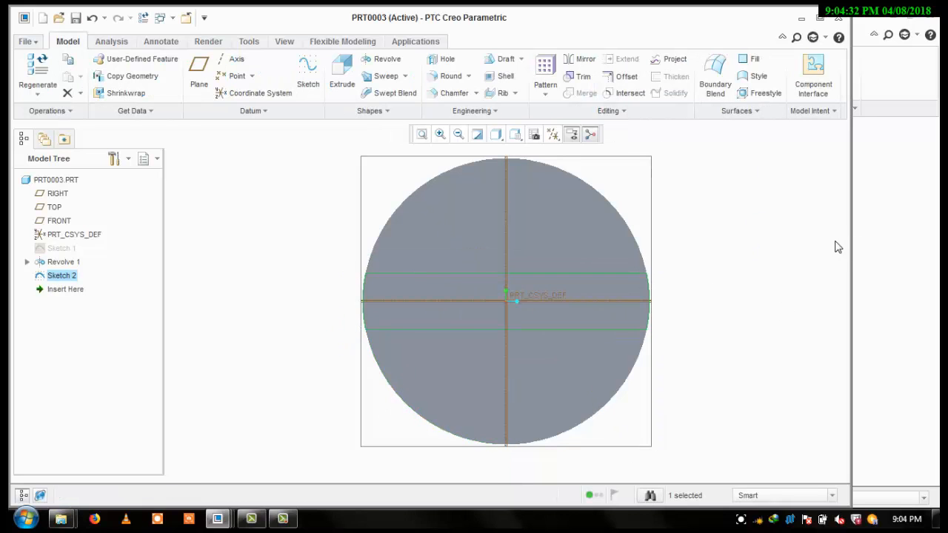
# Extrude the band sketch 5 outward from the disc's face as a raised key.
pyautogui.moveTo(807, 221); pyautogui.dragTo(718, 245, button='middle')
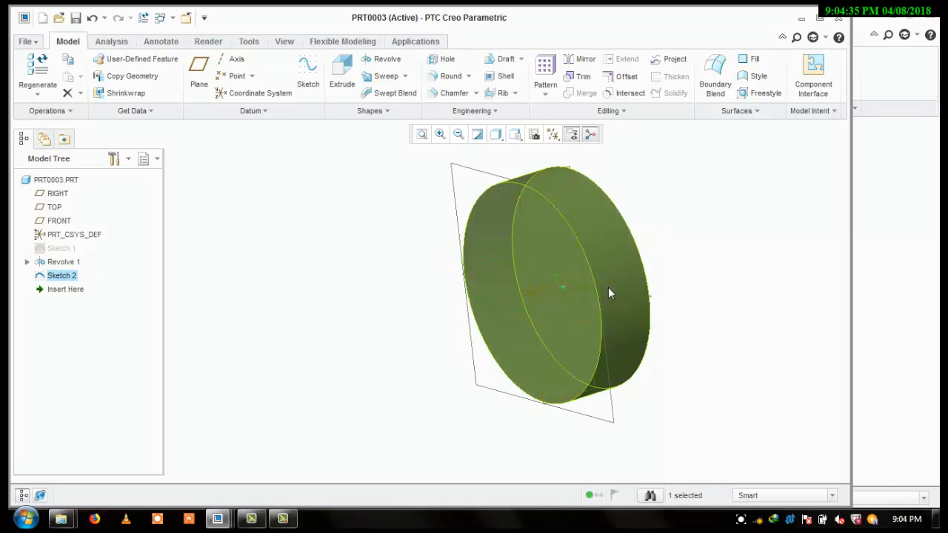
pyautogui.click(338, 72)
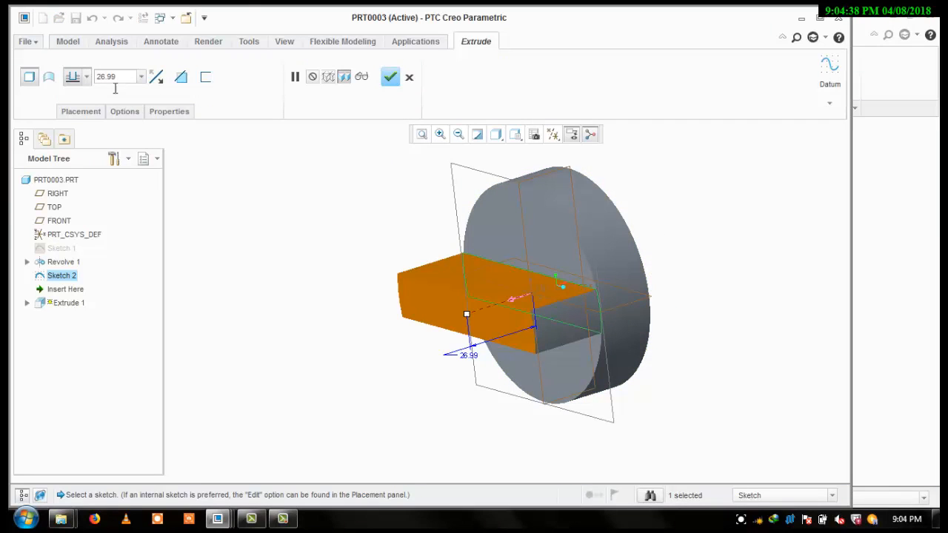
pyautogui.click(114, 80)
pyautogui.write('5')
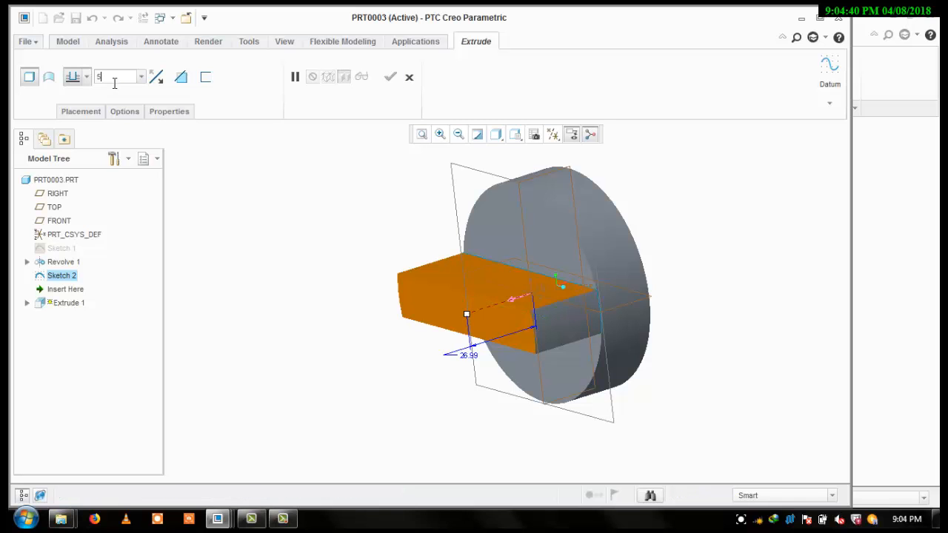
pyautogui.press('Return')
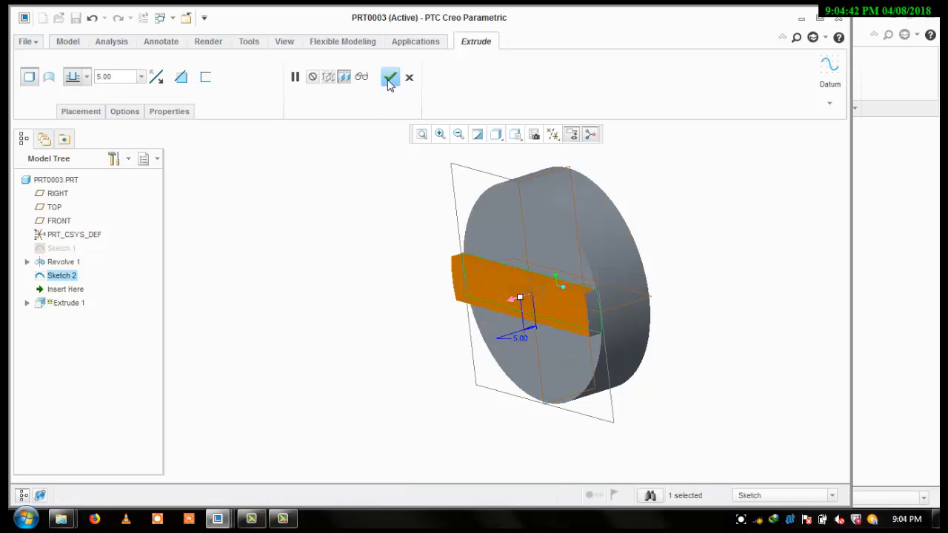
pyautogui.click(390, 78)
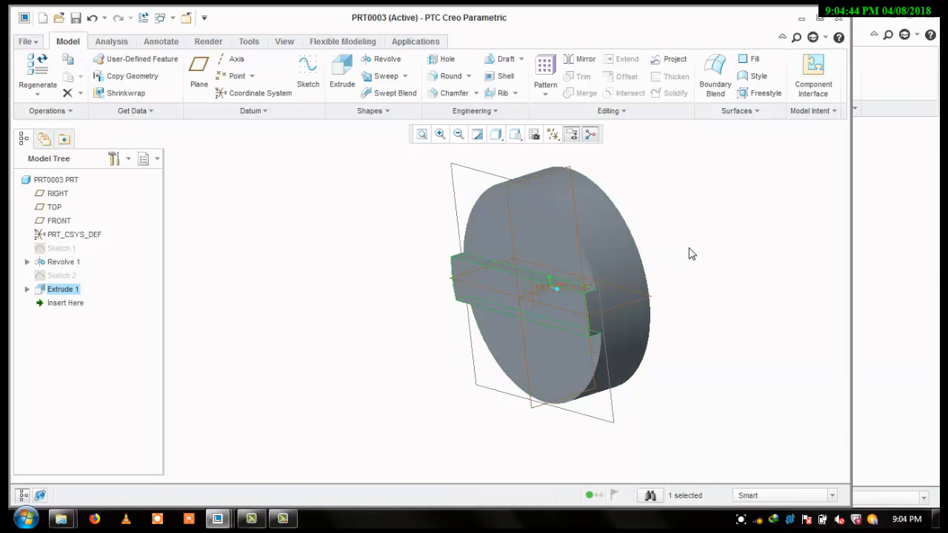
# Start a sketch on the disc's opposite flat face and draw a vertical center rectangle at the origin, about 12.5 wide and 90 high.
pyautogui.moveTo(689, 254); pyautogui.dragTo(630, 271, button='middle')
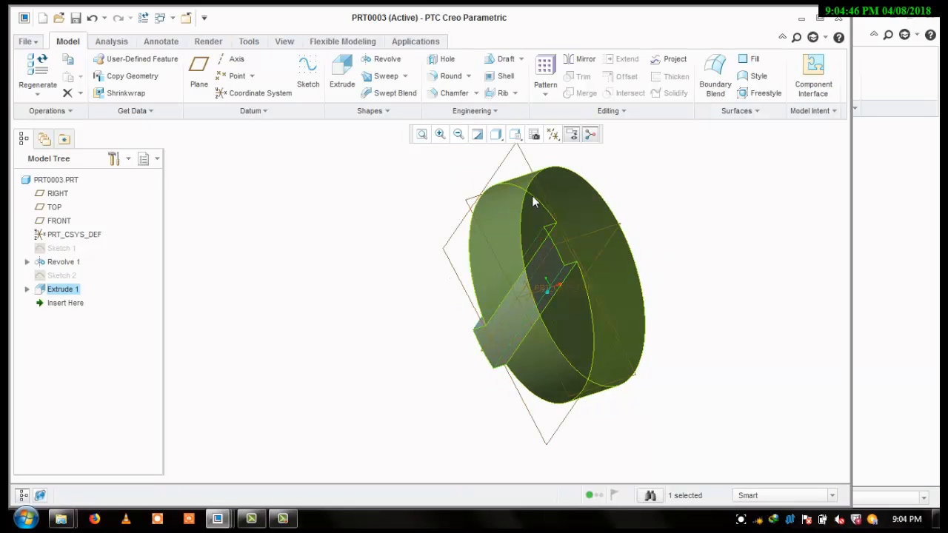
pyautogui.click(533, 198)
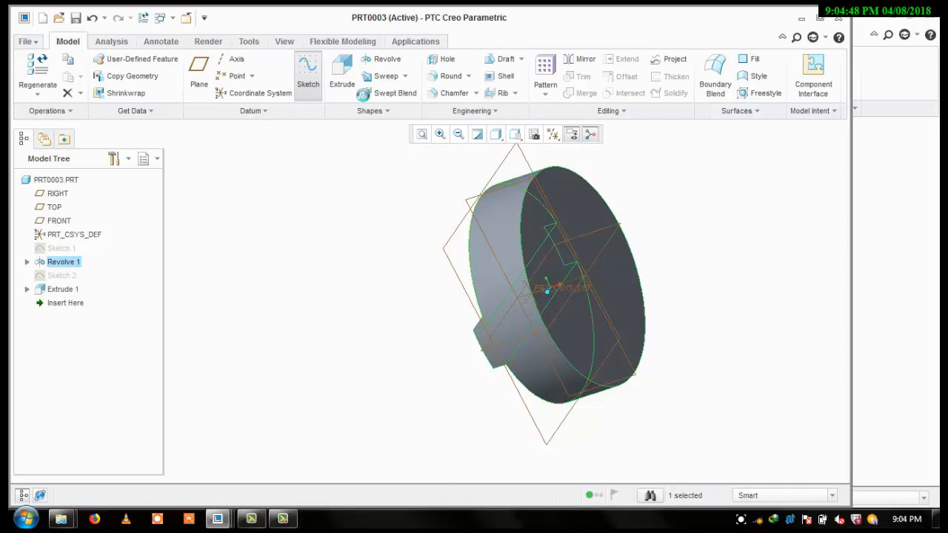
pyautogui.click(557, 153)
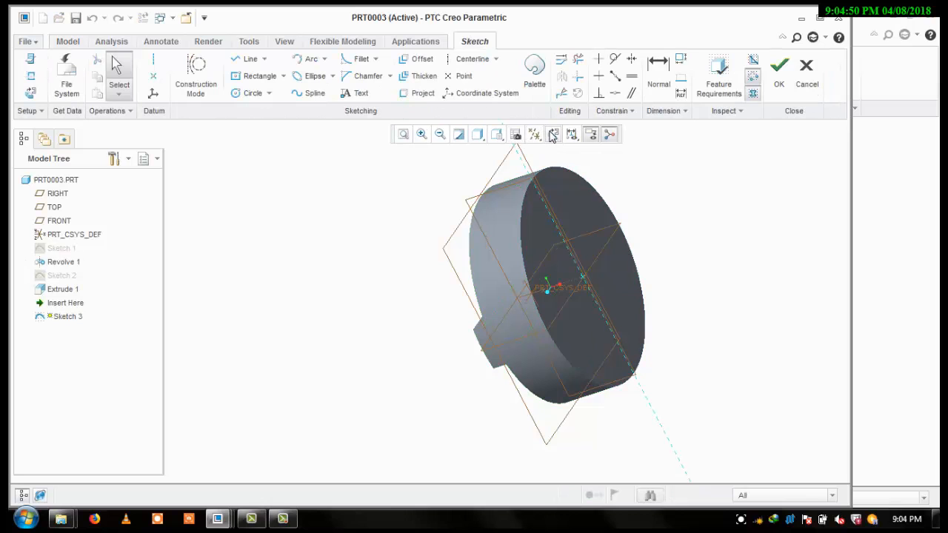
pyautogui.click(553, 134)
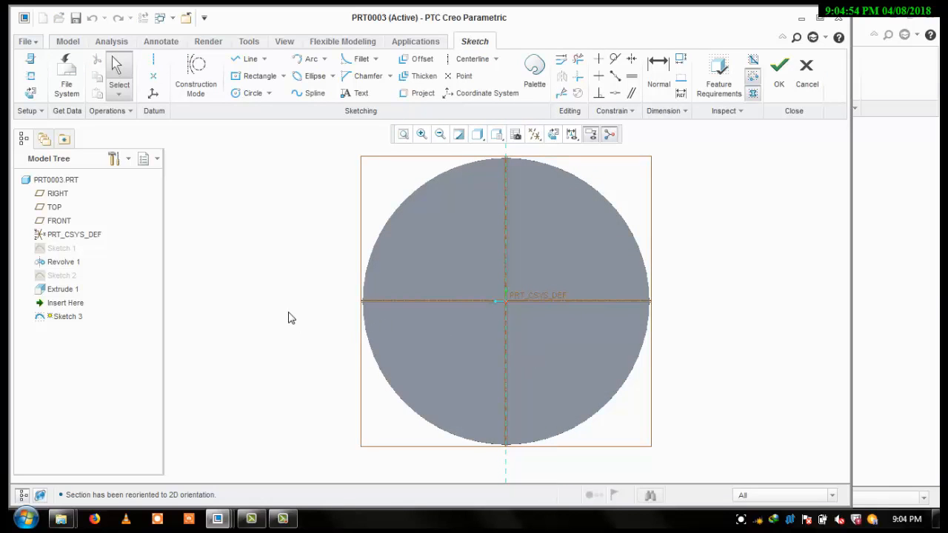
pyautogui.hotkey('ctrl', 'd')
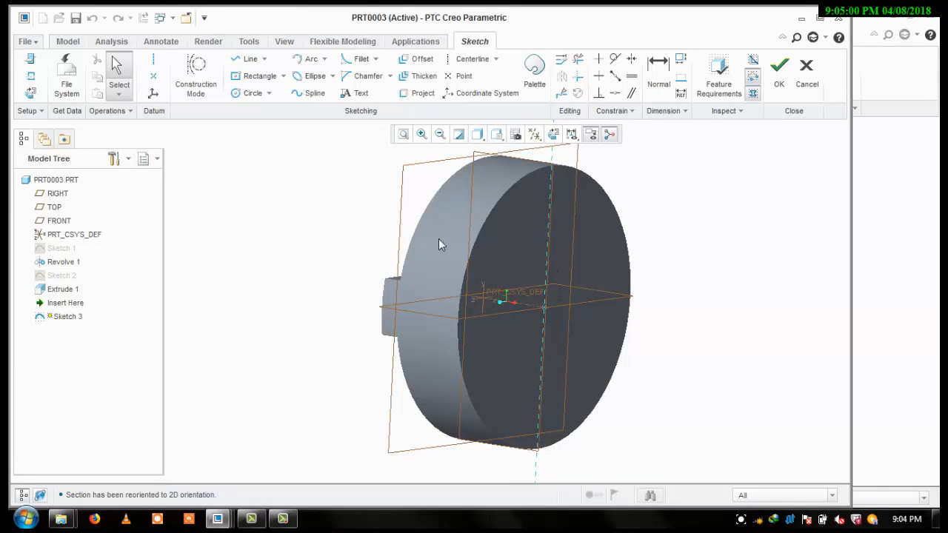
pyautogui.click(553, 134)
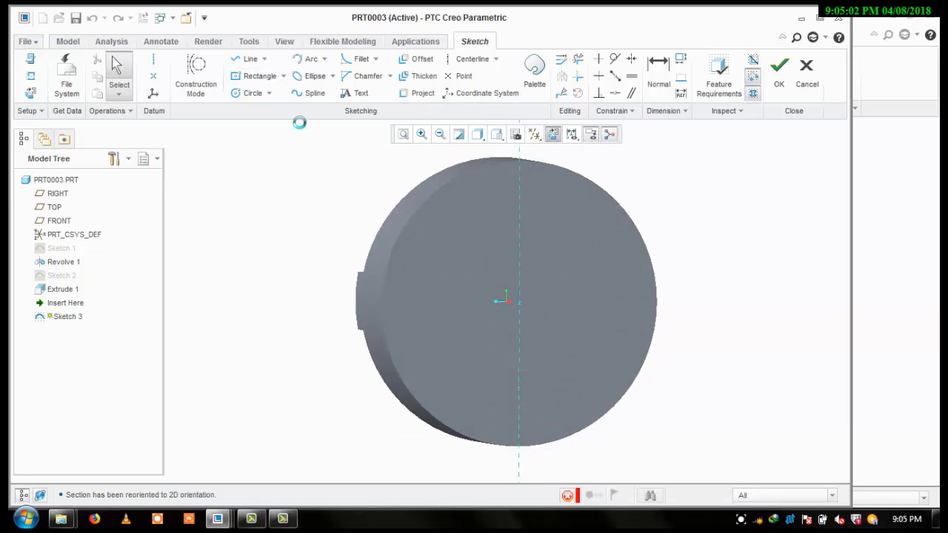
pyautogui.click(255, 76)
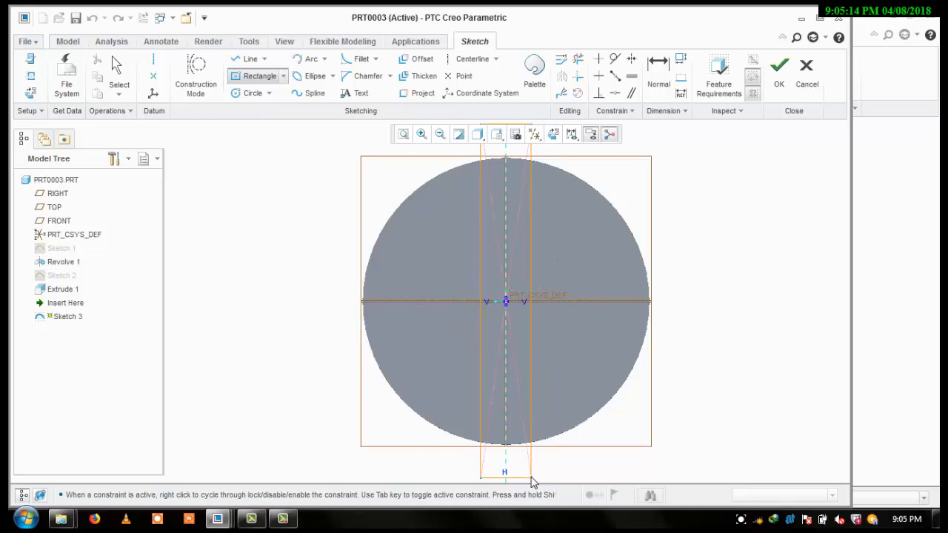
pyautogui.click(535, 472)
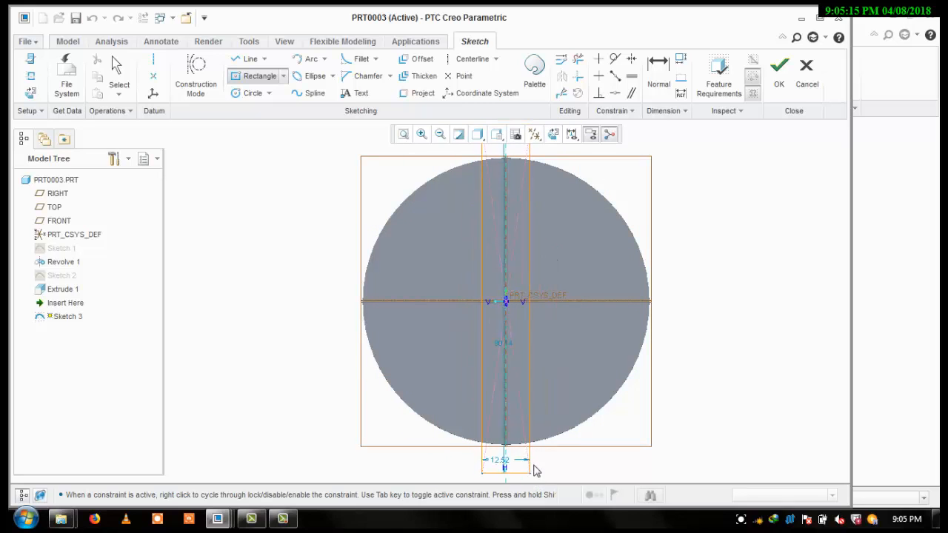
# Set the vertical rectangle's width to 15.
pyautogui.click(658, 72)
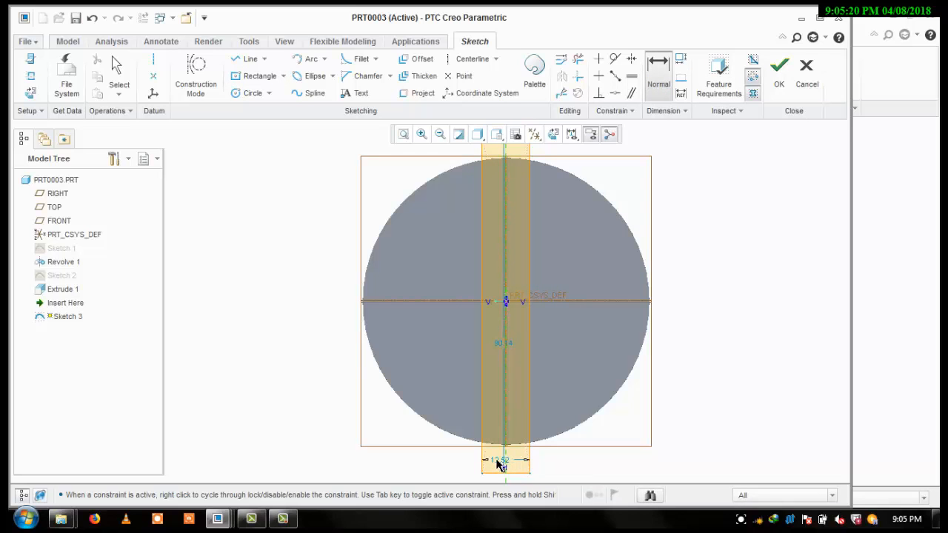
pyautogui.click(120, 94)
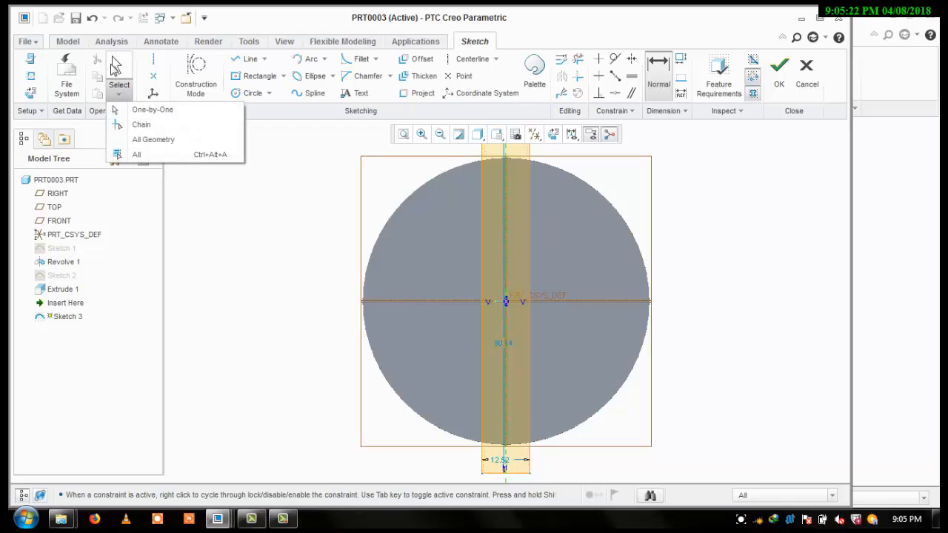
pyautogui.click(121, 85)
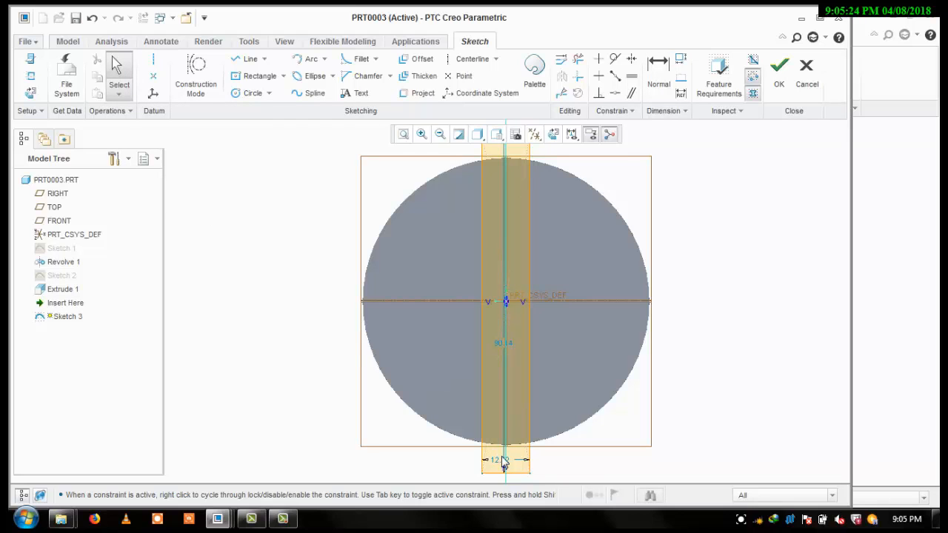
pyautogui.doubleClick(504, 464)
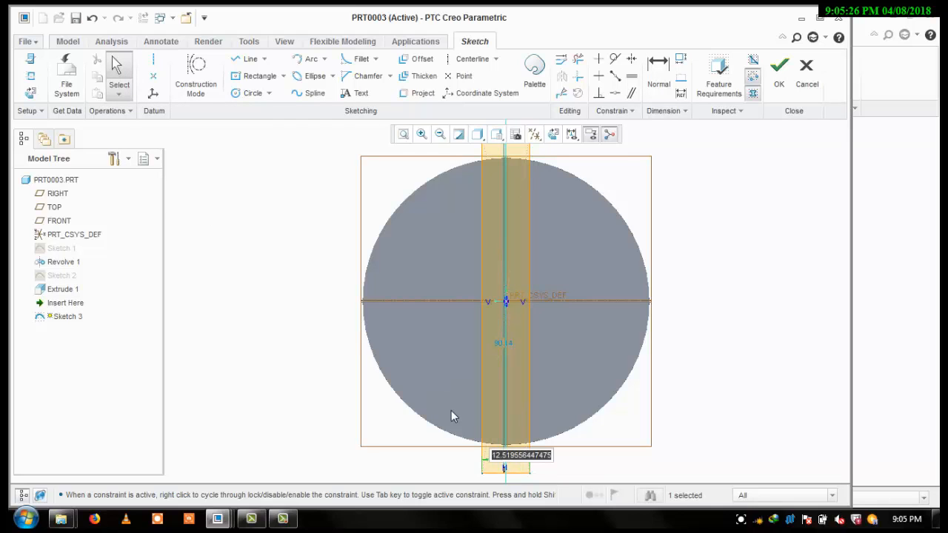
pyautogui.write('15')
pyautogui.press('Return')
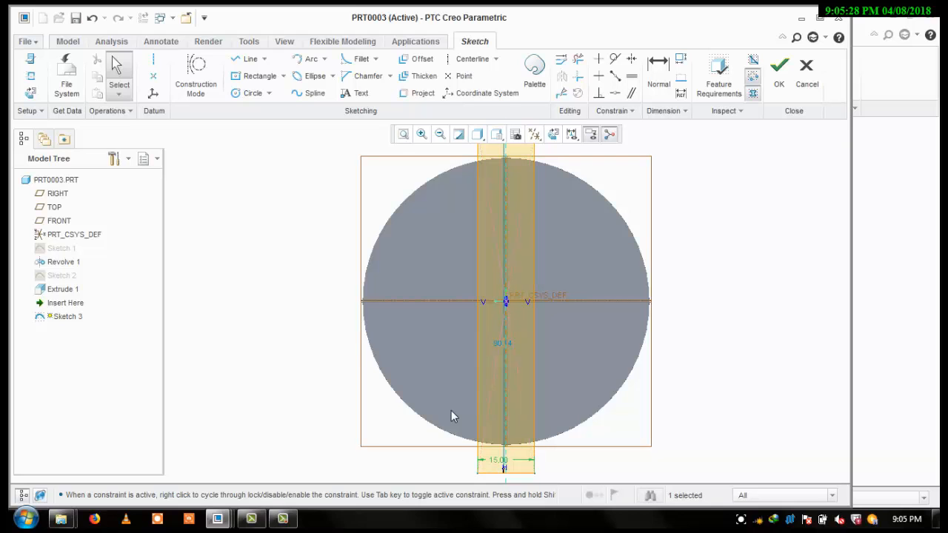
# Draw a circle centred on the origin over the disc's outline and set its diameter to 75.
pyautogui.click(245, 93)
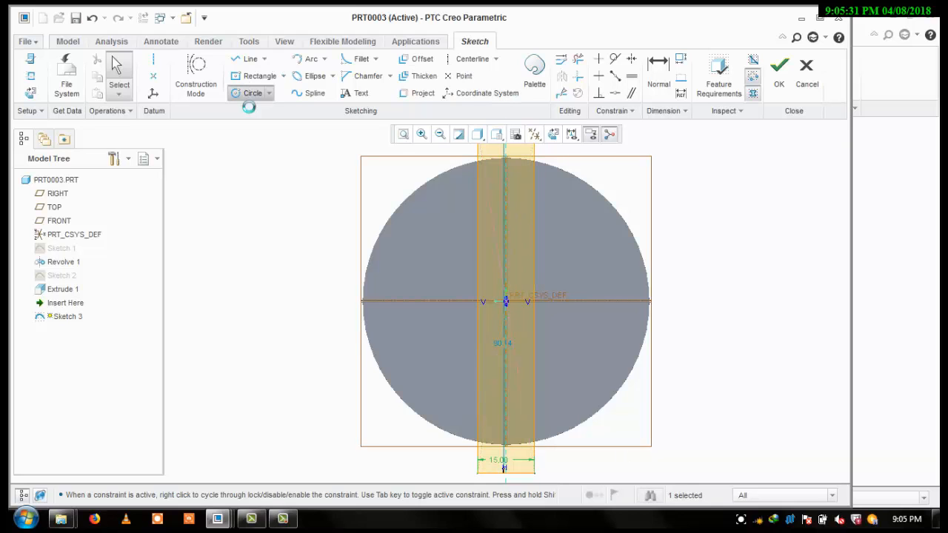
pyautogui.click(507, 299)
pyautogui.click(604, 195)
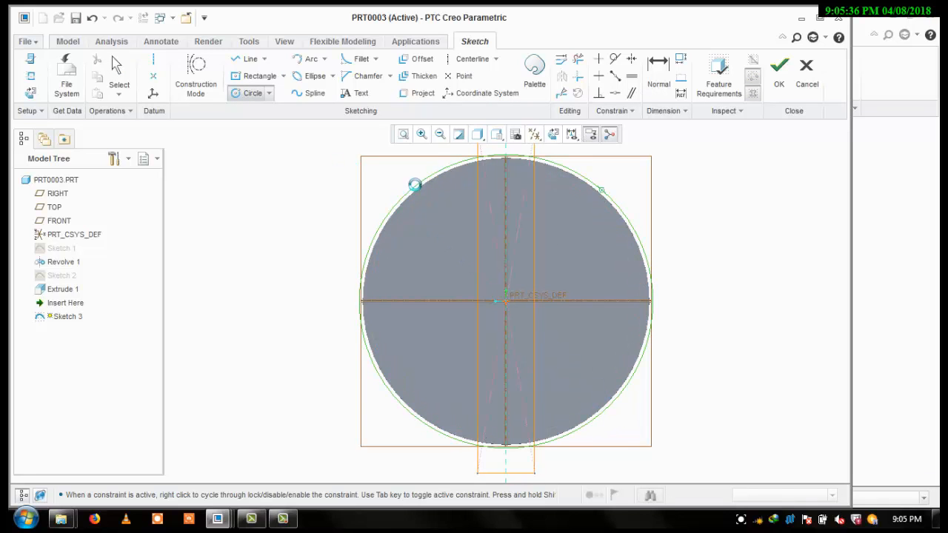
pyautogui.doubleClick(340, 160)
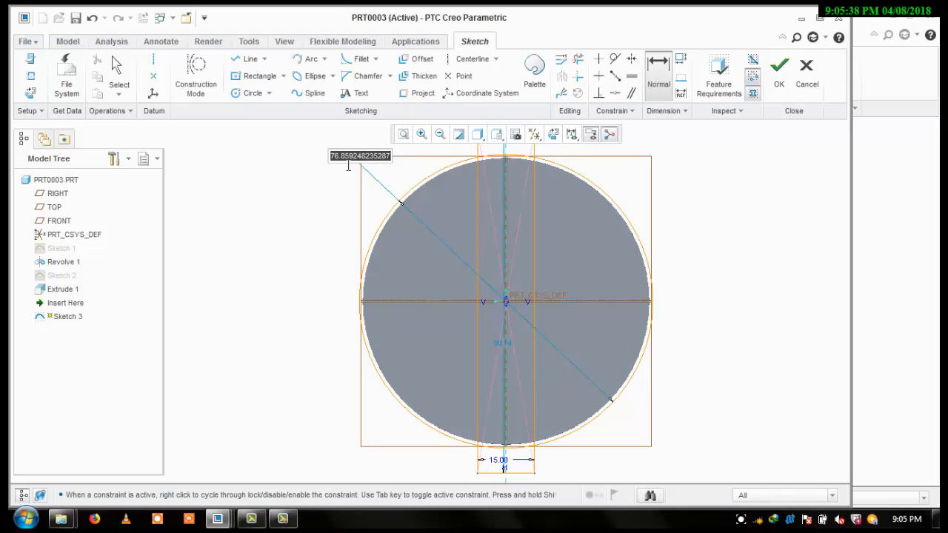
pyautogui.write('75')
pyautogui.press('Return')
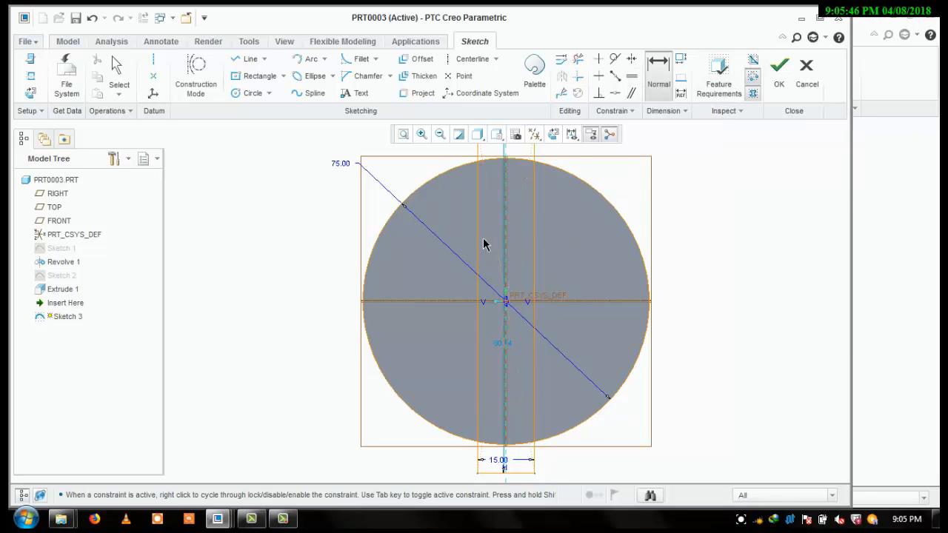
# Trim the circle and rectangle down to the vertical band with arc ends inside the disc, and finish the sketch.
pyautogui.scroll(3, 486, 236)
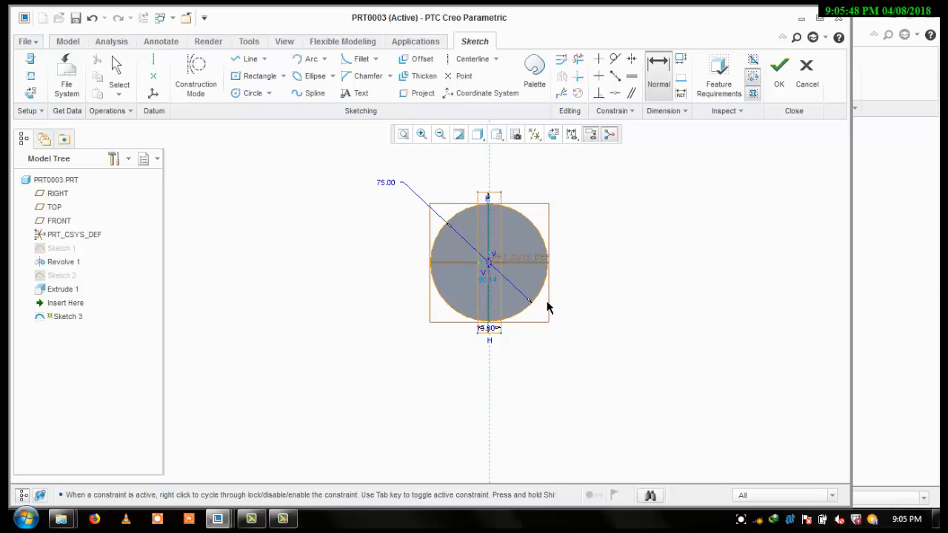
pyautogui.click(578, 59)
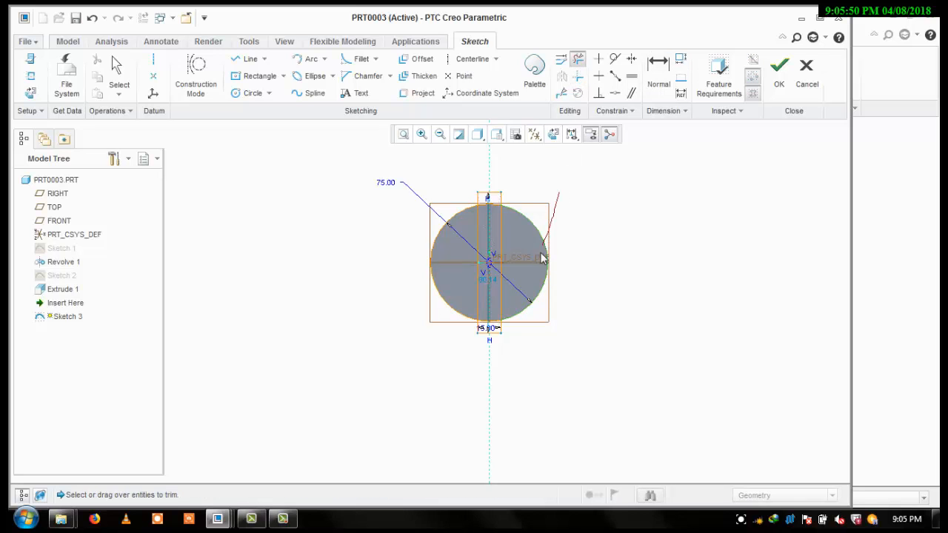
pyautogui.click(538, 292)
pyautogui.moveTo(447, 189); pyautogui.dragTo(455, 244)
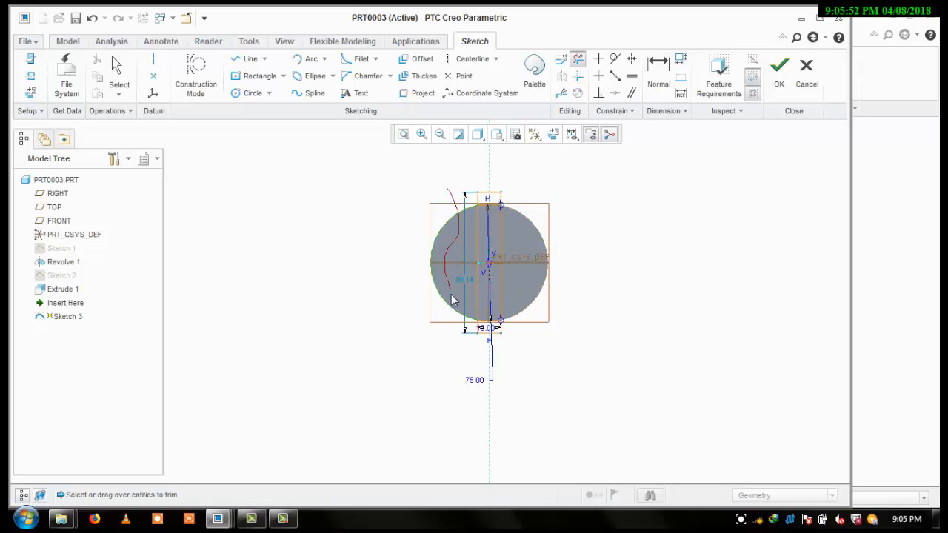
pyautogui.moveTo(451, 294); pyautogui.dragTo(452, 299)
pyautogui.scroll(-3, 518, 265)
pyautogui.scroll(2, 475, 178)
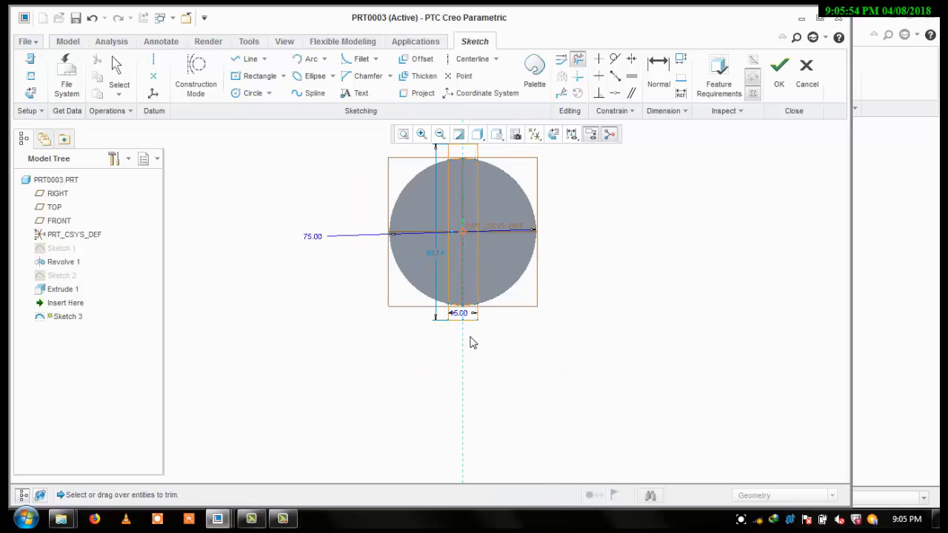
pyautogui.scroll(-3, 472, 342)
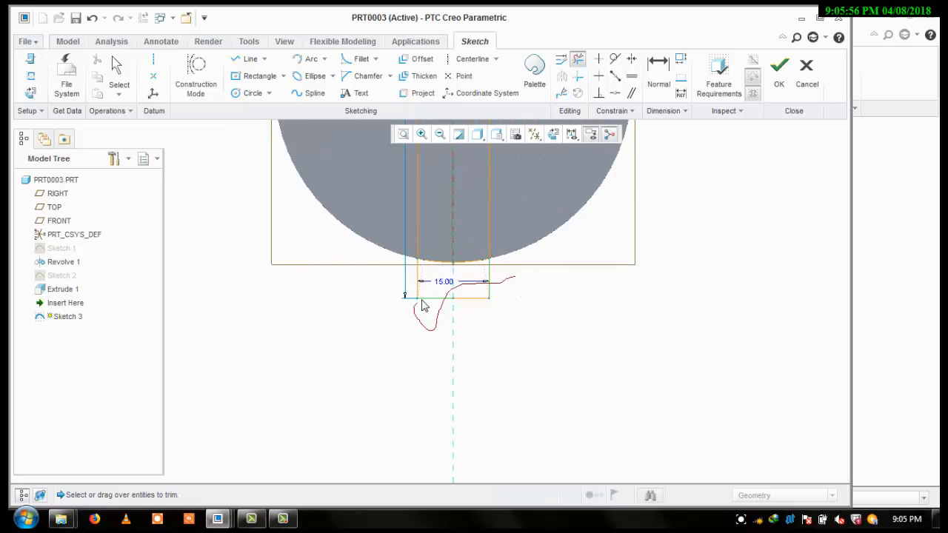
pyautogui.moveTo(480, 301); pyautogui.dragTo(479, 296)
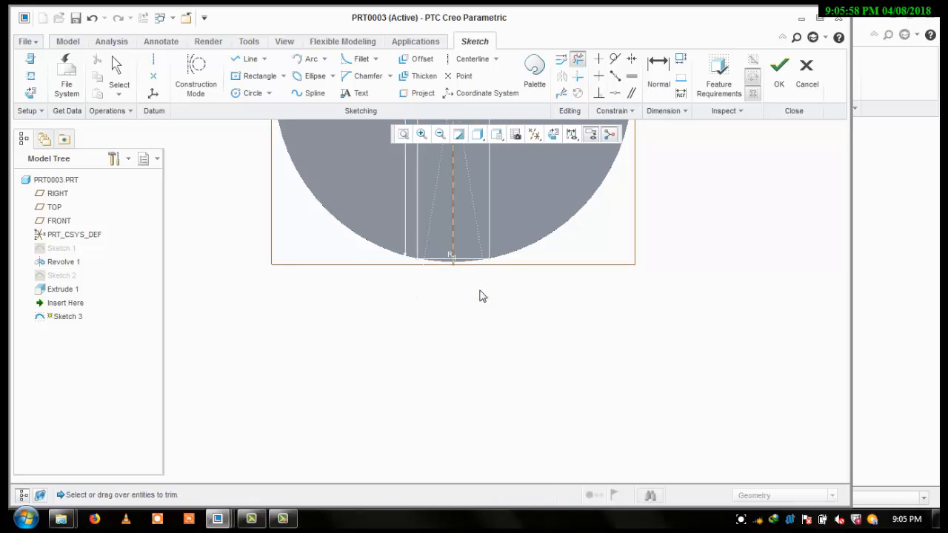
pyautogui.scroll(4, 464, 274)
pyautogui.scroll(-6, 437, 289)
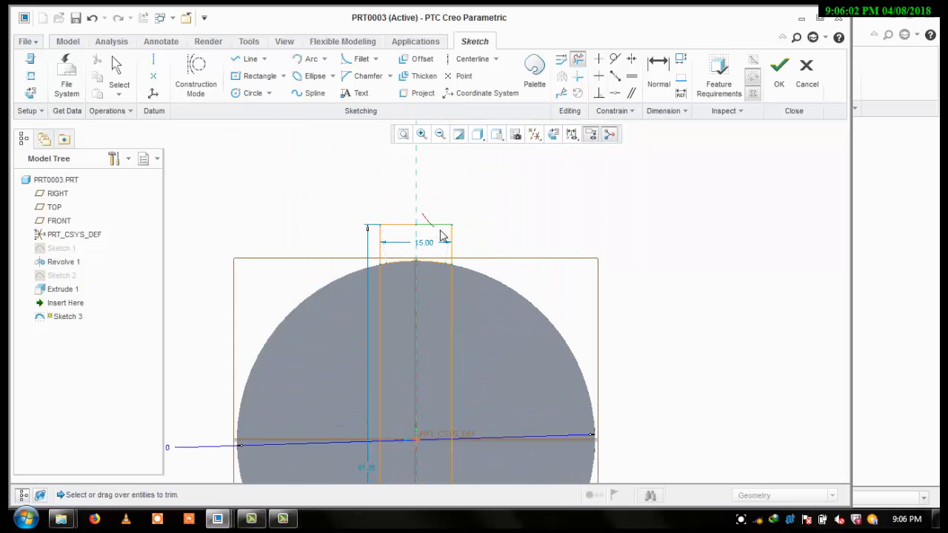
pyautogui.moveTo(473, 252); pyautogui.dragTo(473, 253)
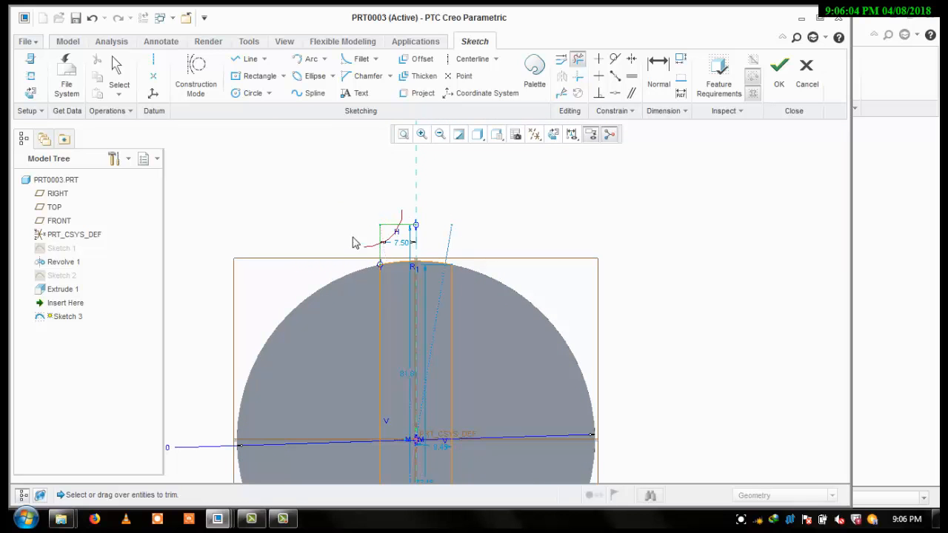
pyautogui.moveTo(352, 237); pyautogui.dragTo(353, 238)
pyautogui.scroll(4, 462, 220)
pyautogui.click(781, 92)
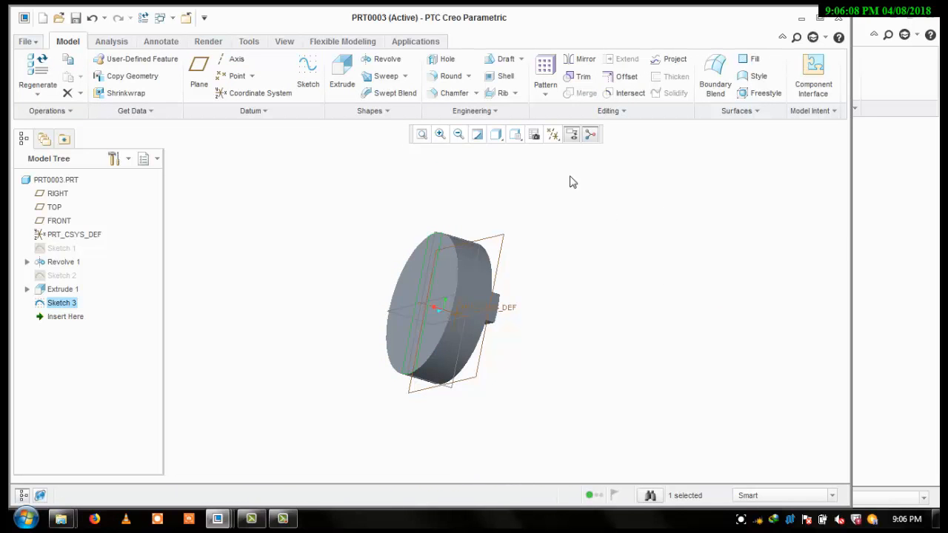
# Extrude the vertical band sketch 5 outward from the disc's face as a second raised key.
pyautogui.click(342, 71)
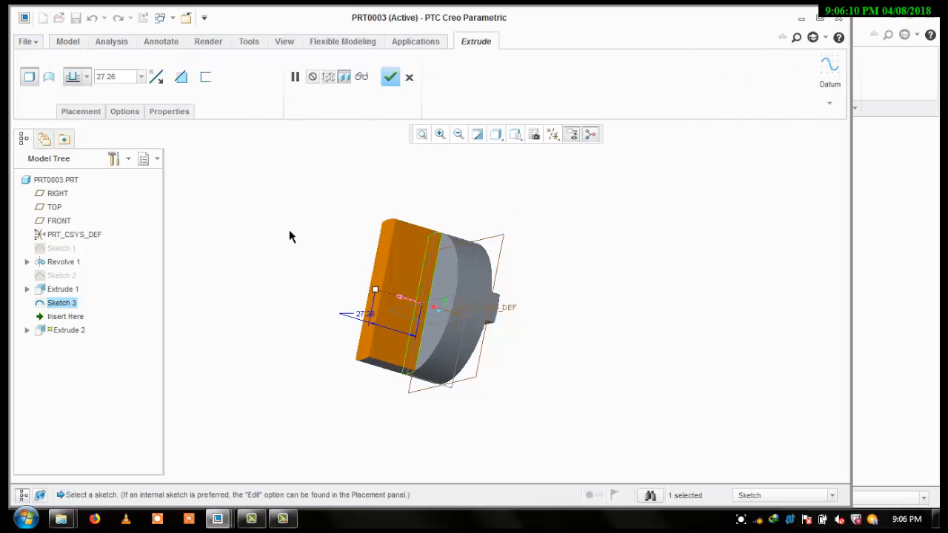
pyautogui.click(121, 86)
pyautogui.write('5')
pyautogui.press('Return')
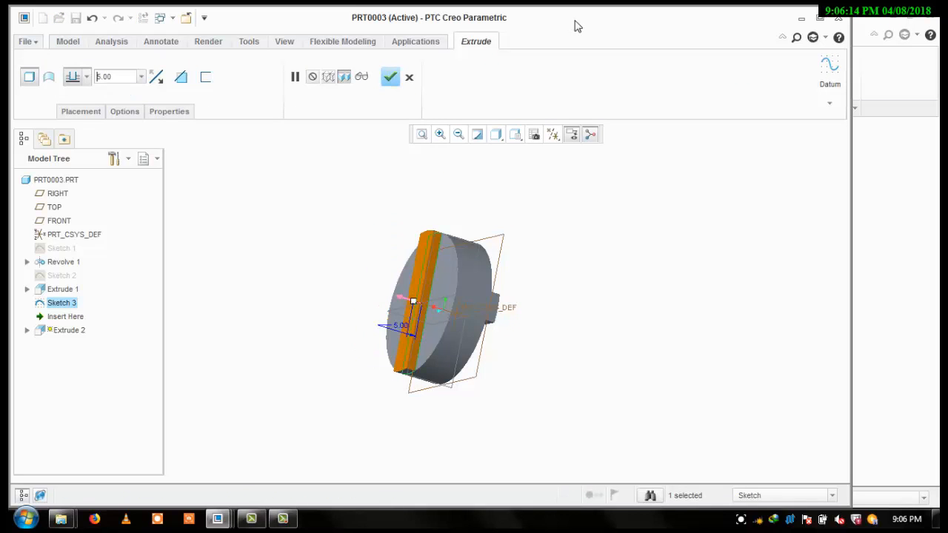
pyautogui.click(390, 79)
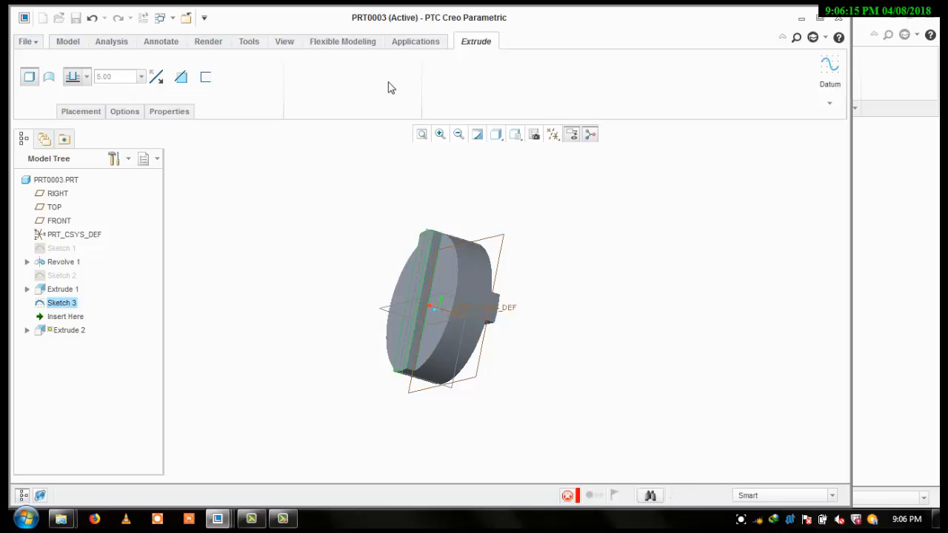
# Start saving a copy of the finished disc part.
pyautogui.click(29, 43)
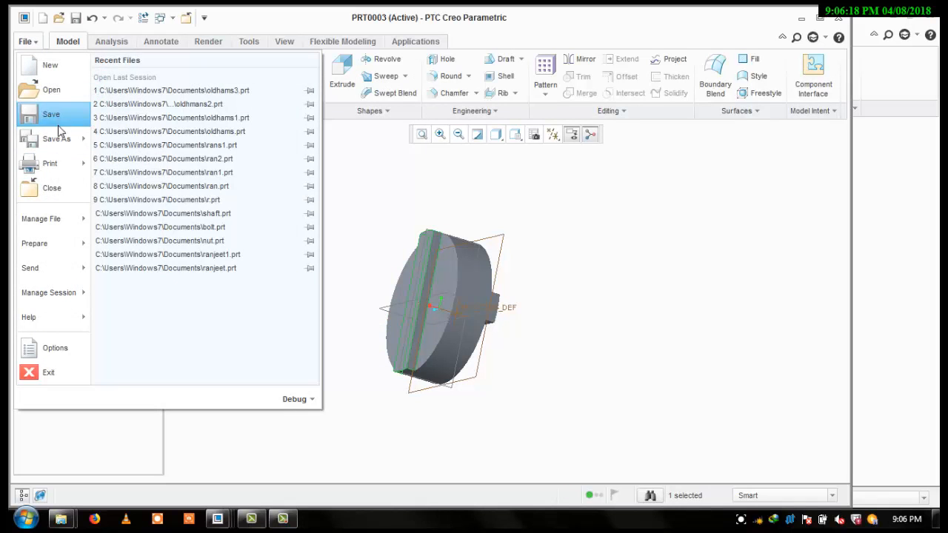
pyautogui.moveTo(61, 140)
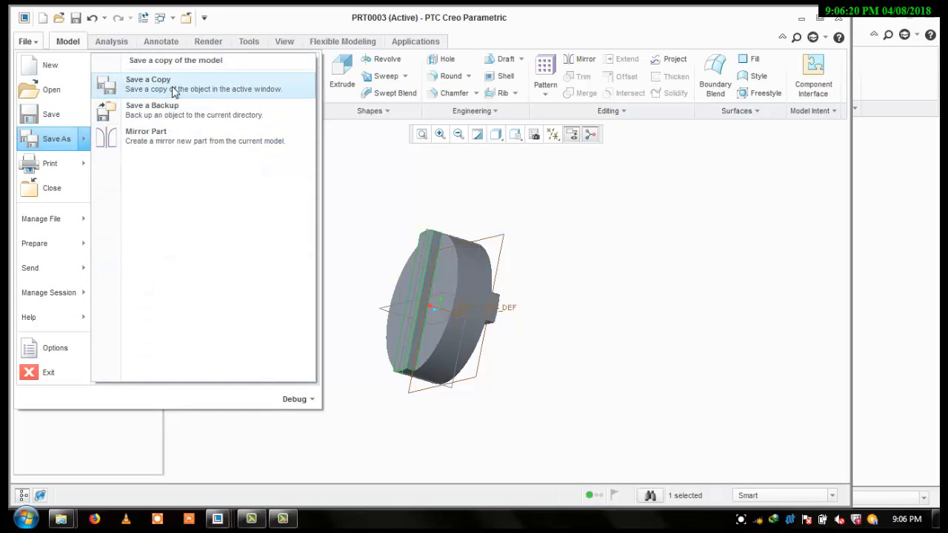
pyautogui.click(170, 89)
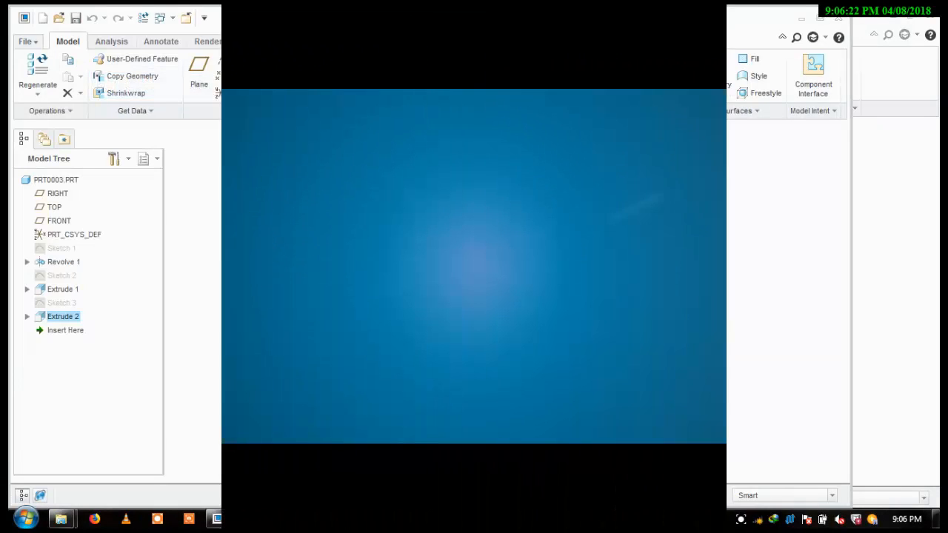